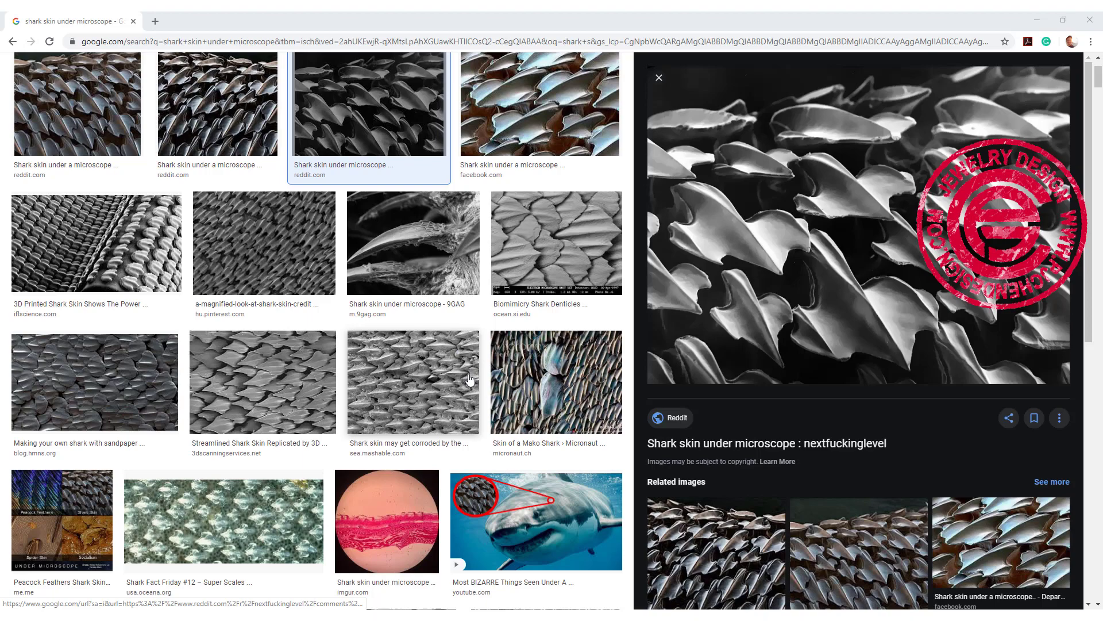
# - Browse the image results for shark skin under a microscope as reference for the scale shape
pyautogui.scroll(2, 470, 379)
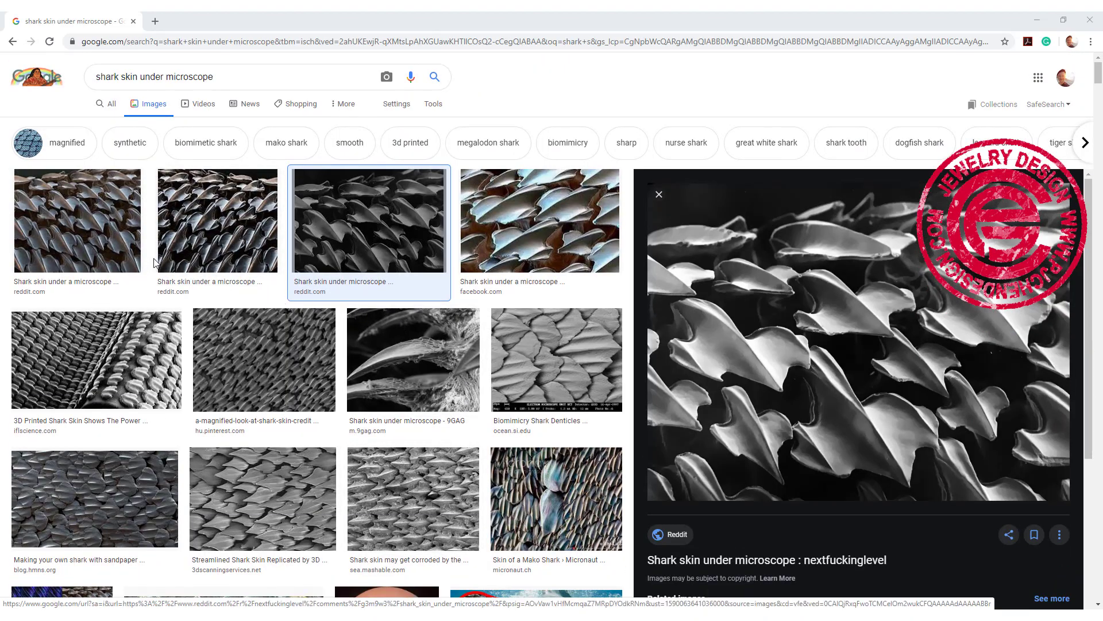
pyautogui.scroll(-2, 154, 261)
pyautogui.scroll(2, 154, 262)
pyautogui.scroll(-9, 304, 262)
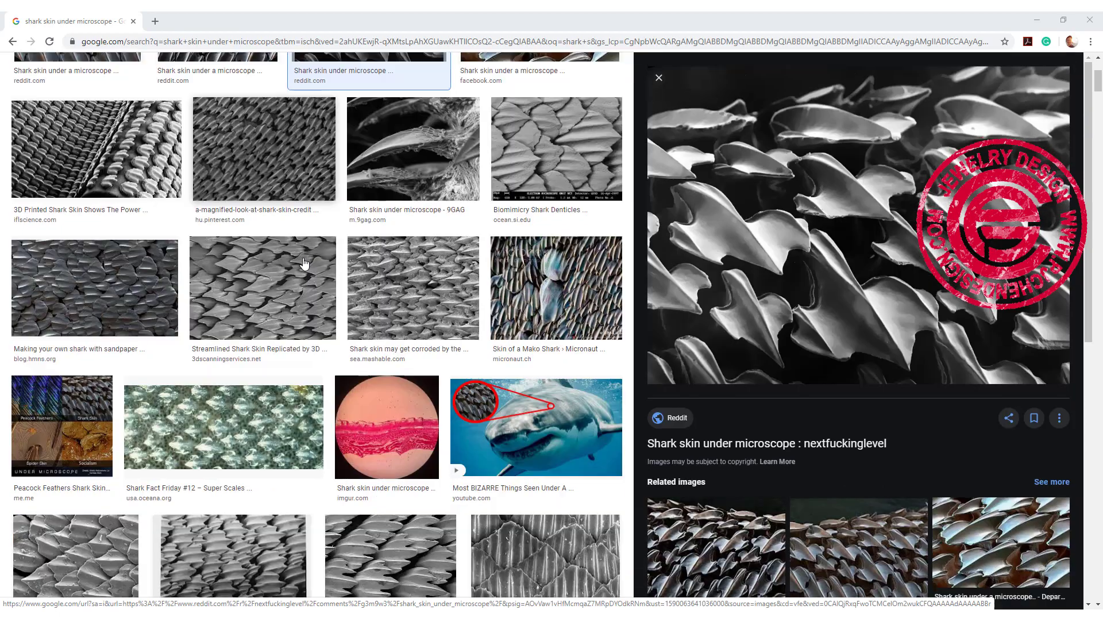
pyautogui.scroll(9, 304, 263)
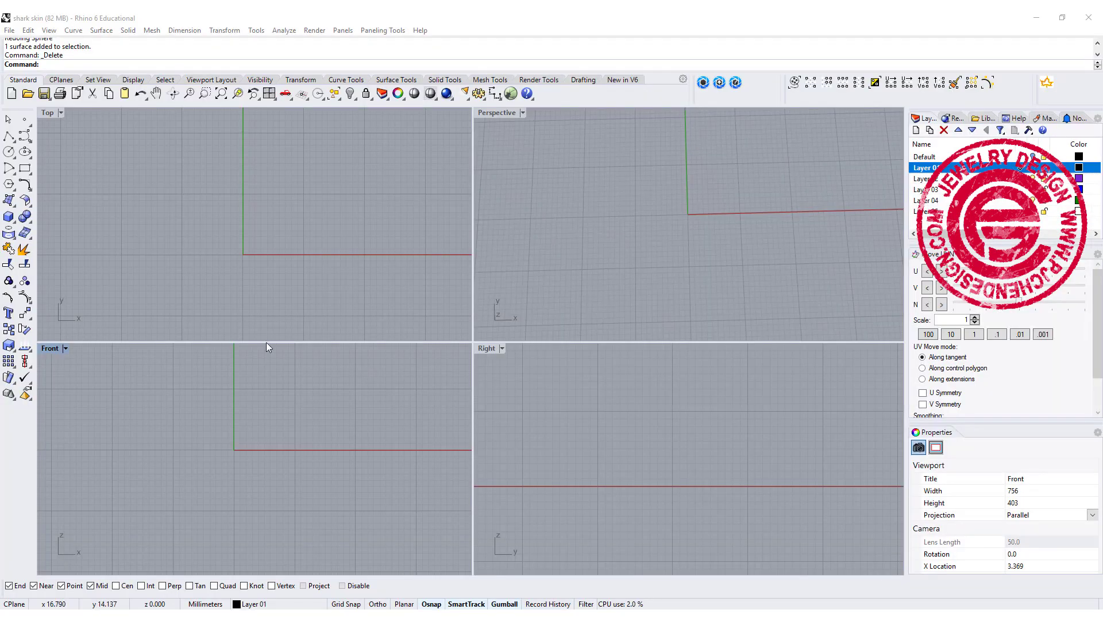
# - In Rhino, create a sphere centred at the origin (0) in the Front view
pyautogui.click(9, 222)
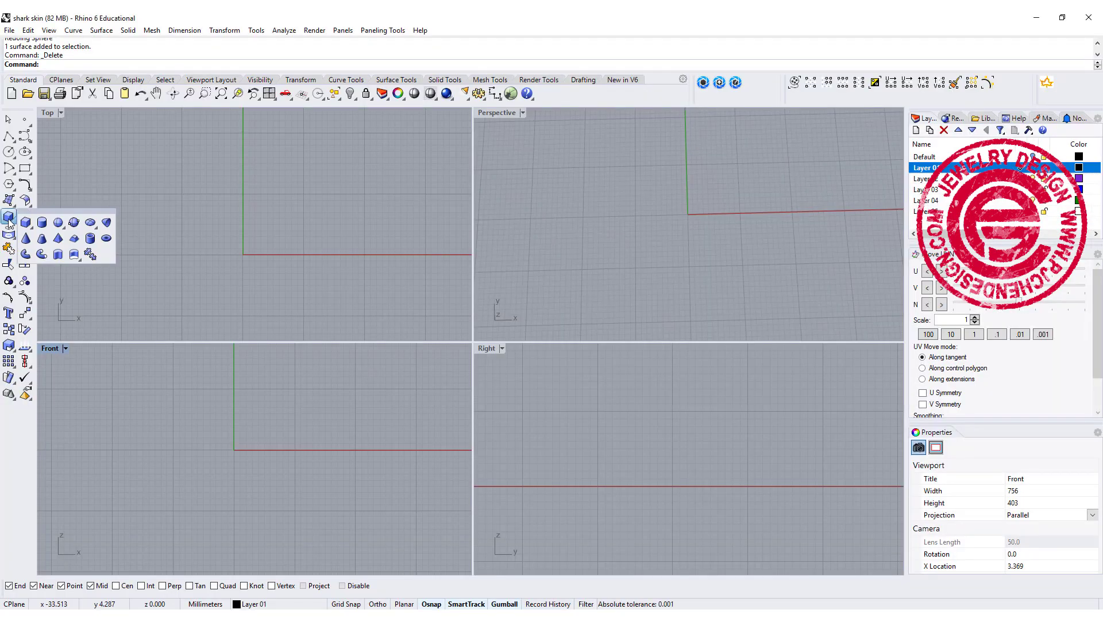
pyautogui.click(58, 224)
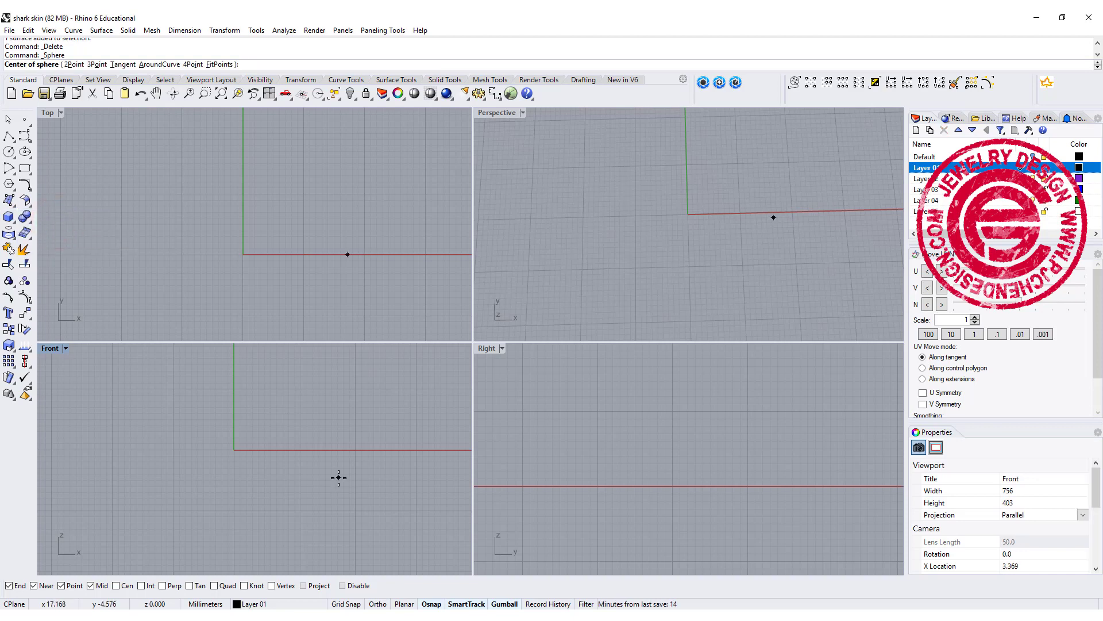
pyautogui.write('0')
pyautogui.press('Return')
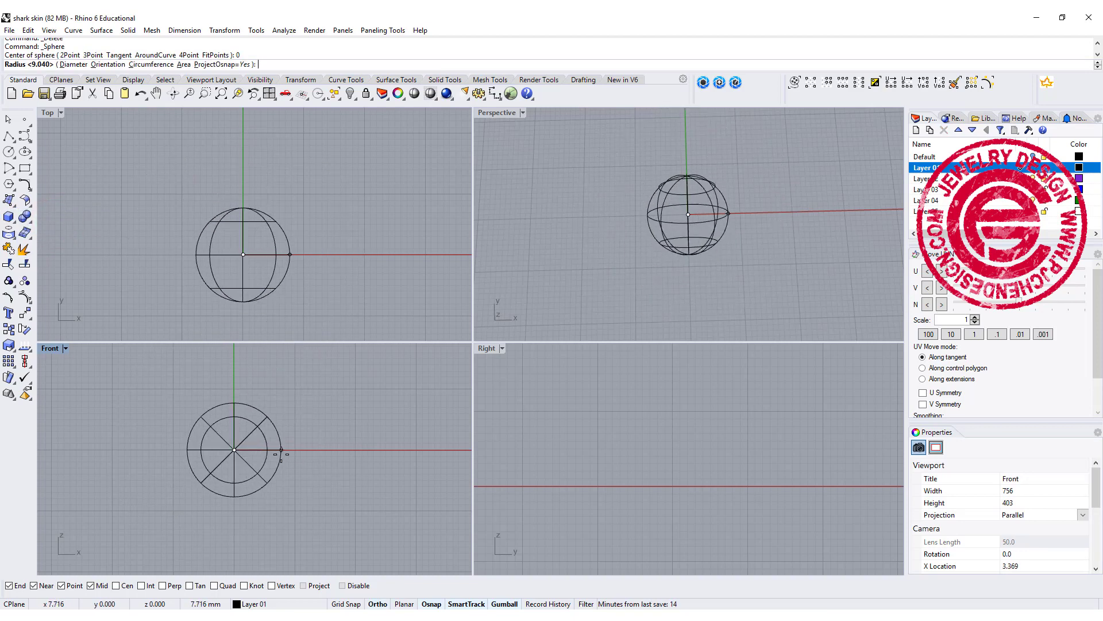
pyautogui.click(292, 450)
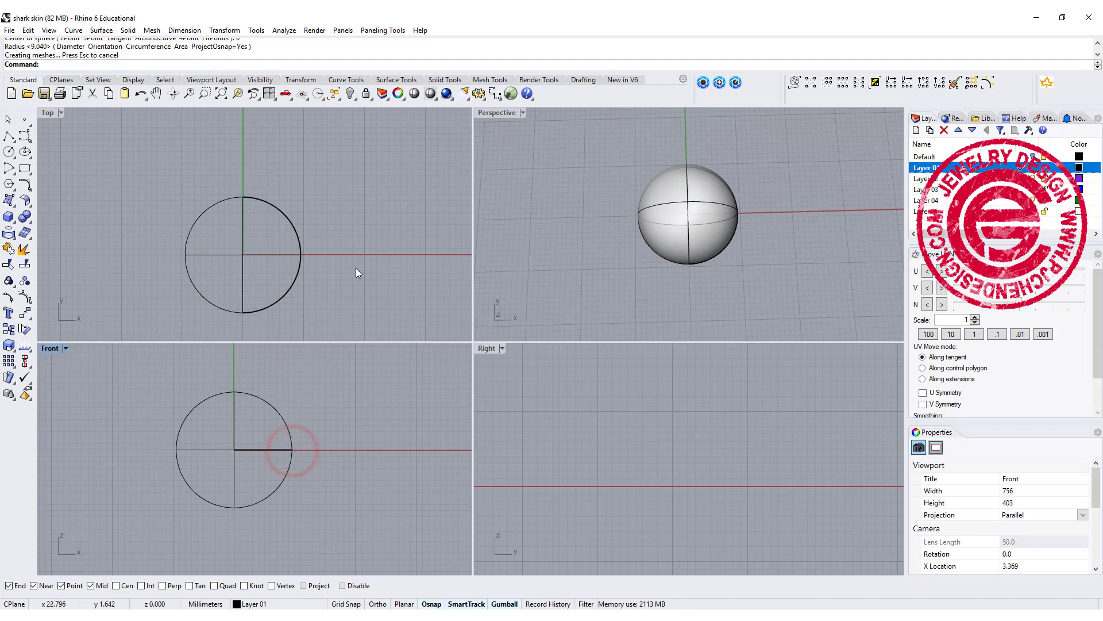
# - Flatten the sphere vertically in the Front view to about one third of its height
pyautogui.click(287, 423)
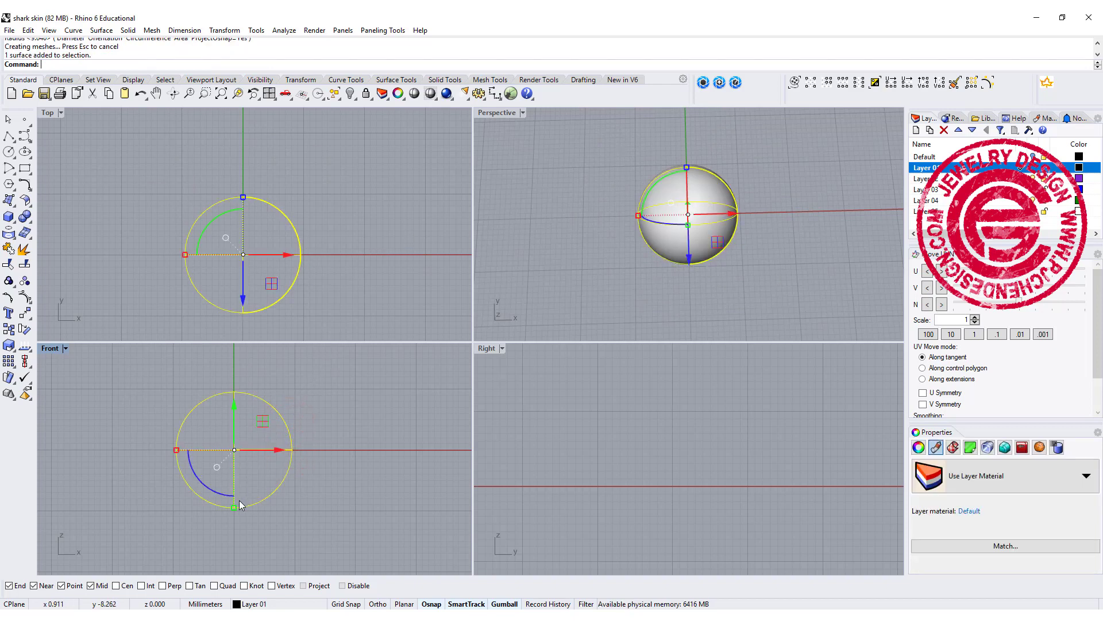
pyautogui.moveTo(236, 509); pyautogui.dragTo(239, 469)
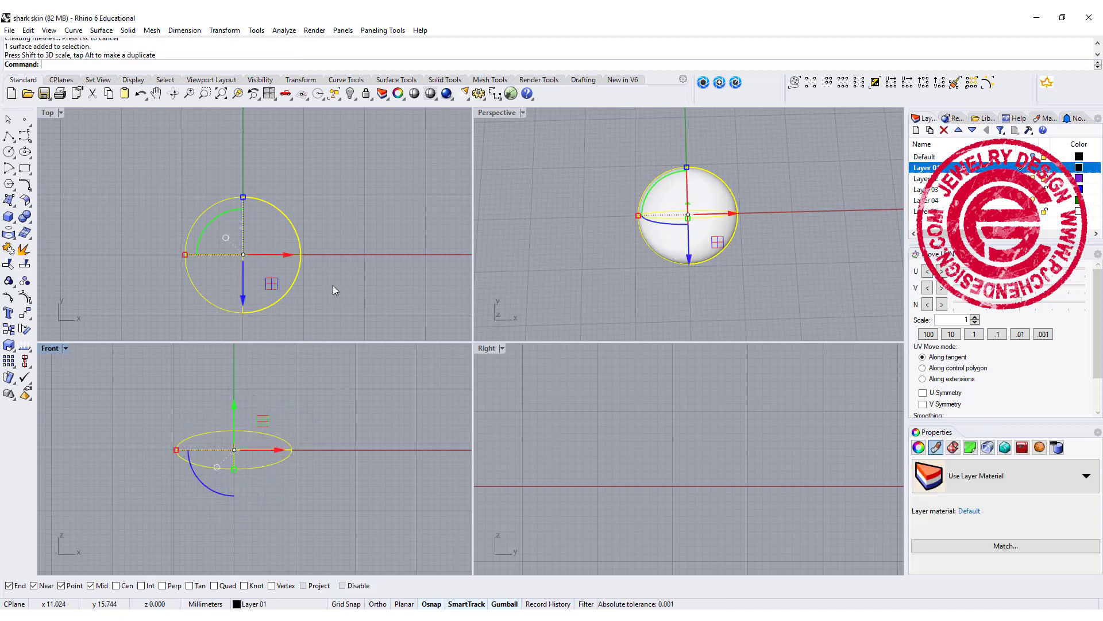
pyautogui.click(577, 257)
pyautogui.moveTo(577, 257); pyautogui.dragTo(666, 303, button='right')
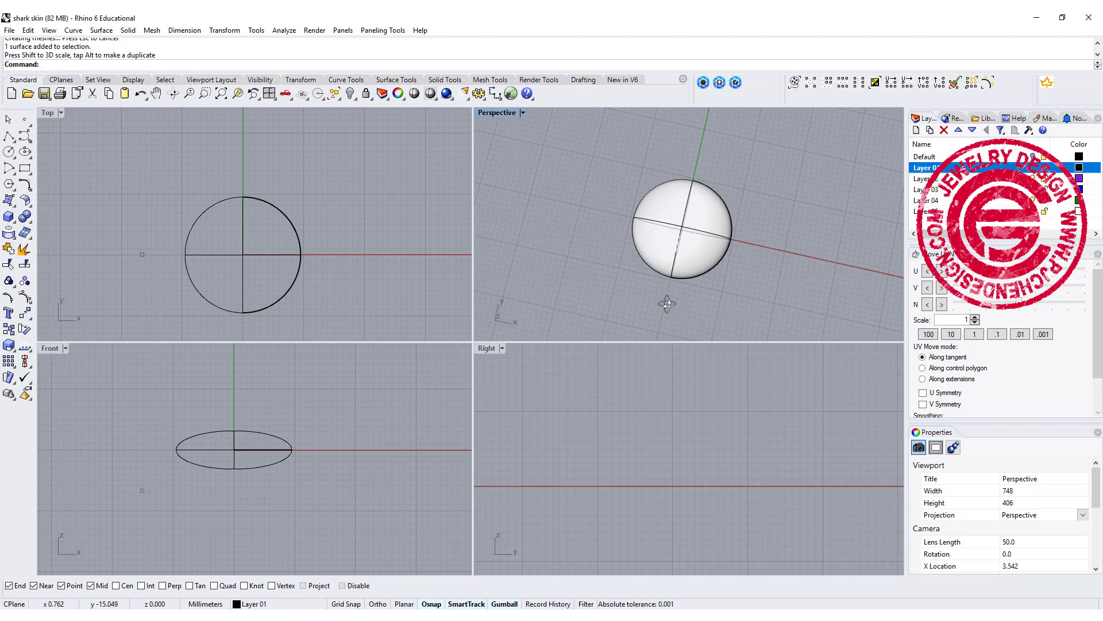
# - Rebuild the flattened sphere's surface with a point count of 16 in U and 8 in V
pyautogui.click(290, 219)
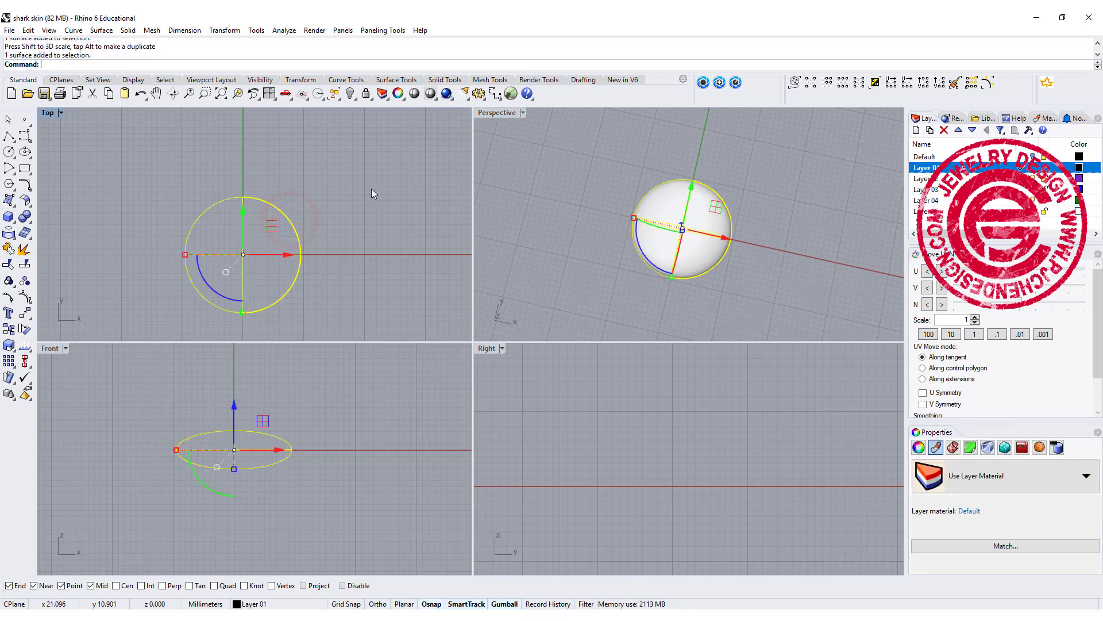
pyautogui.press('Return')
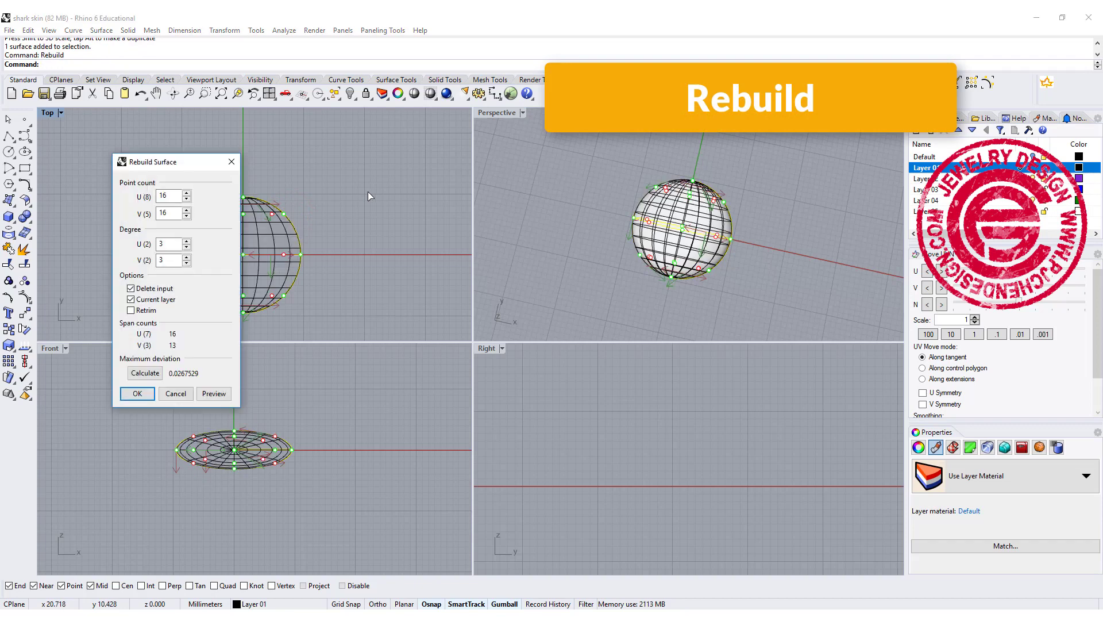
pyautogui.moveTo(179, 164); pyautogui.dragTo(574, 156)
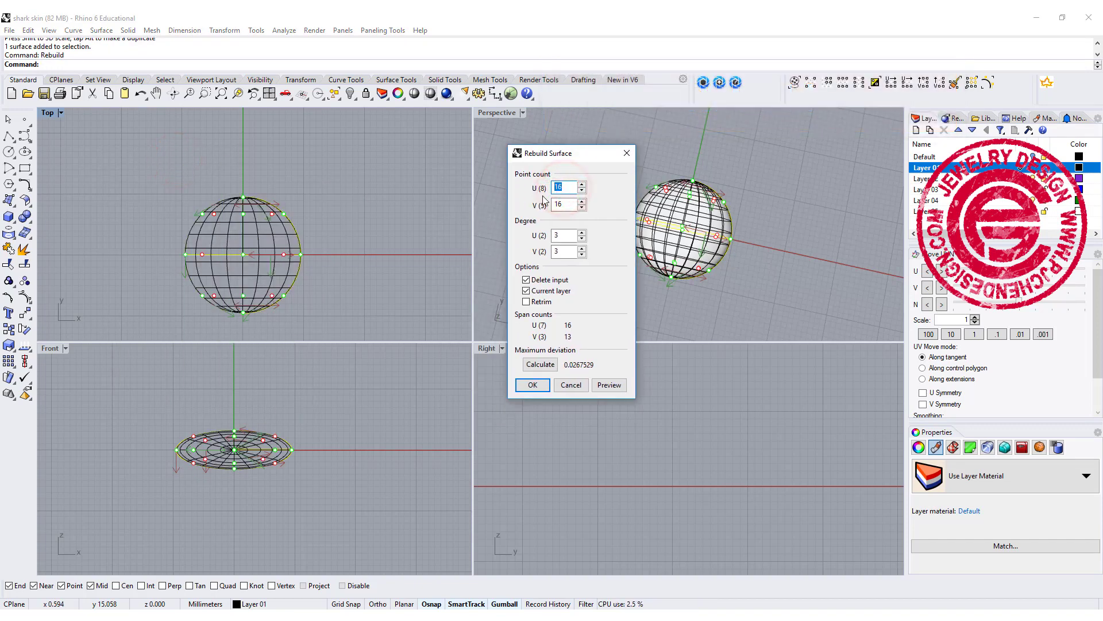
pyautogui.doubleClick(563, 202)
pyautogui.write('5')
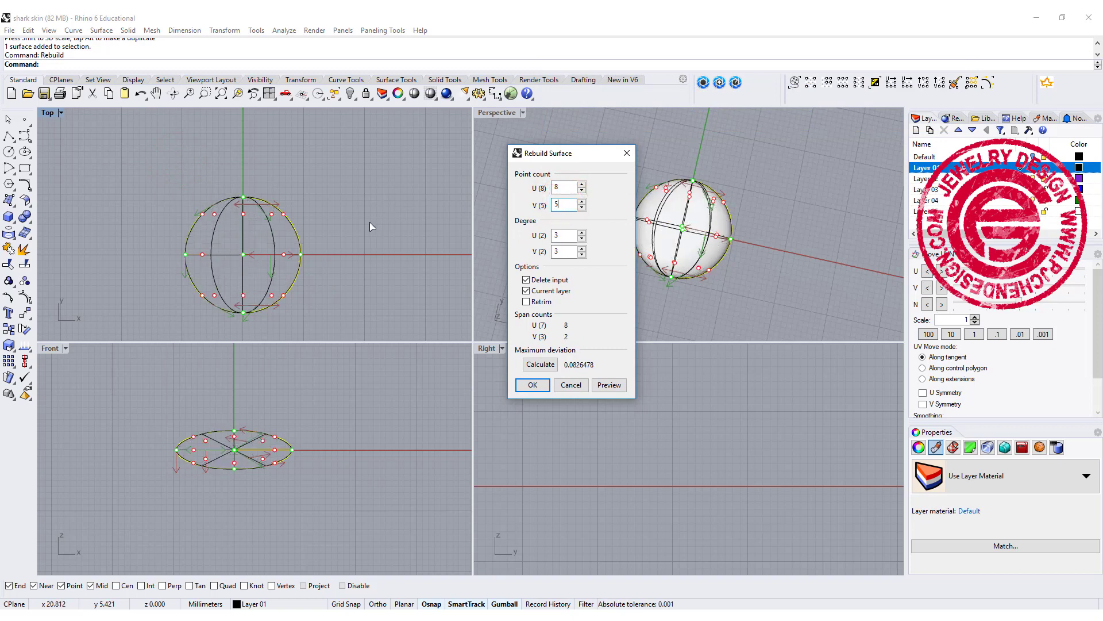
pyautogui.doubleClick(562, 187)
pyautogui.write('16')
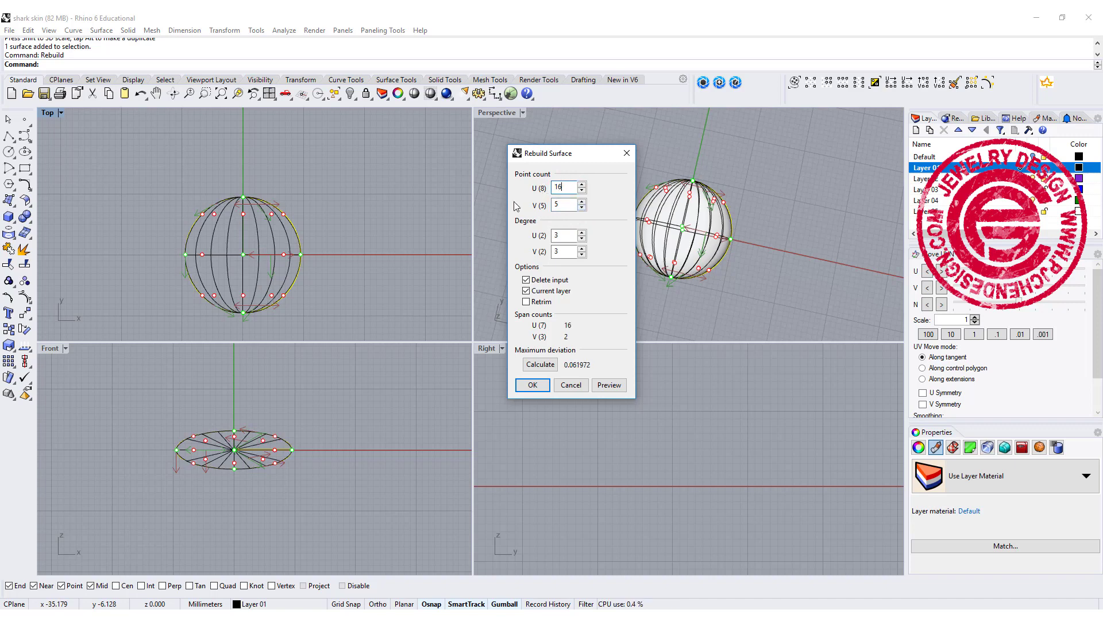
pyautogui.doubleClick(563, 204)
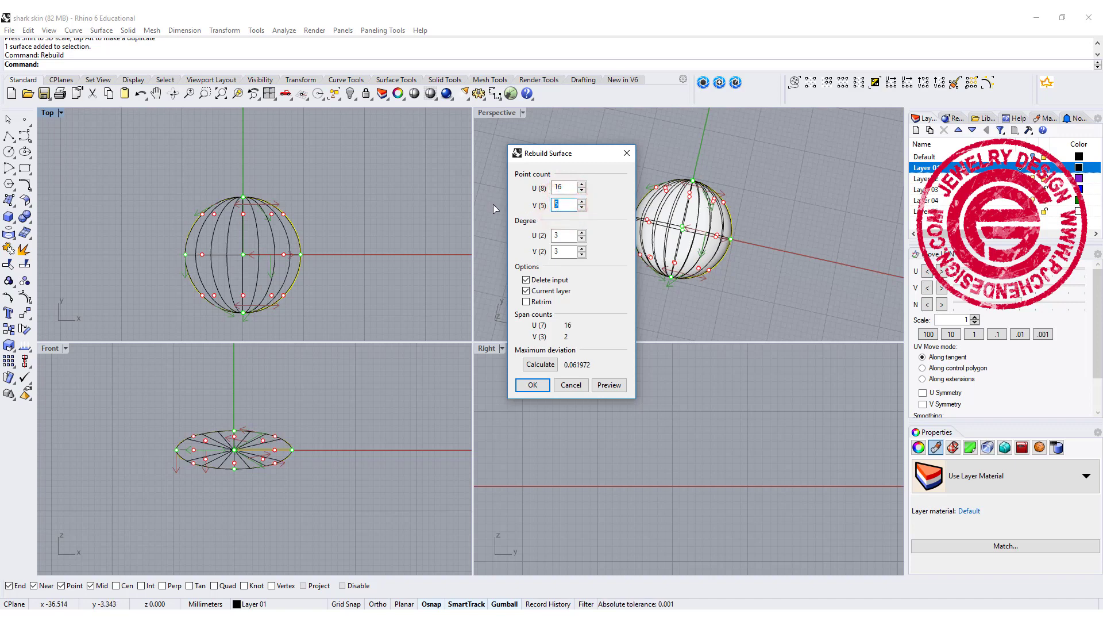
pyautogui.write('8')
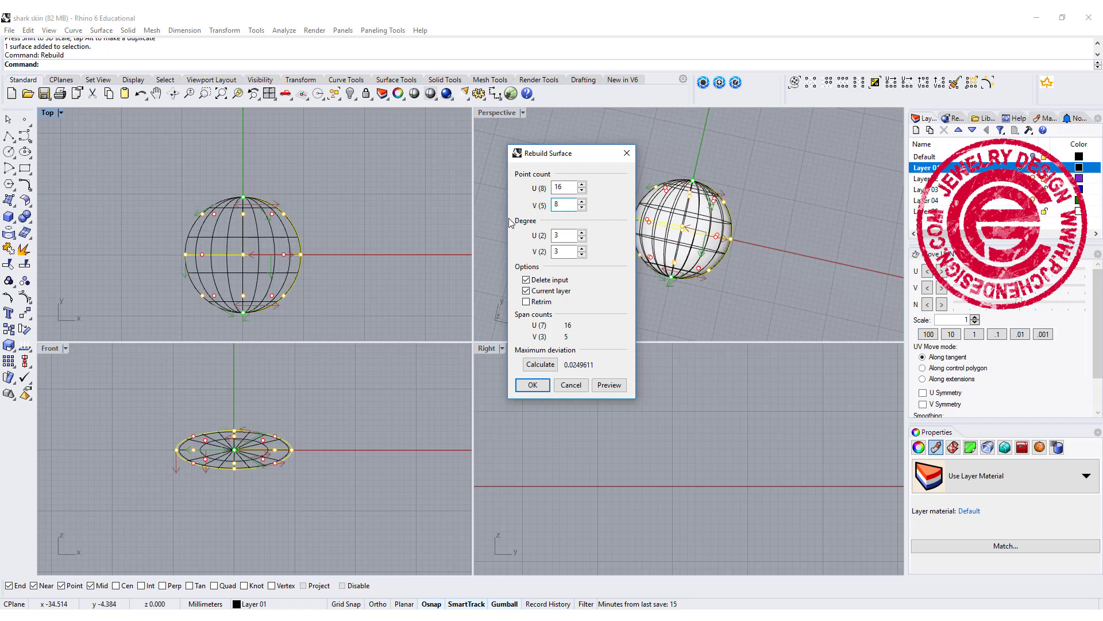
pyautogui.click(529, 383)
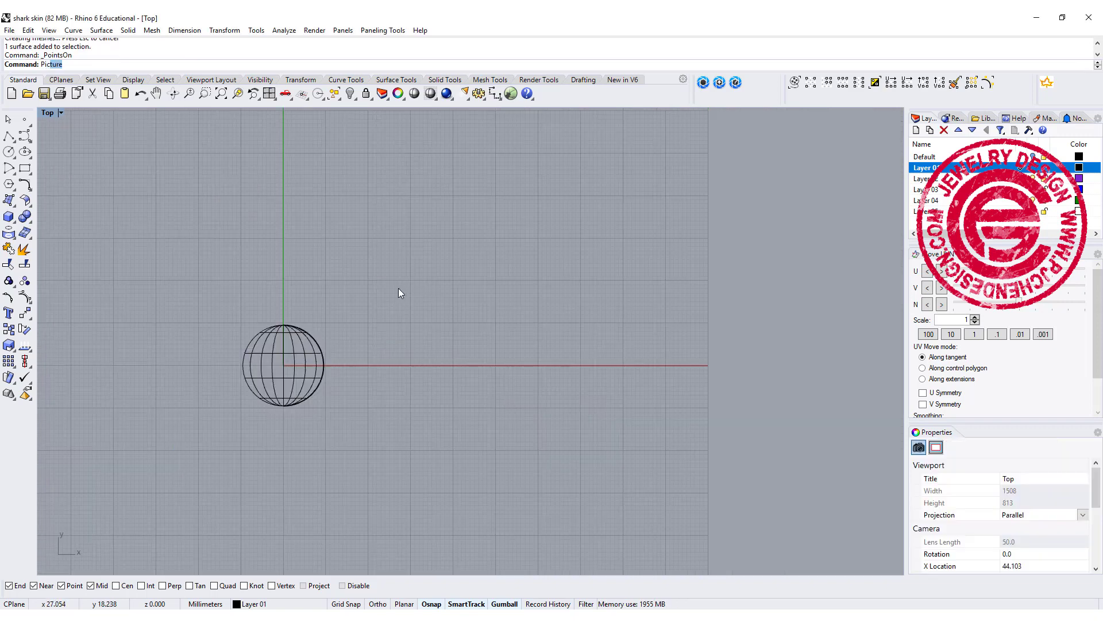
# - Place the picture light-microscope-dd-blog-body in the Top view, above and to the right of the flattened sphere
pyautogui.press('Return')
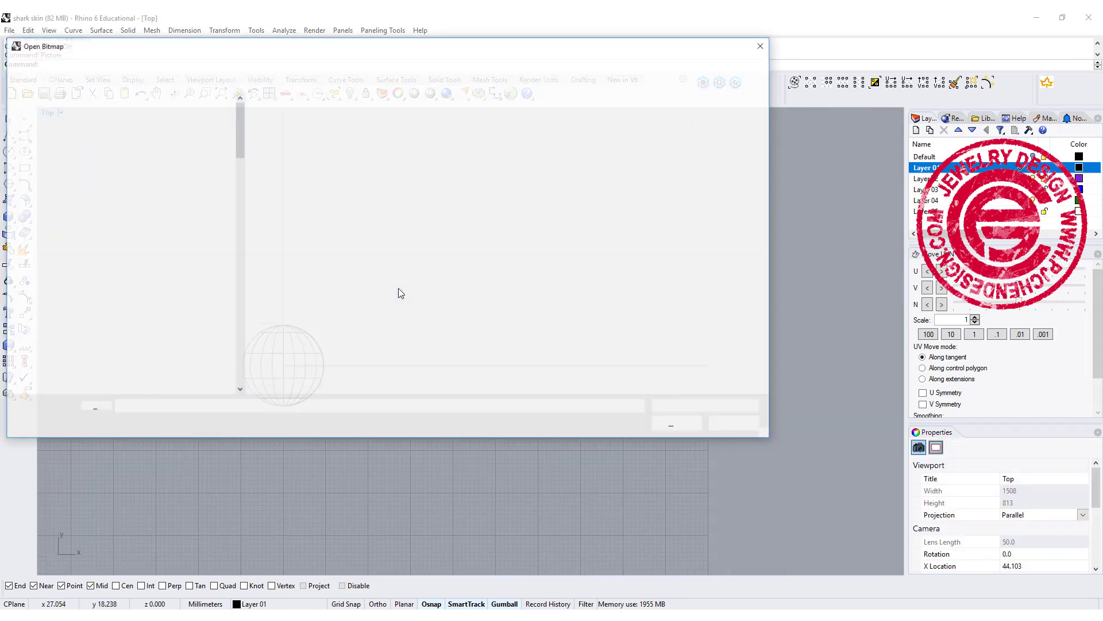
pyautogui.click(404, 127)
pyautogui.click(688, 426)
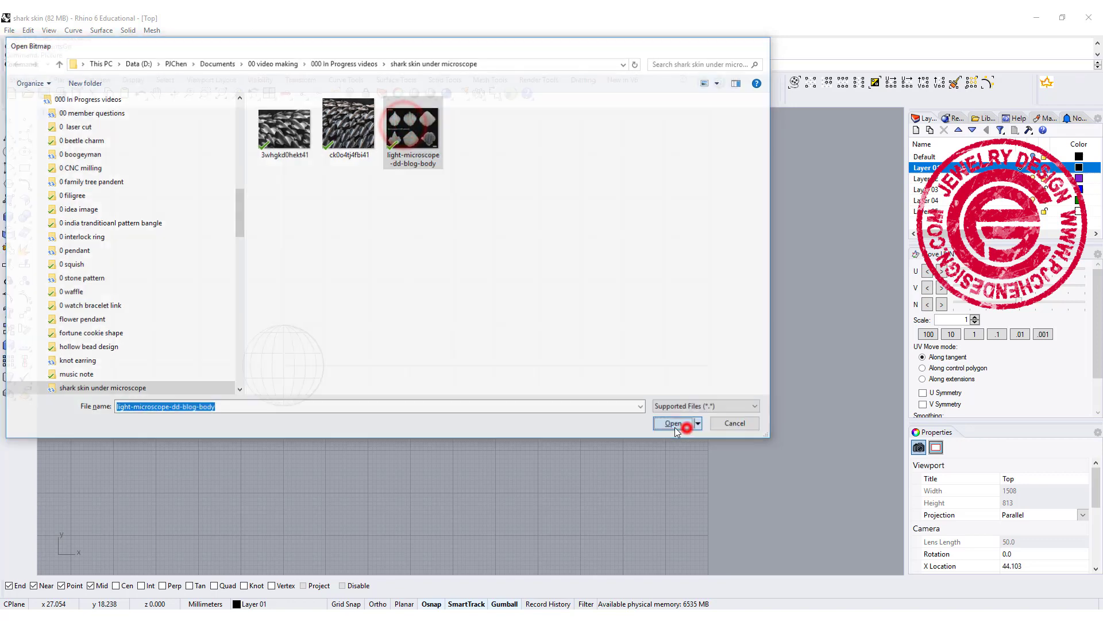
pyautogui.click(410, 331)
pyautogui.click(666, 244)
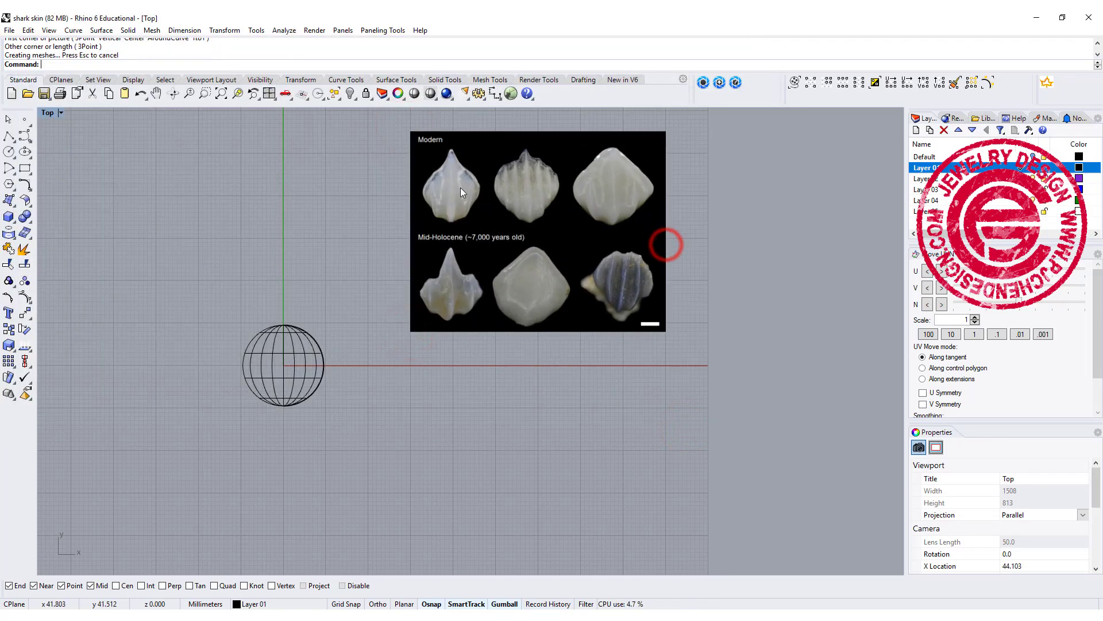
pyautogui.scroll(1, 460, 184)
pyautogui.click(353, 183)
pyautogui.click(467, 183)
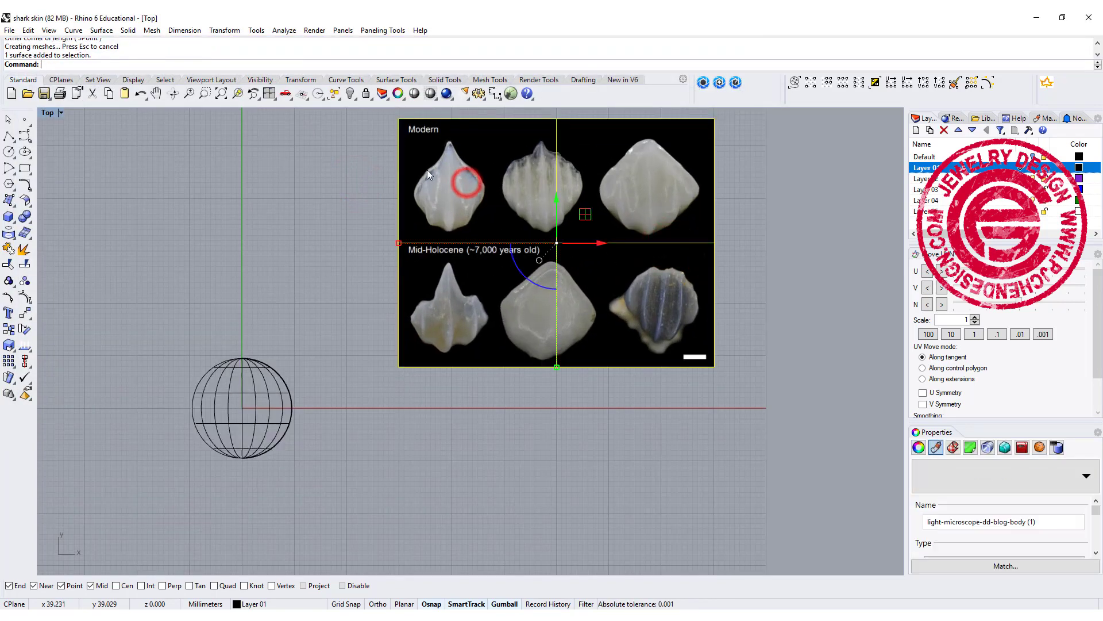
pyautogui.click(319, 278)
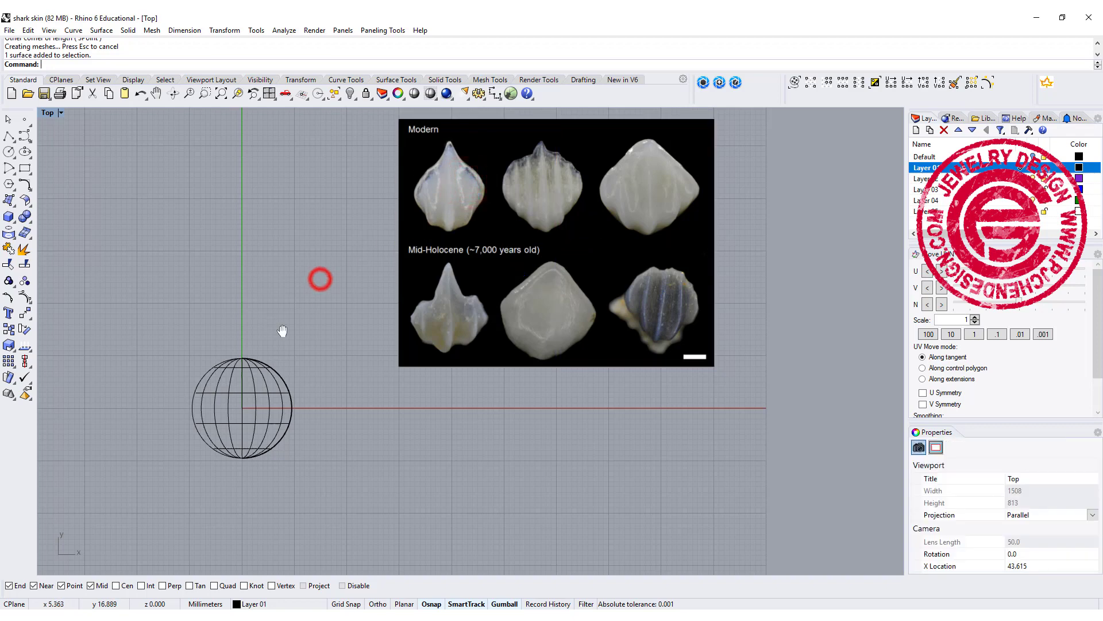
# - Turn on the flattened sphere's control points and move the two uppermost rows up along the Y axis
pyautogui.moveTo(284, 330); pyautogui.dragTo(334, 343, button='right')
pyautogui.moveTo(325, 292); pyautogui.dragTo(352, 288, button='right')
pyautogui.click(346, 389)
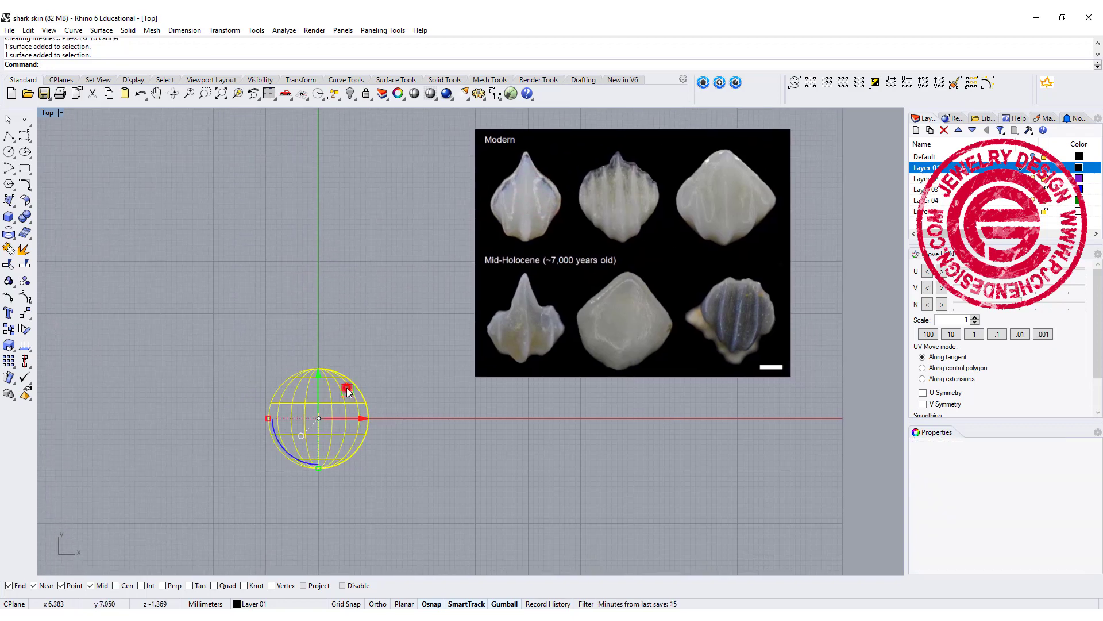
pyautogui.click(24, 298)
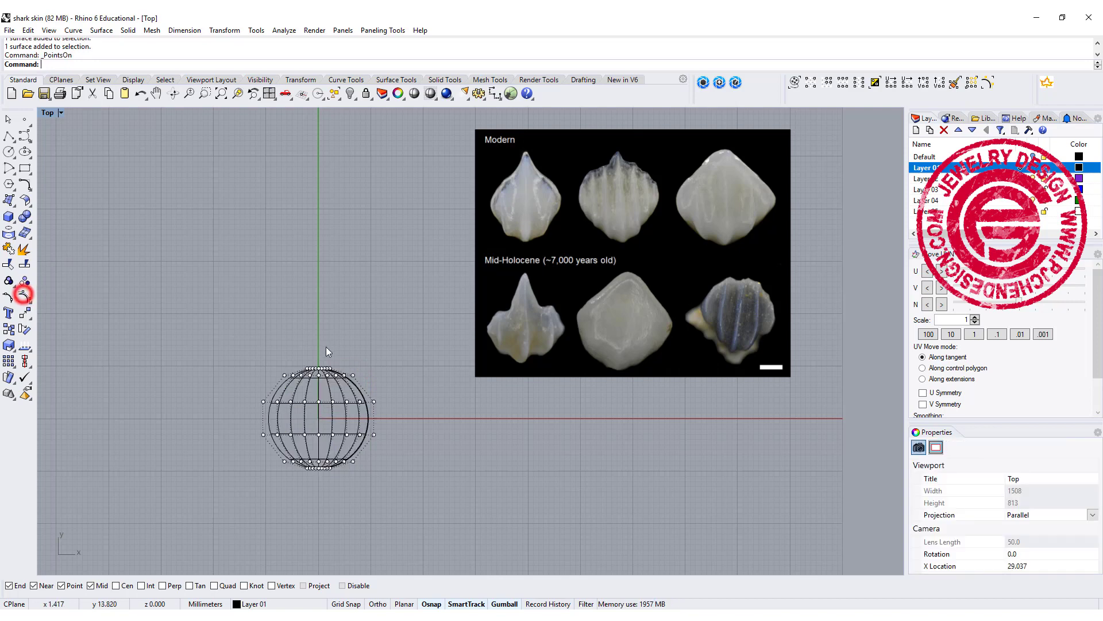
pyautogui.moveTo(237, 344); pyautogui.dragTo(391, 391)
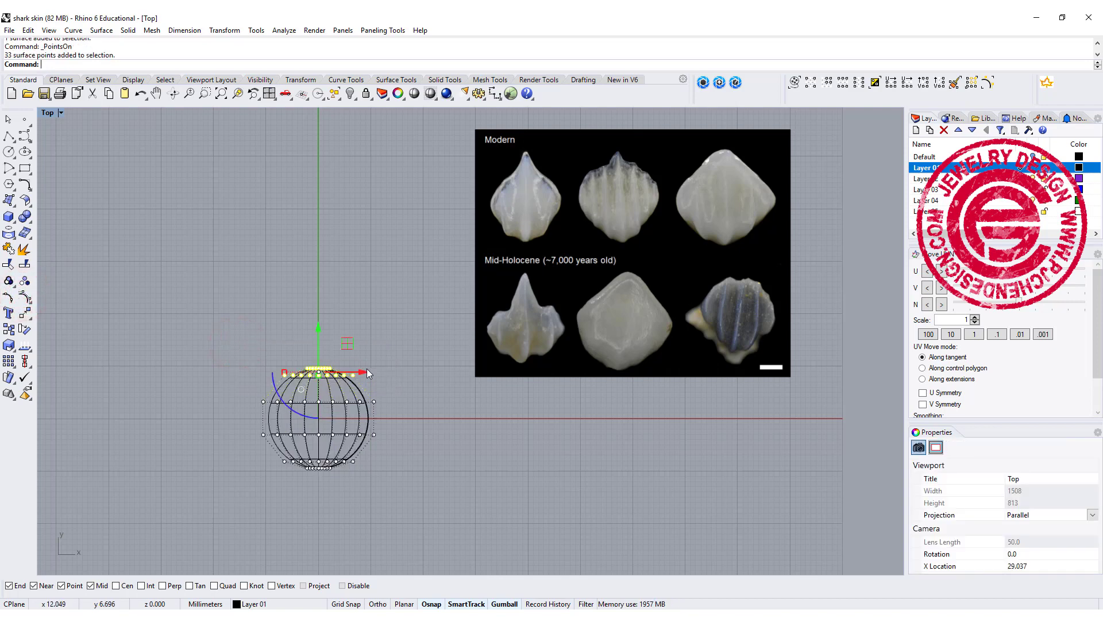
pyautogui.moveTo(318, 329); pyautogui.dragTo(318, 312)
# - Narrow the control-point row just above the X axis, and lower and narrow the row below the tip
pyautogui.moveTo(202, 382); pyautogui.dragTo(425, 409)
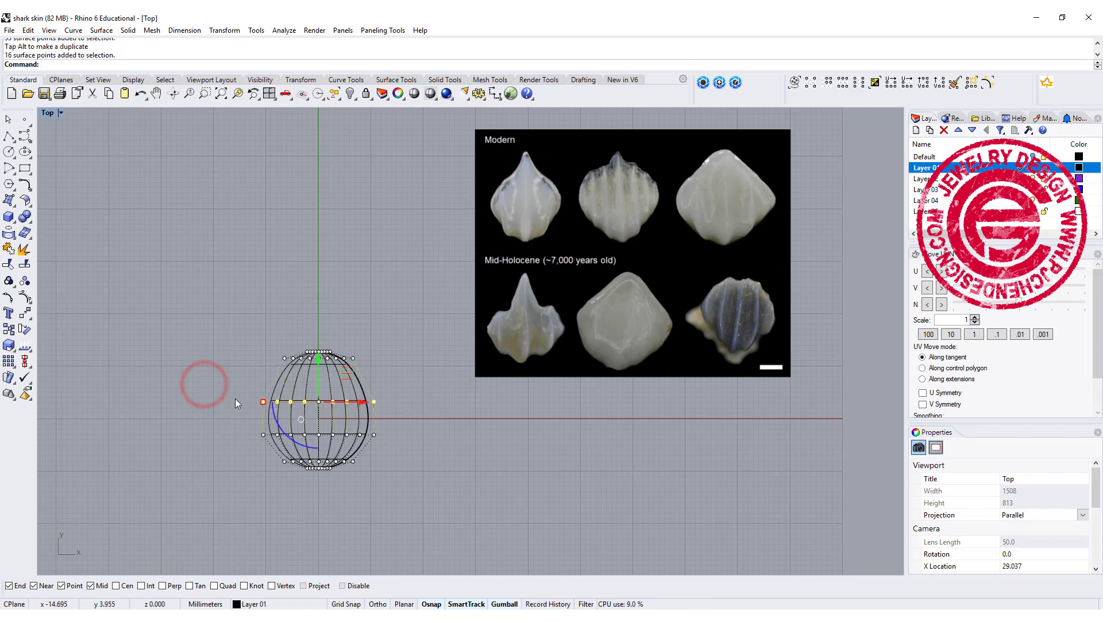
pyautogui.moveTo(260, 400); pyautogui.dragTo(287, 402)
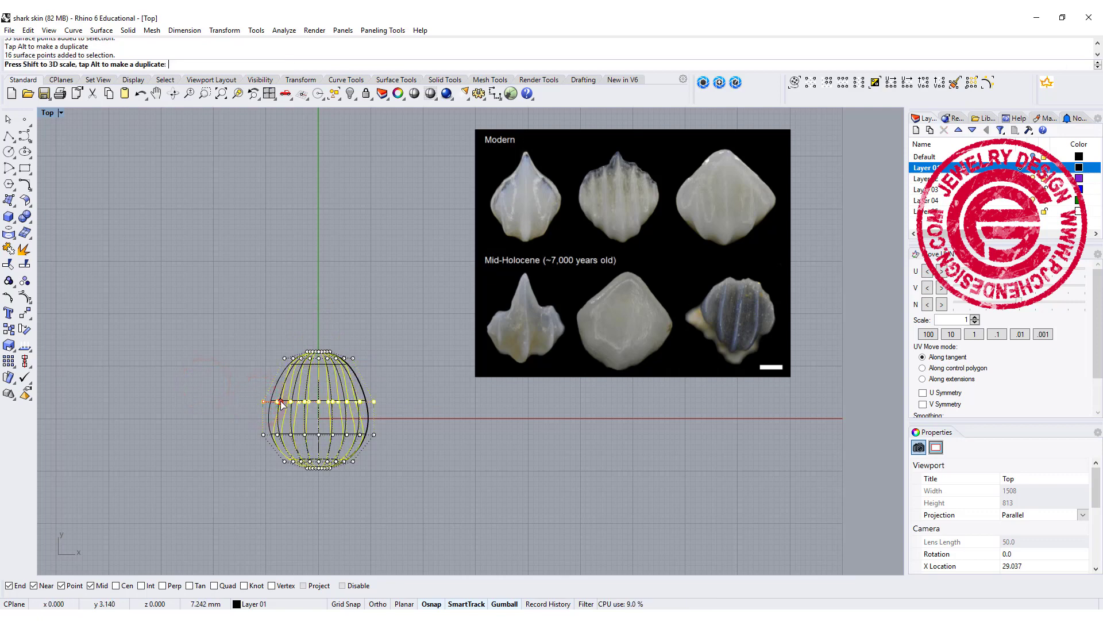
pyautogui.scroll(4, 257, 349)
pyautogui.moveTo(252, 351); pyautogui.dragTo(388, 365)
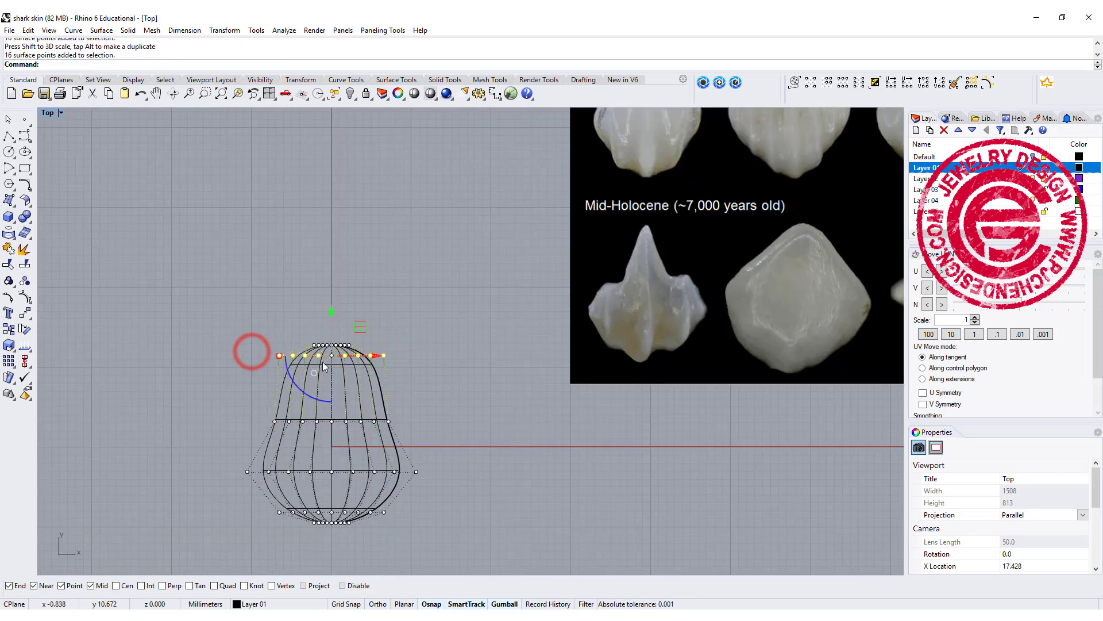
pyautogui.moveTo(329, 312); pyautogui.dragTo(328, 338)
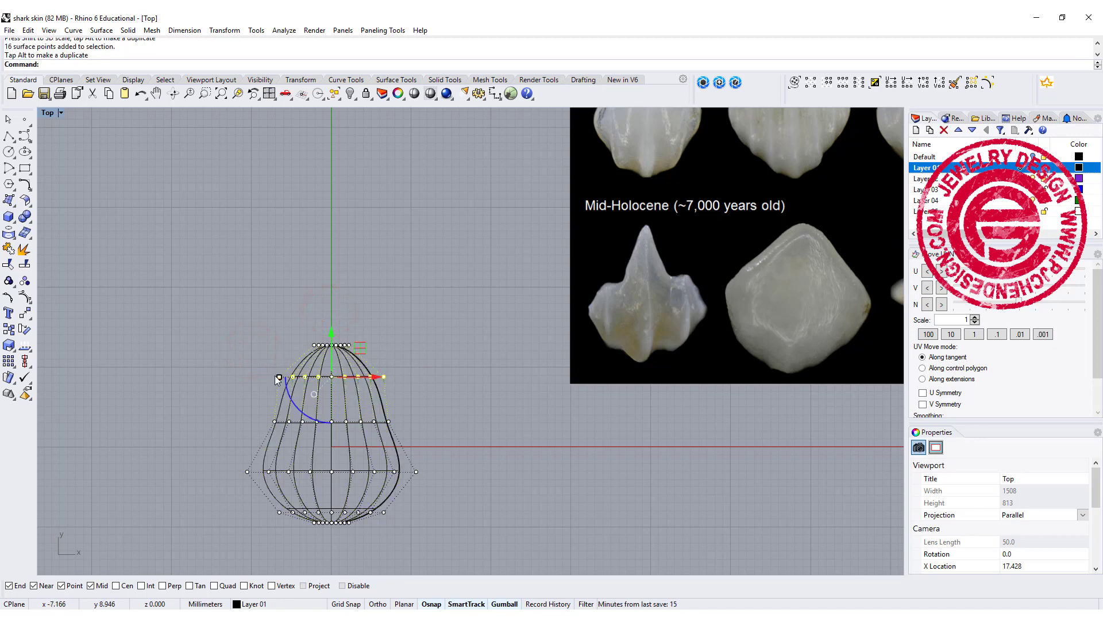
pyautogui.moveTo(277, 369); pyautogui.dragTo(333, 392)
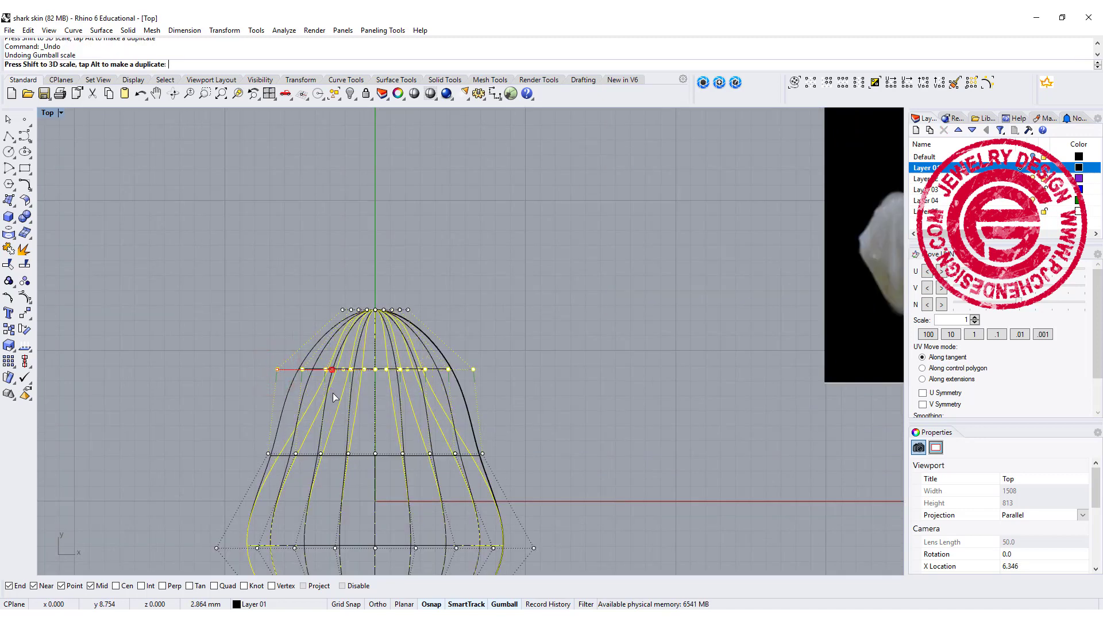
# - Raise the control-point row just below the X axis slightly and widen it horizontally
pyautogui.scroll(-4, 573, 354)
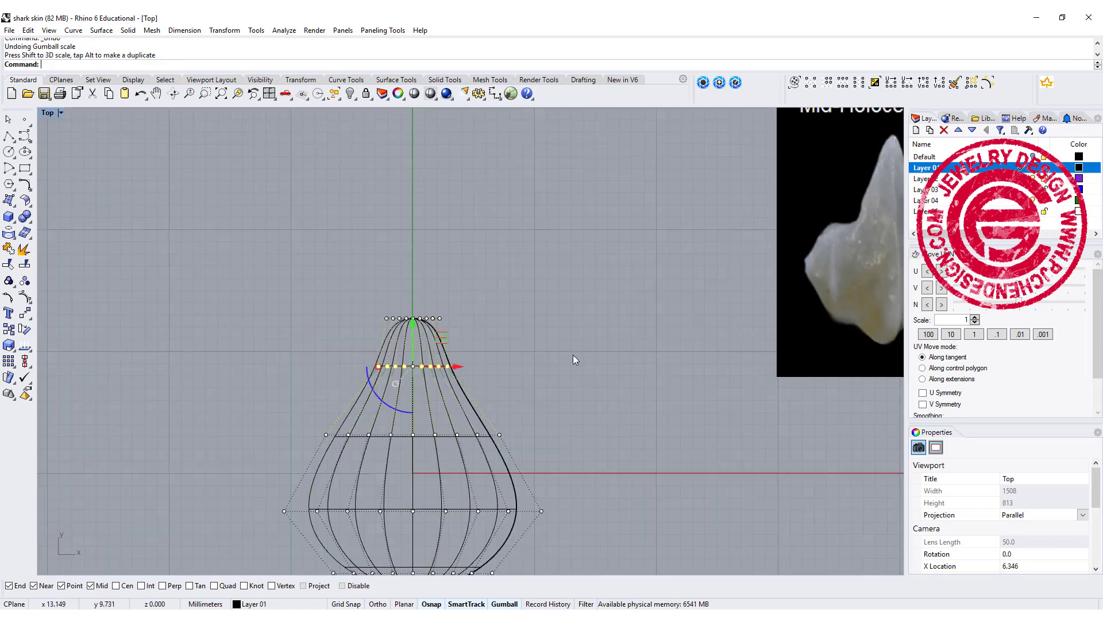
pyautogui.moveTo(574, 354); pyautogui.dragTo(409, 287, button='right')
pyautogui.moveTo(446, 337); pyautogui.dragTo(480, 252, button='right')
pyautogui.moveTo(312, 457); pyautogui.dragTo(573, 495)
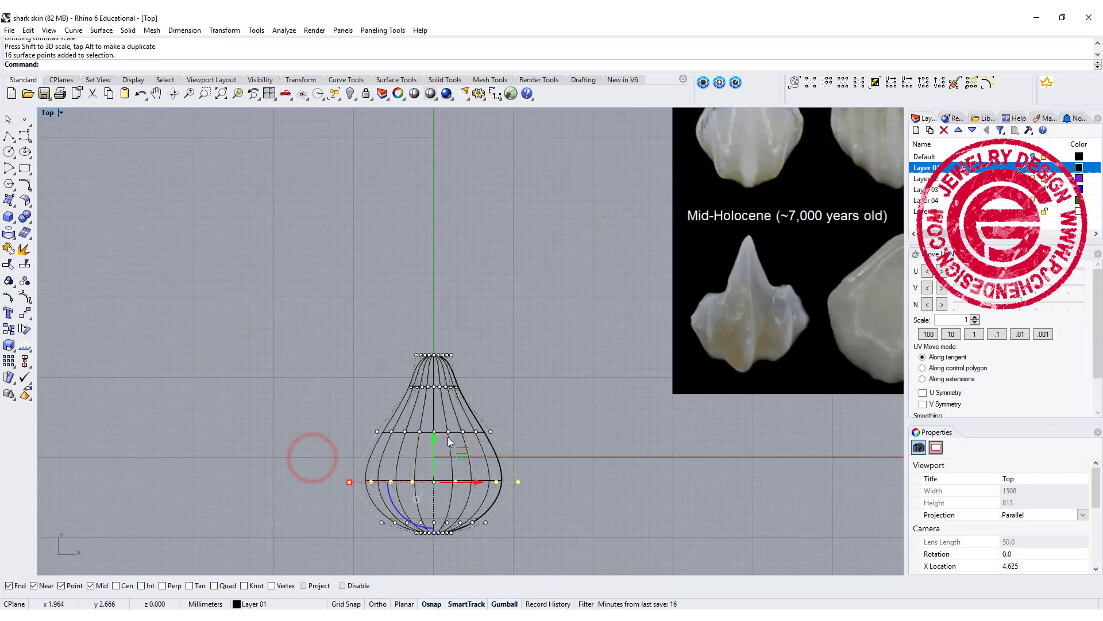
pyautogui.moveTo(432, 430); pyautogui.dragTo(341, 472)
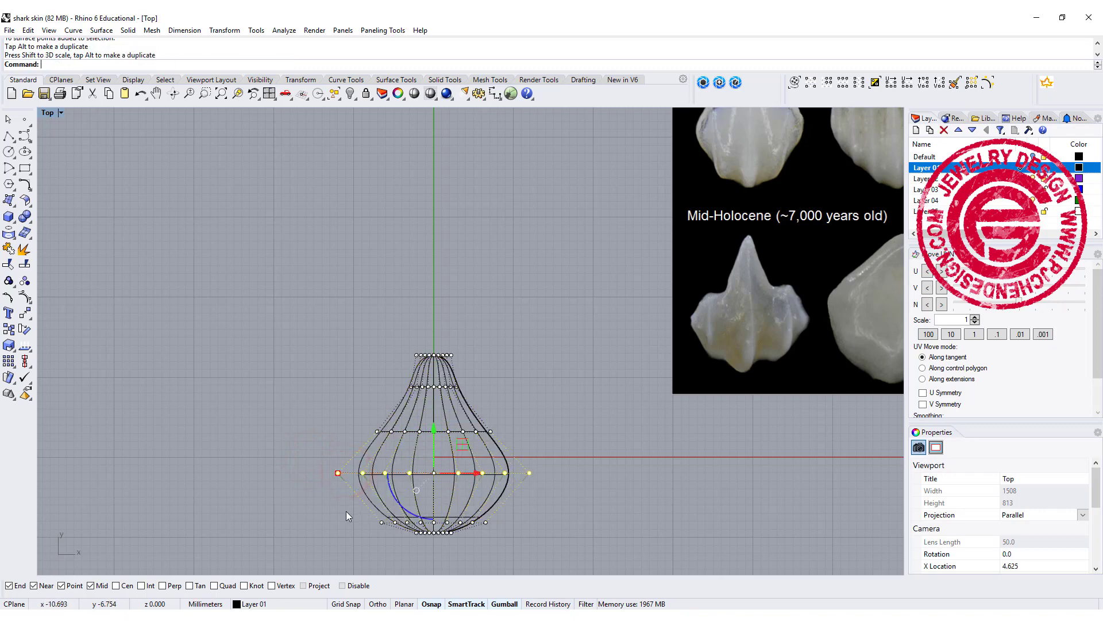
# - Raise the control-point row directly above the base slightly and scale it wider horizontally
pyautogui.moveTo(350, 510); pyautogui.dragTo(526, 530)
pyautogui.moveTo(434, 480); pyautogui.dragTo(433, 468)
pyautogui.moveTo(381, 513); pyautogui.dragTo(353, 516)
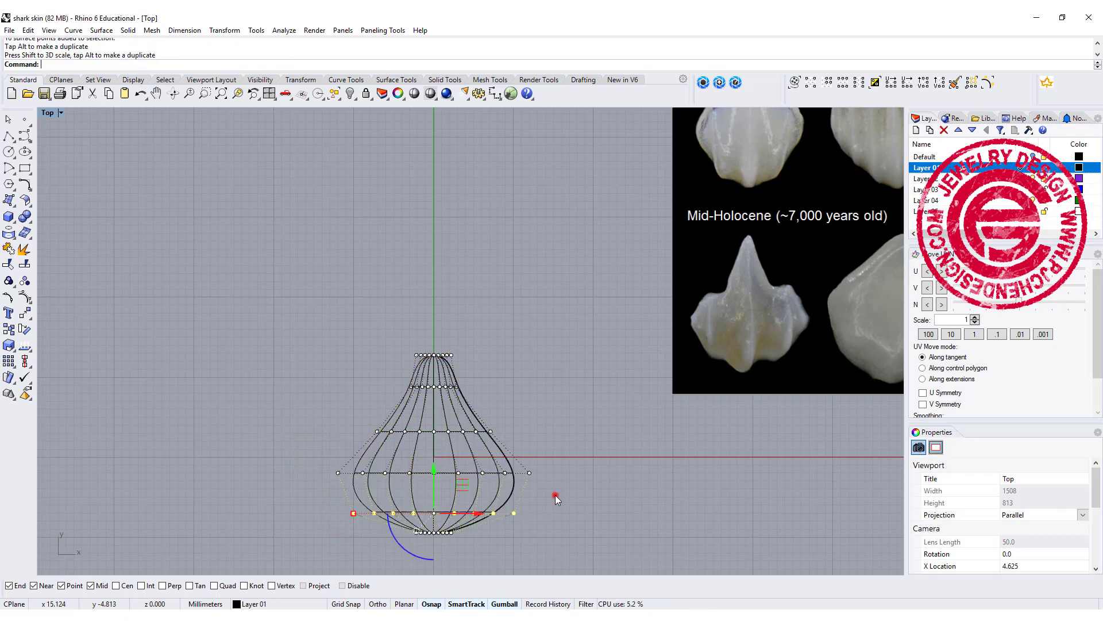
# - Narrow the control-point row just below the tip horizontally and clear the selection
pyautogui.click(555, 495)
pyautogui.scroll(-4, 478, 369)
pyautogui.moveTo(477, 372); pyautogui.dragTo(445, 416, button='right')
pyautogui.scroll(4, 418, 424)
pyautogui.moveTo(374, 420)
pyautogui.mouseDown()
pyautogui.moveTo(454, 438)
pyautogui.moveTo(394, 428)
pyautogui.mouseUp()
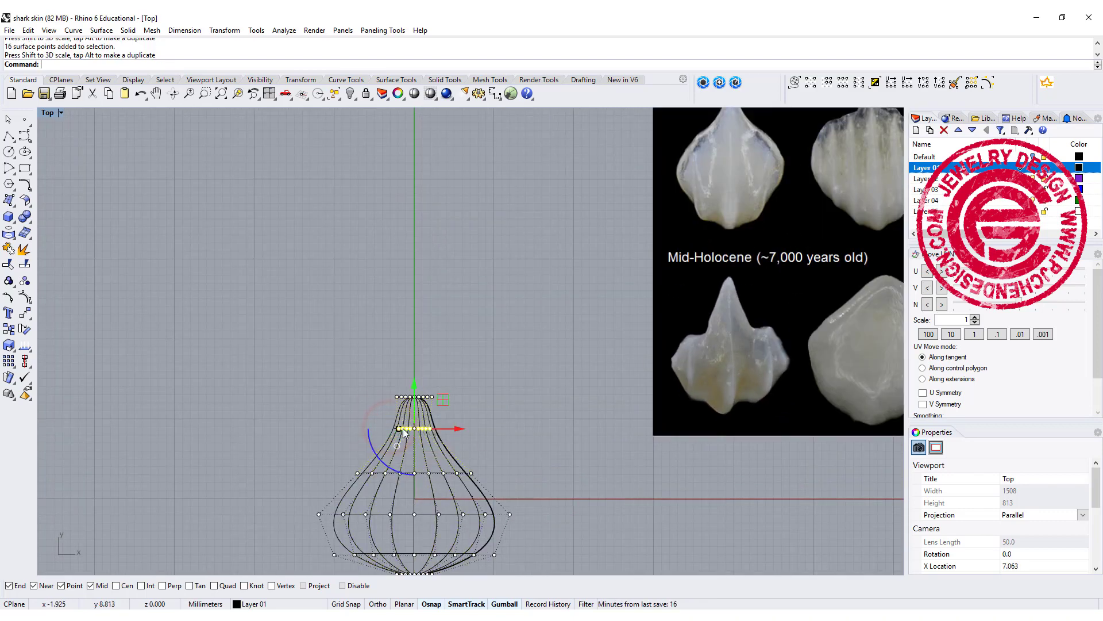
pyautogui.click(552, 416)
# - Return to the four-viewport layout and select the central control point on the widest row of the upper face
pyautogui.doubleClick(47, 112)
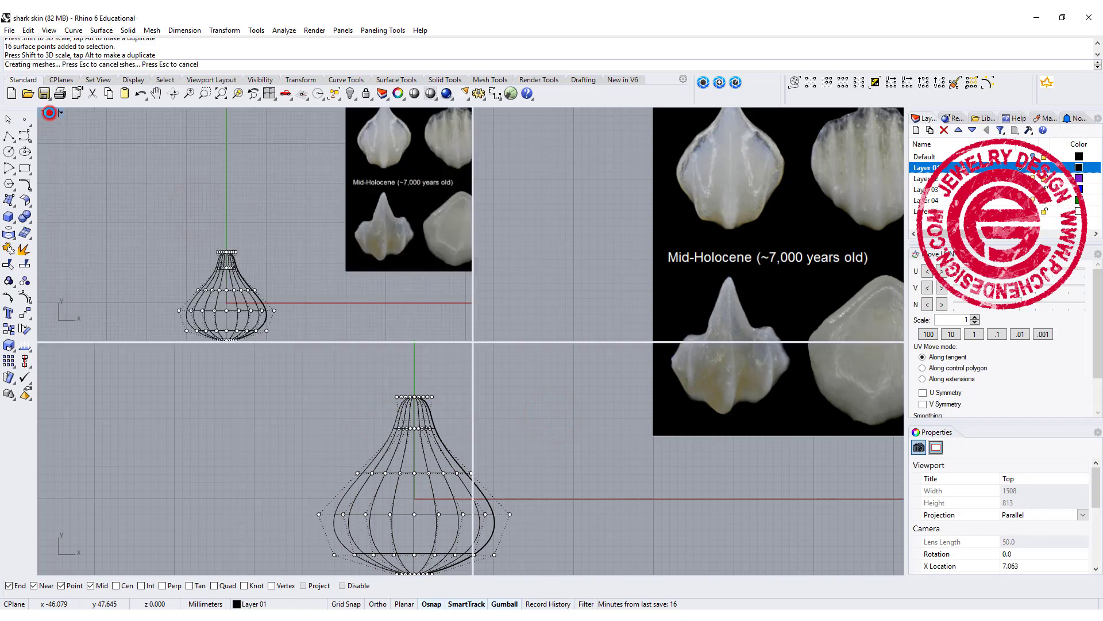
pyautogui.moveTo(738, 212); pyautogui.dragTo(647, 193, button='right')
pyautogui.scroll(5, 757, 190)
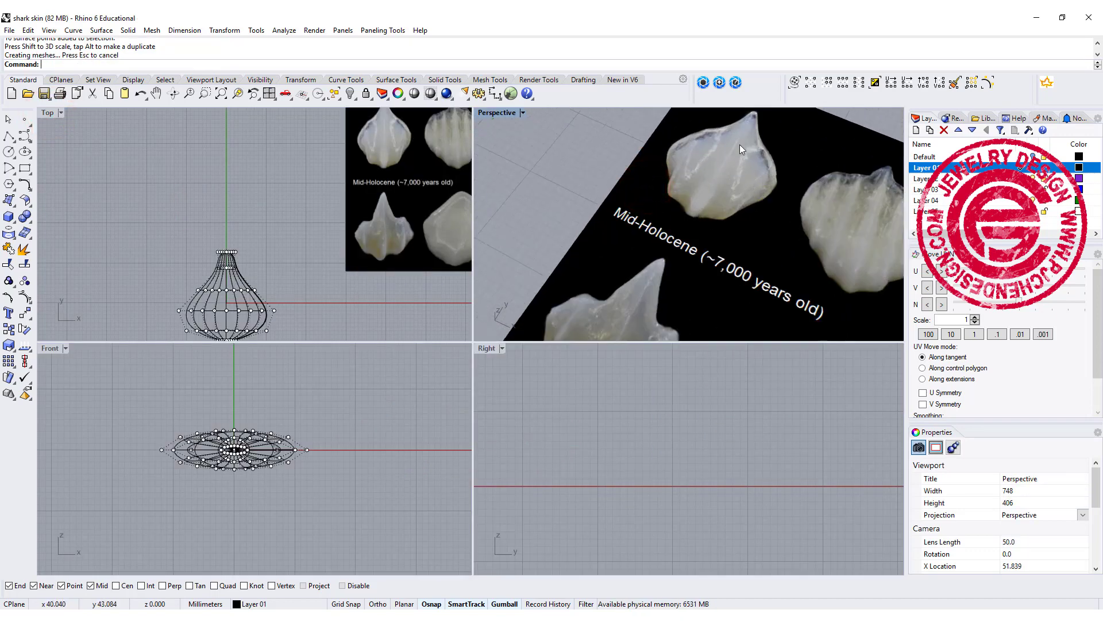
pyautogui.click(284, 435)
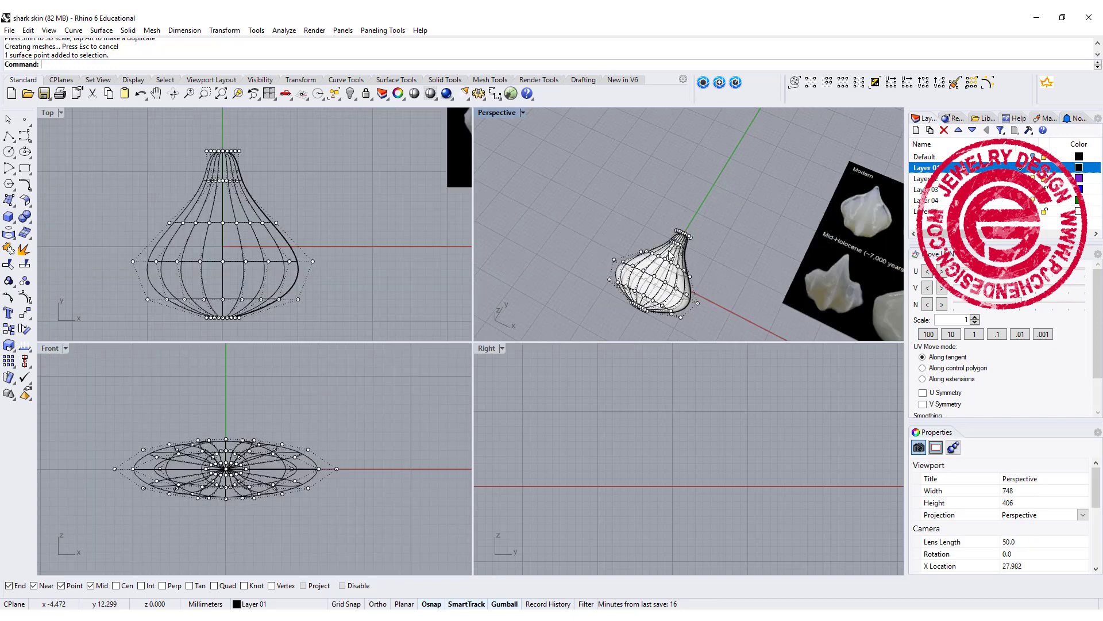
pyautogui.moveTo(660, 244); pyautogui.dragTo(635, 249, button='right')
pyautogui.scroll(3, 636, 249)
pyautogui.click(633, 260)
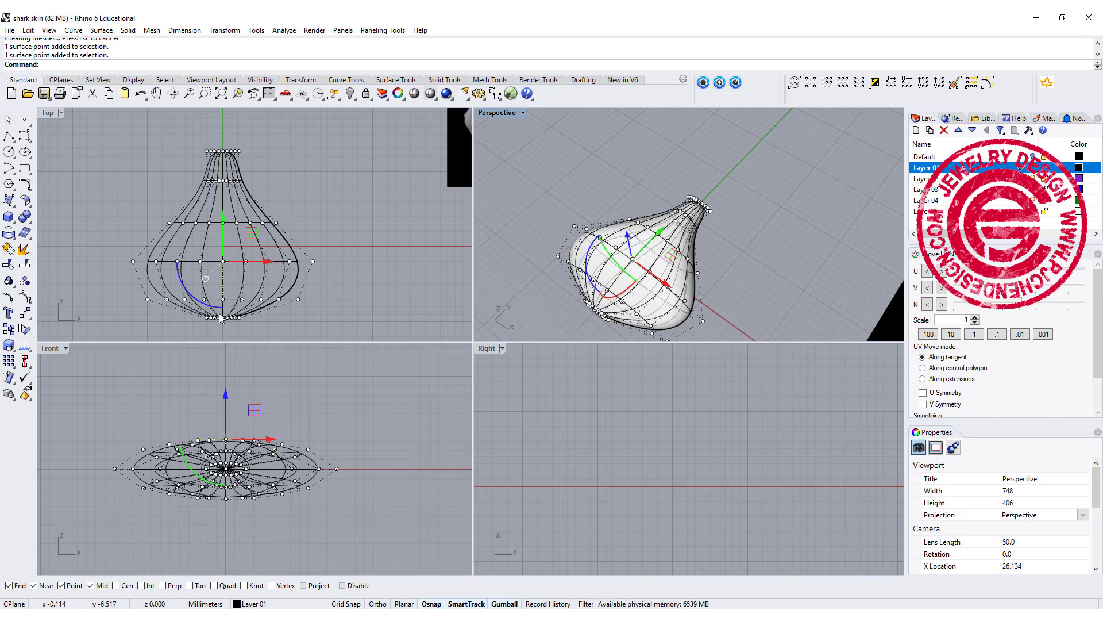
# - Open the Select Points tool set and arrange it above the viewports so that all its tools show
pyautogui.click(339, 99)
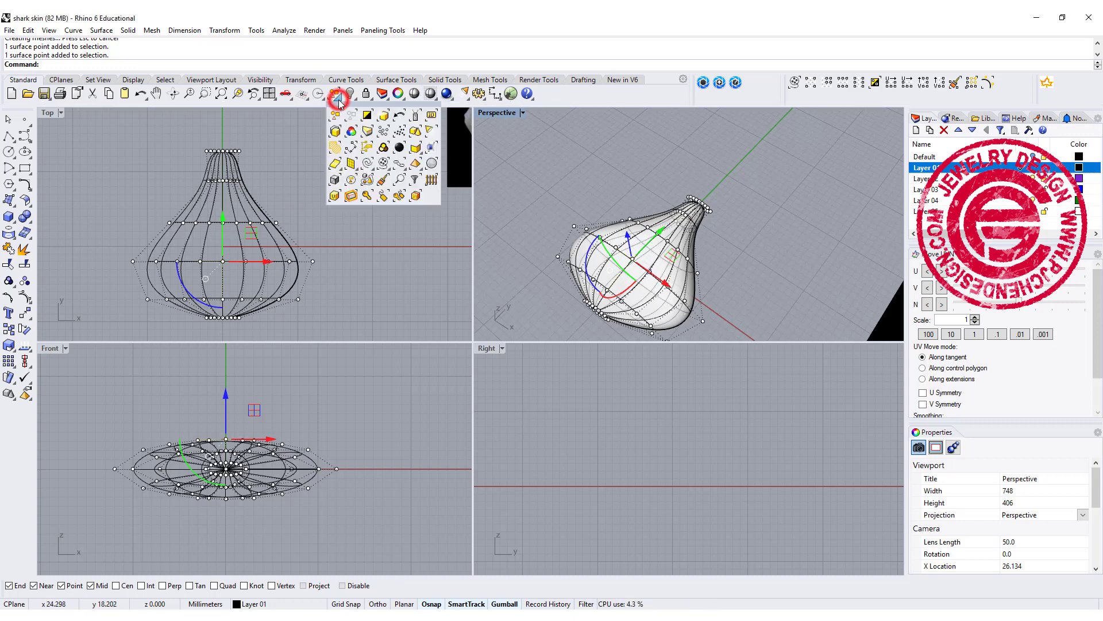
pyautogui.click(389, 172)
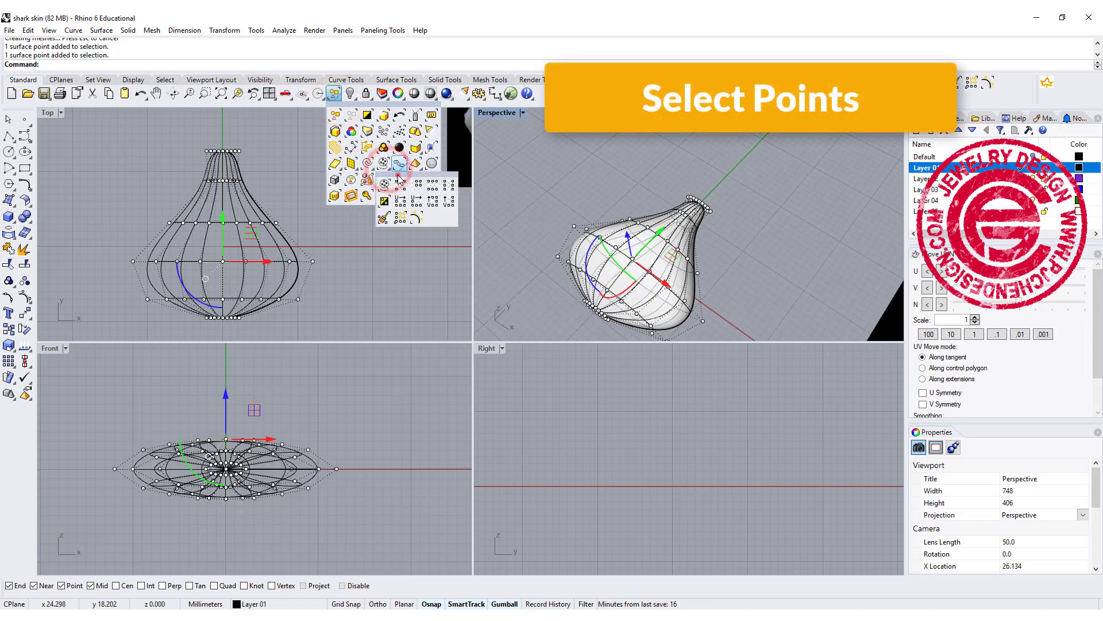
pyautogui.moveTo(595, 145)
pyautogui.mouseDown()
pyautogui.moveTo(796, 87)
pyautogui.moveTo(1011, 87)
pyautogui.moveTo(810, 90)
pyautogui.mouseUp()
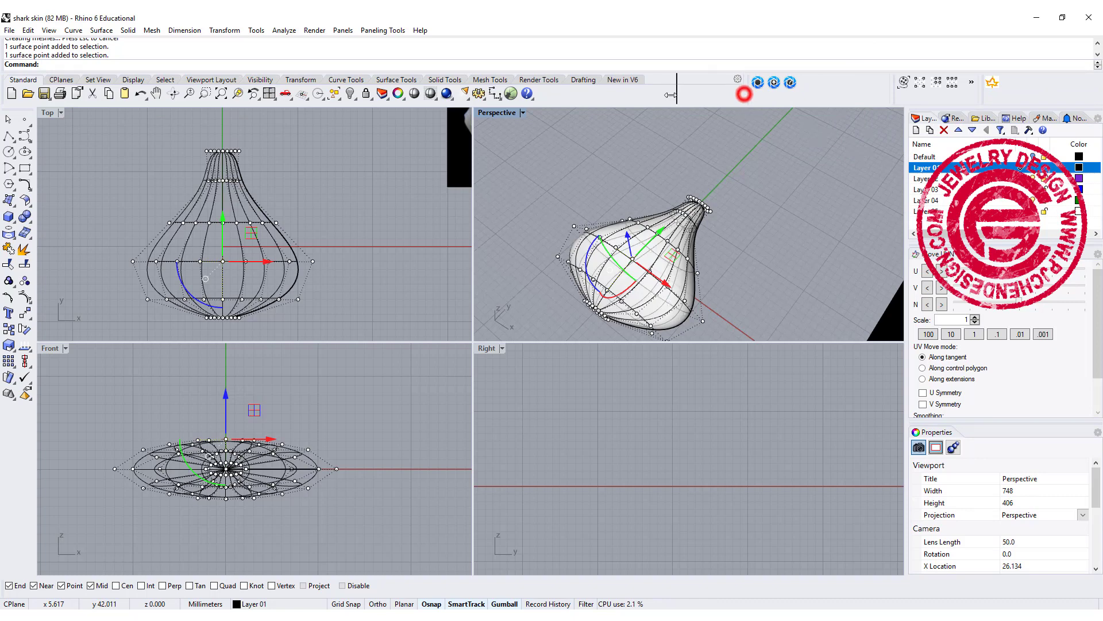
pyautogui.moveTo(670, 95); pyautogui.dragTo(671, 95)
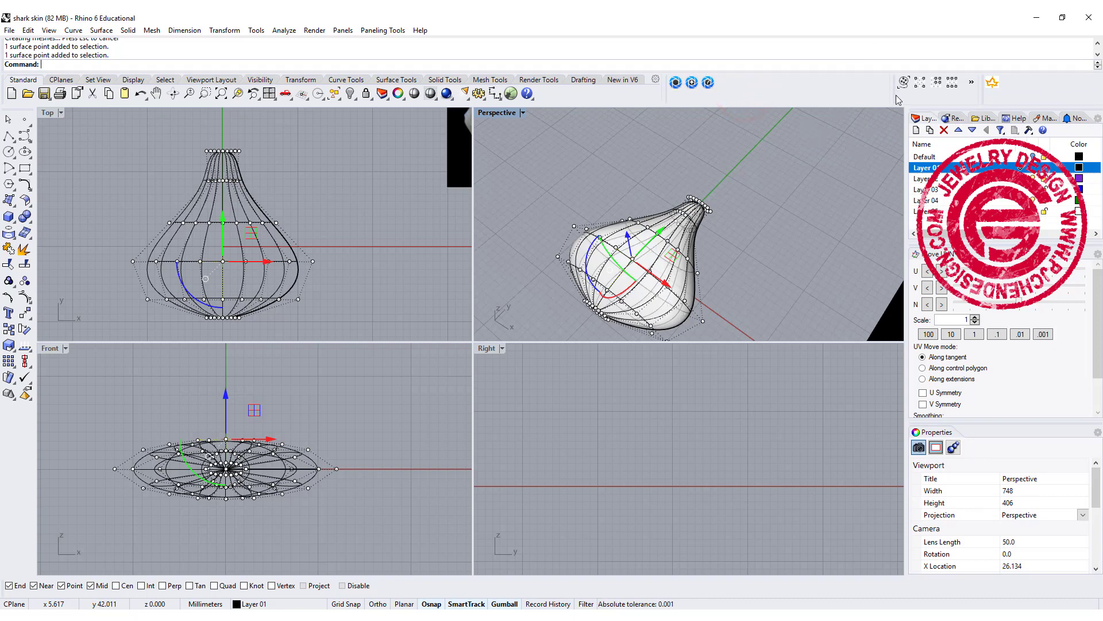
pyautogui.moveTo(875, 95); pyautogui.dragTo(759, 92)
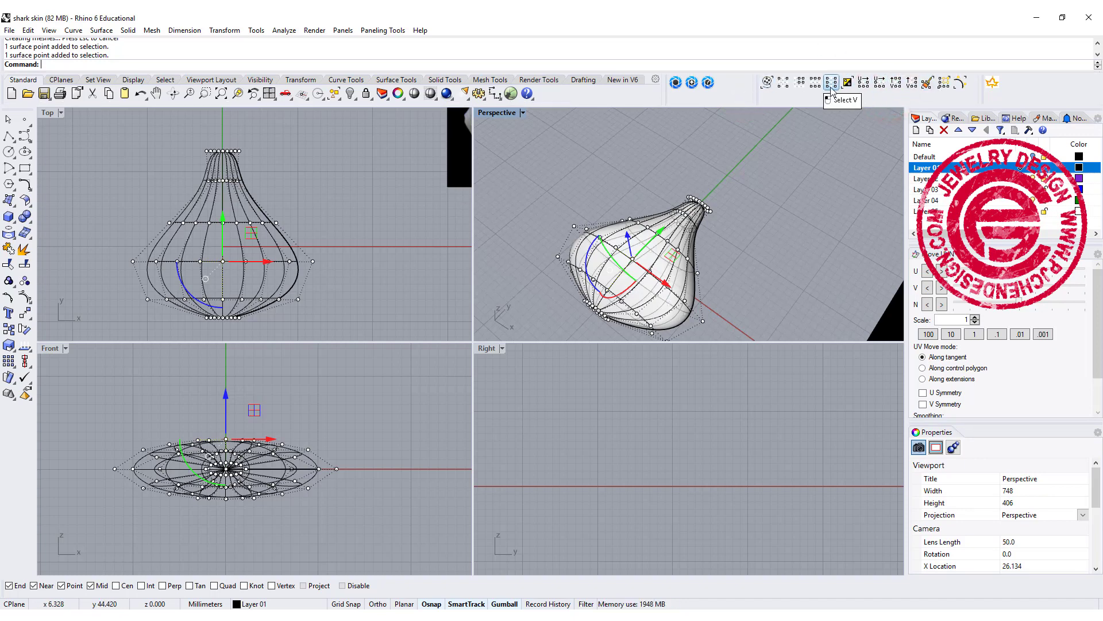
# - Extend the selection to the central point's whole V column and remove the end points at the base from it
pyautogui.click(831, 84)
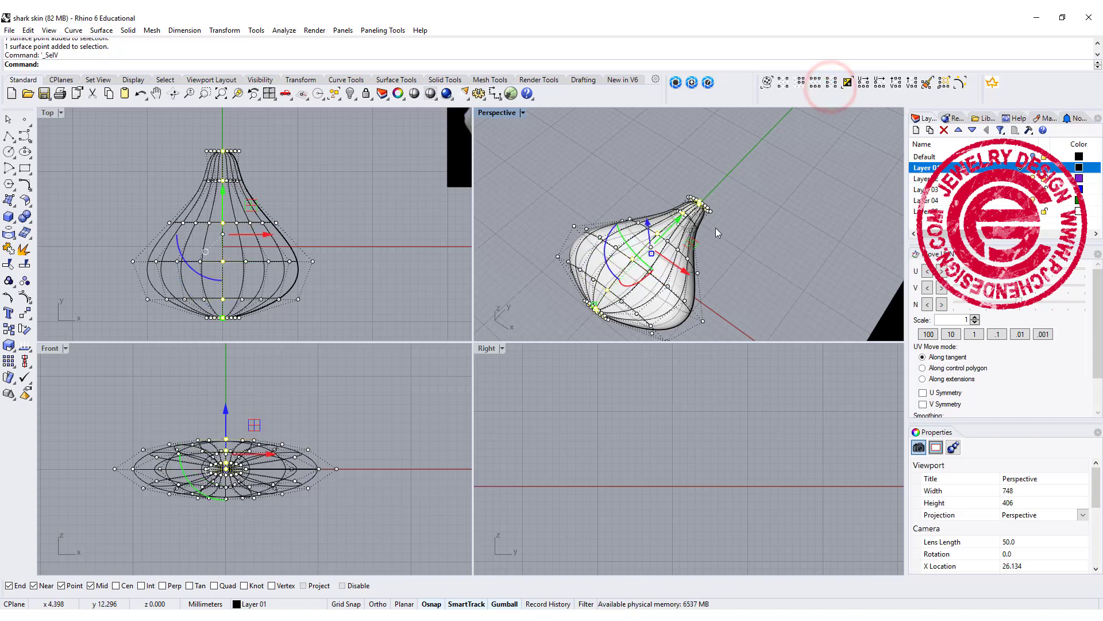
pyautogui.moveTo(776, 170)
pyautogui.mouseDown(button='right')
pyautogui.moveTo(801, 234)
pyautogui.moveTo(775, 189)
pyautogui.mouseUp(button='right')
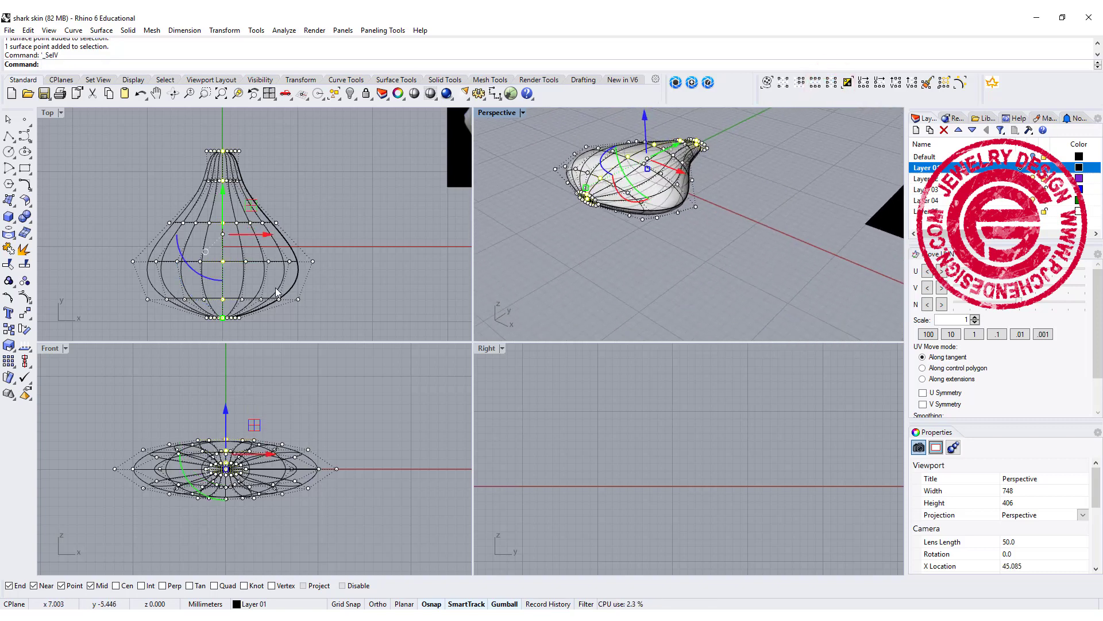
pyautogui.scroll(6, 227, 318)
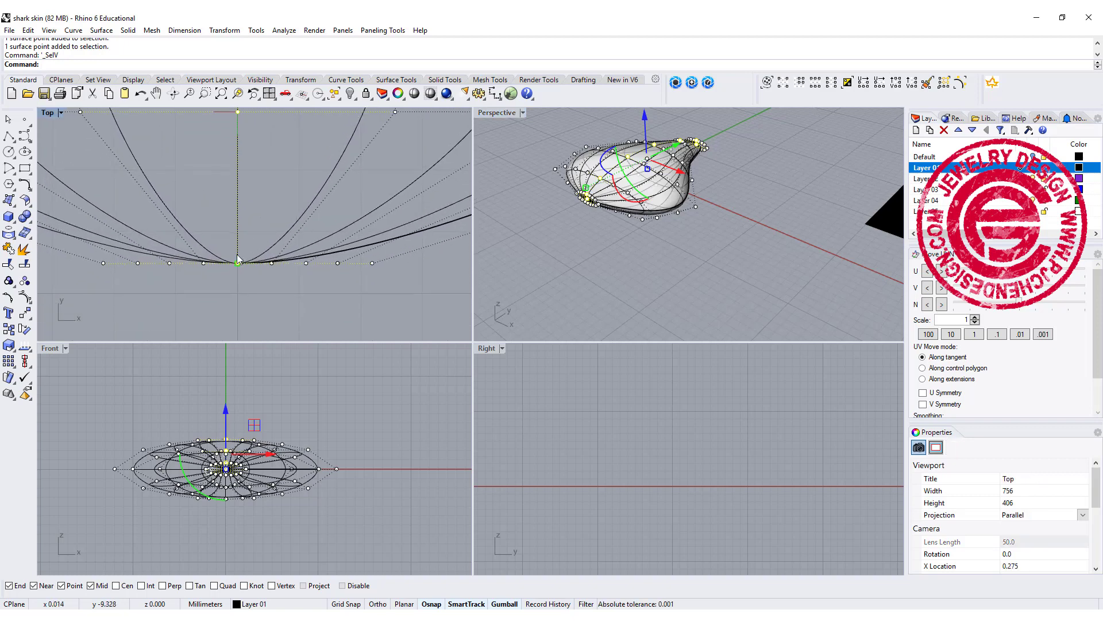
pyautogui.scroll(2, 237, 259)
pyautogui.scroll(5, 619, 219)
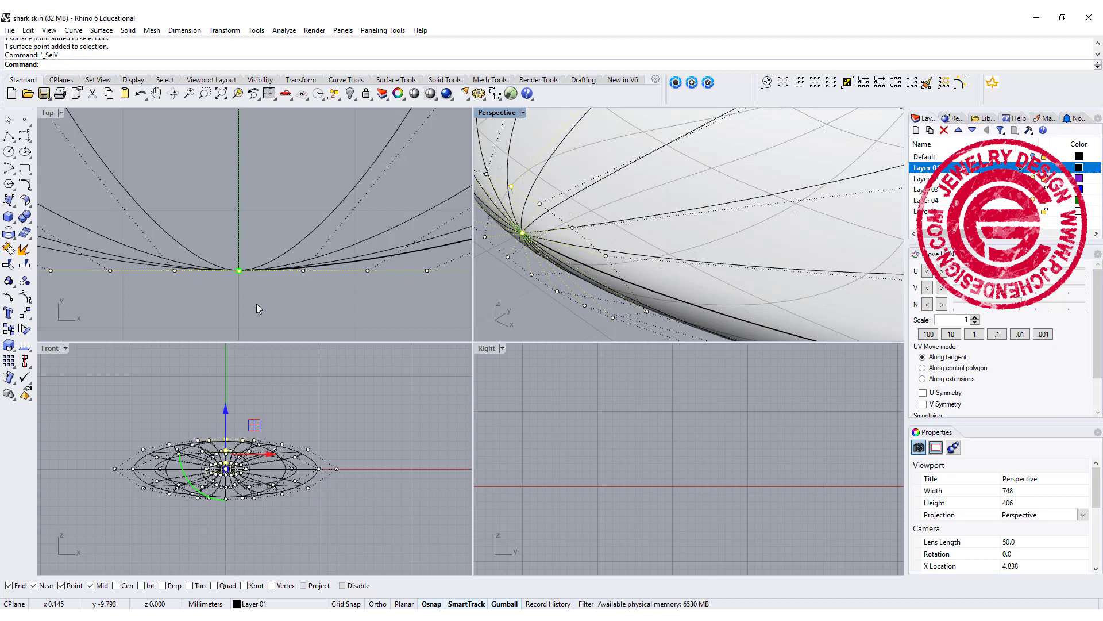
pyautogui.keyDown('ctrl'); pyautogui.moveTo(256, 304); pyautogui.dragTo(228, 265); pyautogui.keyUp('ctrl')
pyautogui.scroll(-6, 668, 273)
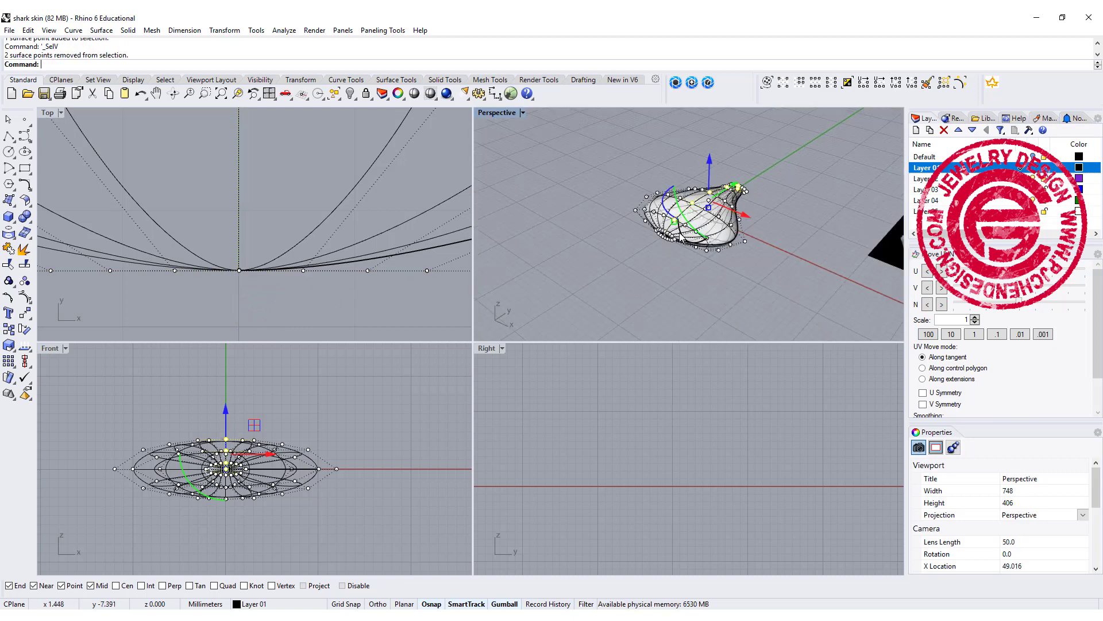
# - Remove the end point at the tip from the selected central column
pyautogui.moveTo(800, 204); pyautogui.dragTo(626, 172, button='right')
pyautogui.scroll(6, 611, 169)
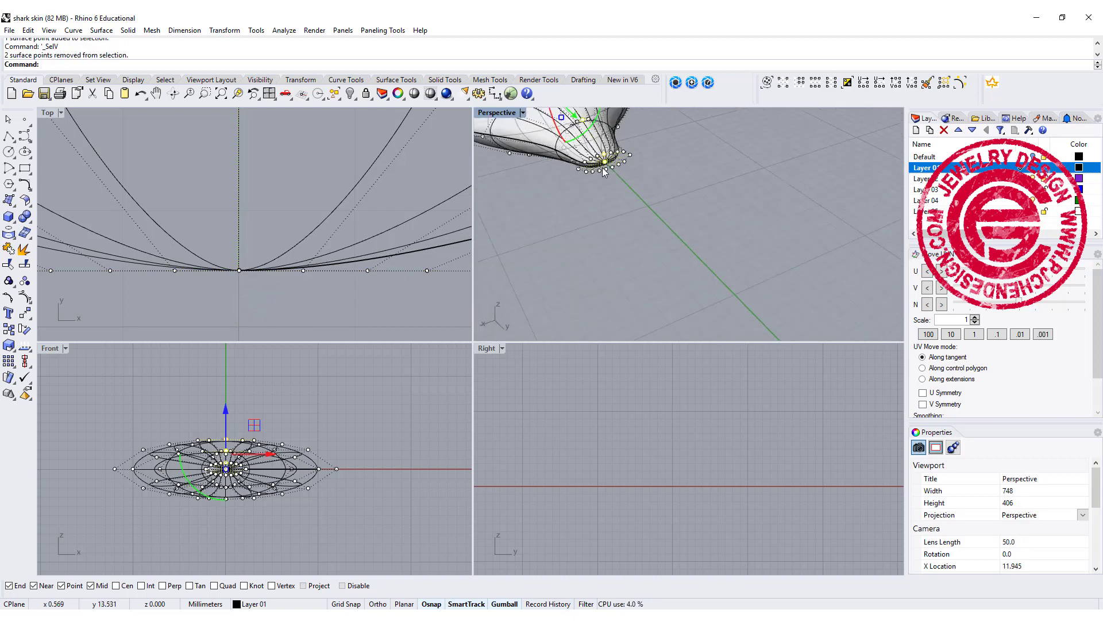
pyautogui.click(645, 232)
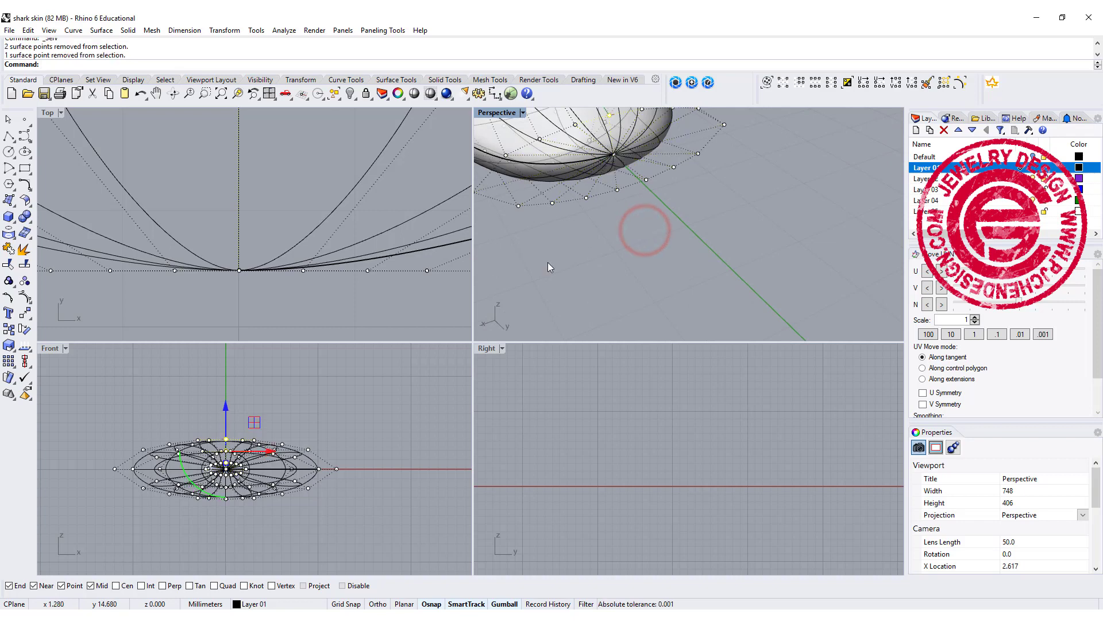
pyautogui.scroll(-3, 281, 249)
# - Try moving the selected central column of points straight up along the Z axis, and undo the move
pyautogui.moveTo(288, 222); pyautogui.dragTo(279, 302, button='right')
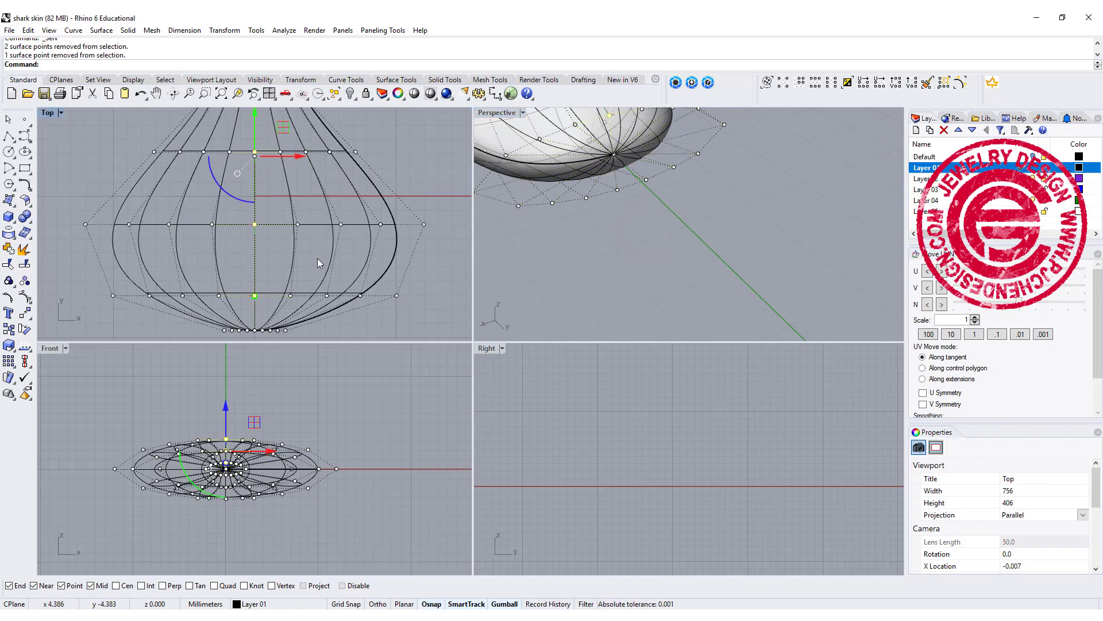
pyautogui.moveTo(226, 403); pyautogui.dragTo(224, 364)
pyautogui.scroll(-8, 724, 311)
pyautogui.moveTo(739, 251); pyautogui.dragTo(764, 204, button='right')
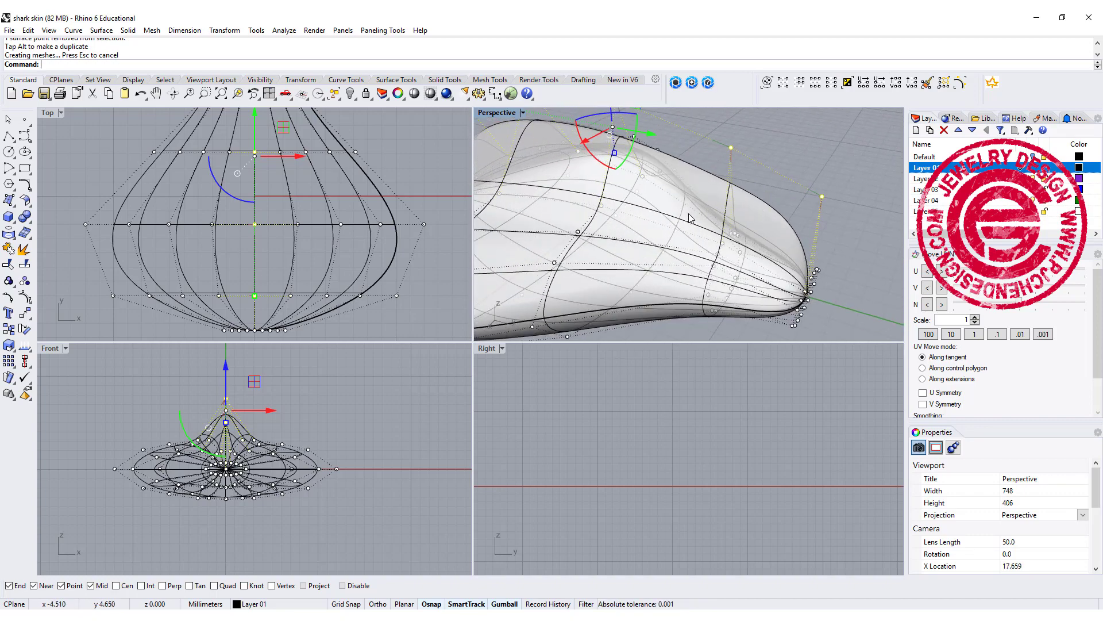
pyautogui.scroll(-6, 676, 220)
pyautogui.moveTo(674, 221); pyautogui.dragTo(671, 234, button='right')
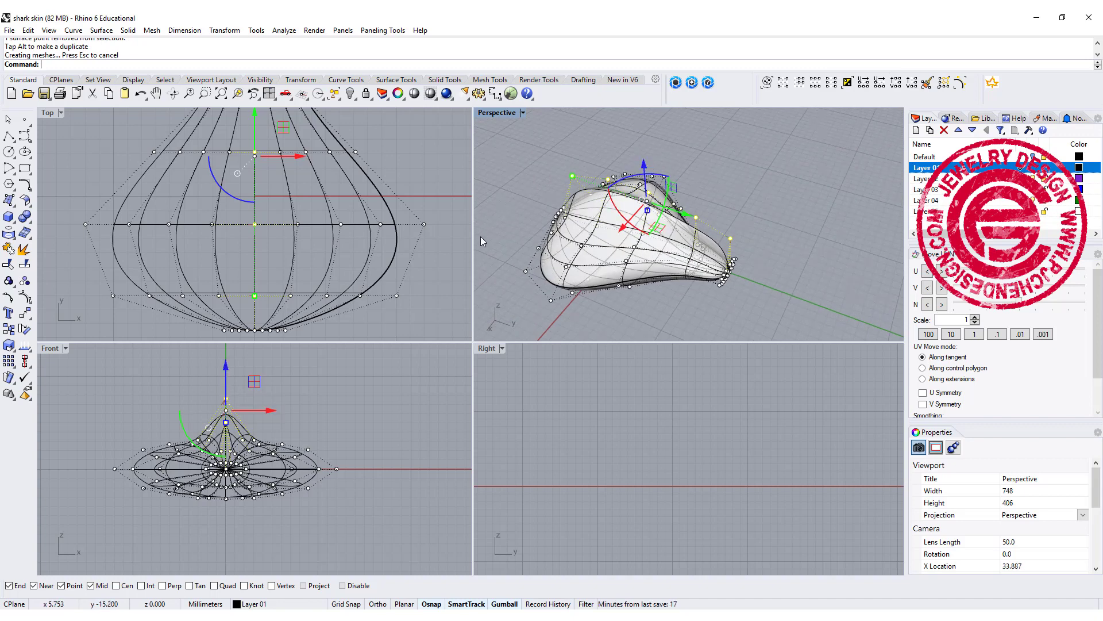
pyautogui.hotkey('ctrl', 'z')
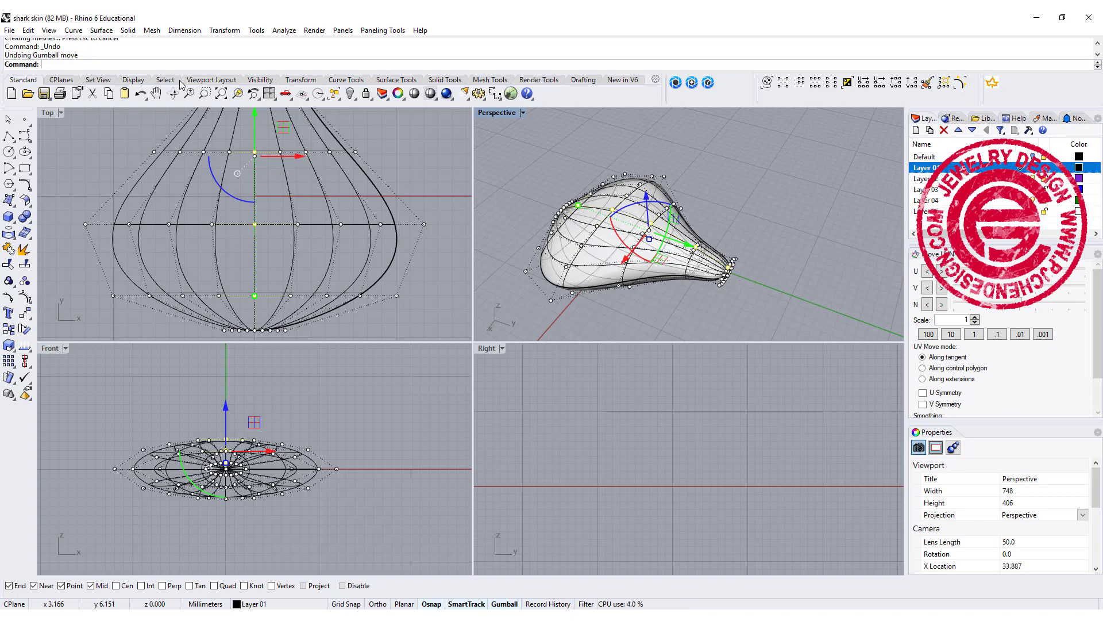
# - Start MoveUVN for the selected column and maximize the Perspective viewport around the scale
pyautogui.write('MoveUVN')
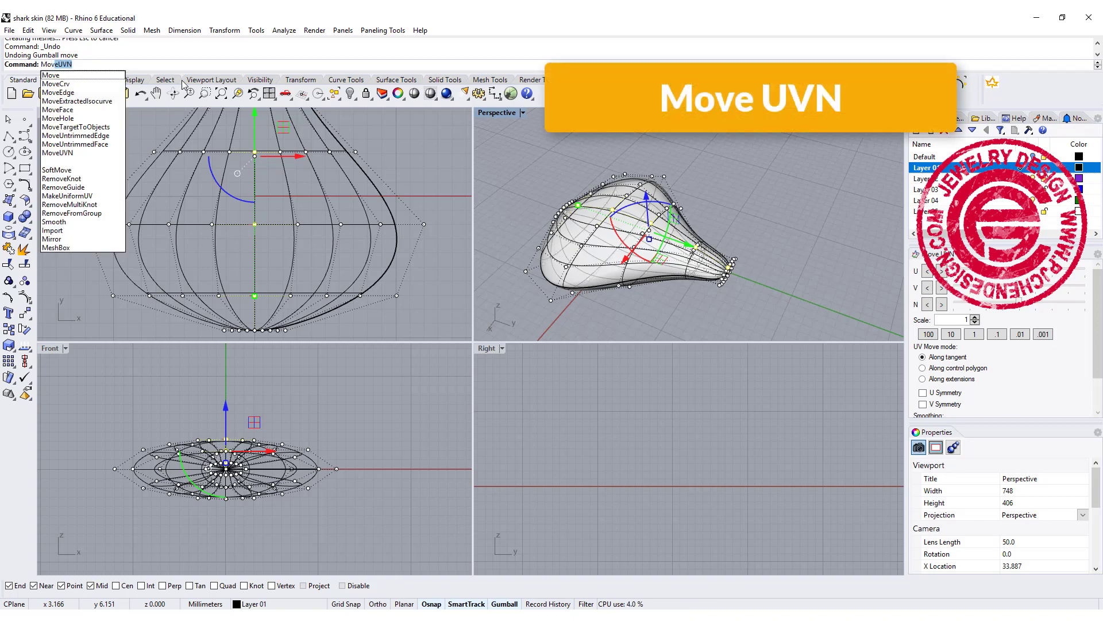
pyautogui.press('Return')
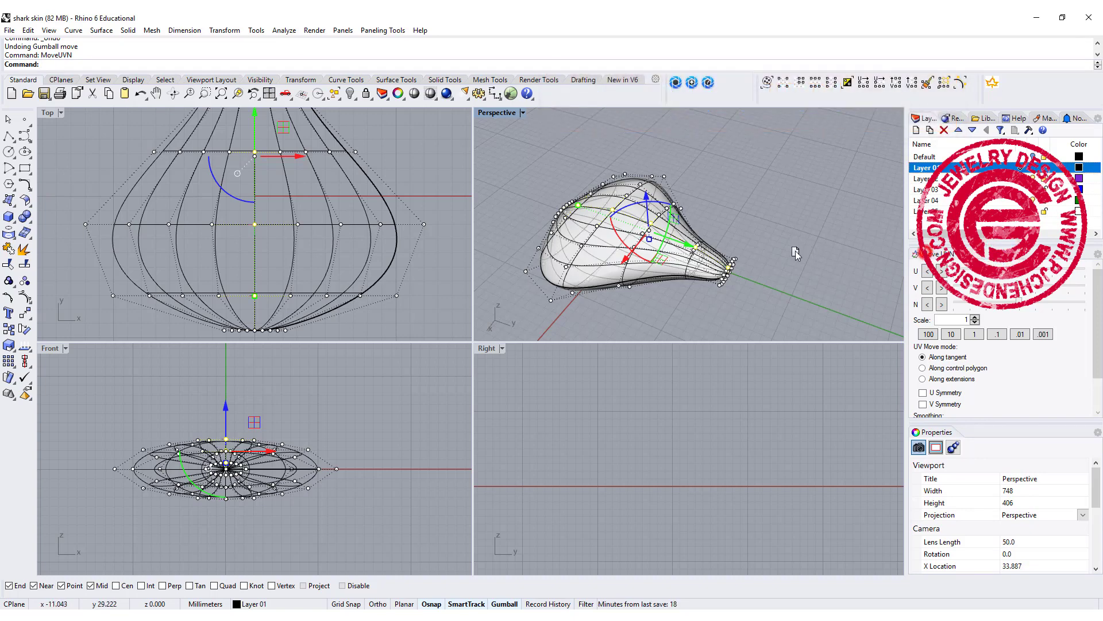
pyautogui.moveTo(943, 254); pyautogui.dragTo(803, 239)
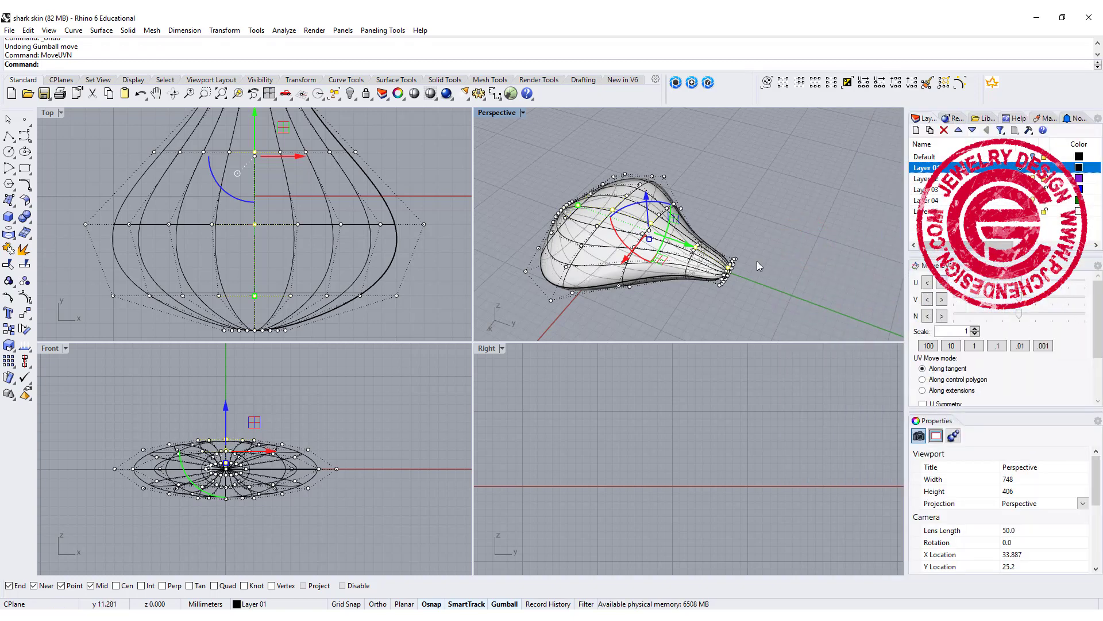
pyautogui.moveTo(758, 266); pyautogui.dragTo(758, 207, button='right')
pyautogui.doubleClick(509, 112)
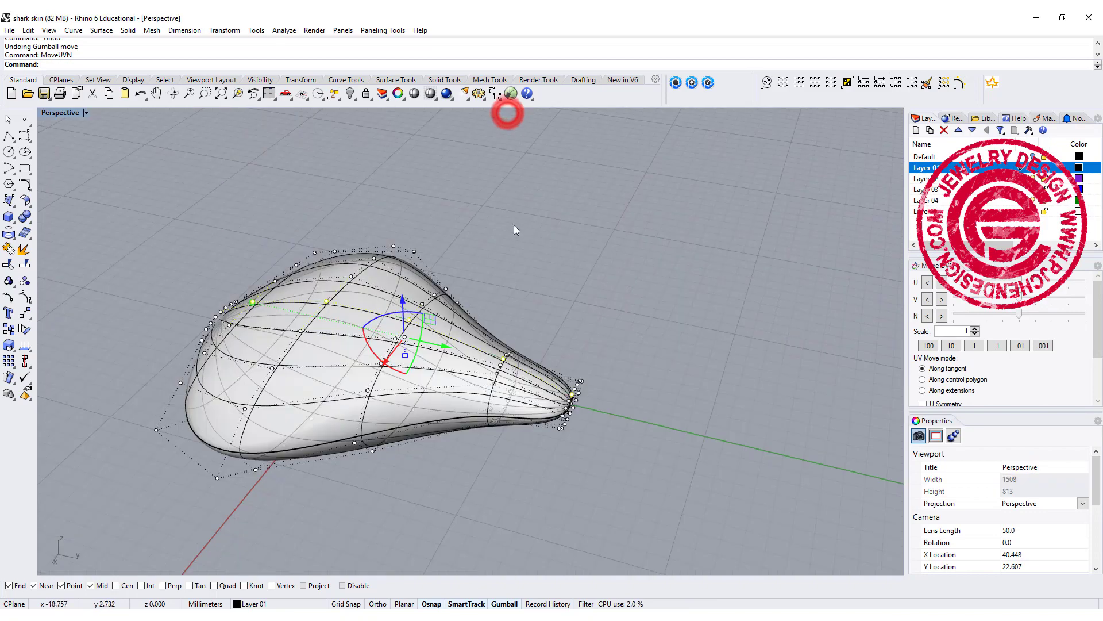
pyautogui.keyDown('shift'); pyautogui.moveTo(515, 249); pyautogui.dragTo(657, 239, button='right'); pyautogui.keyUp('shift')
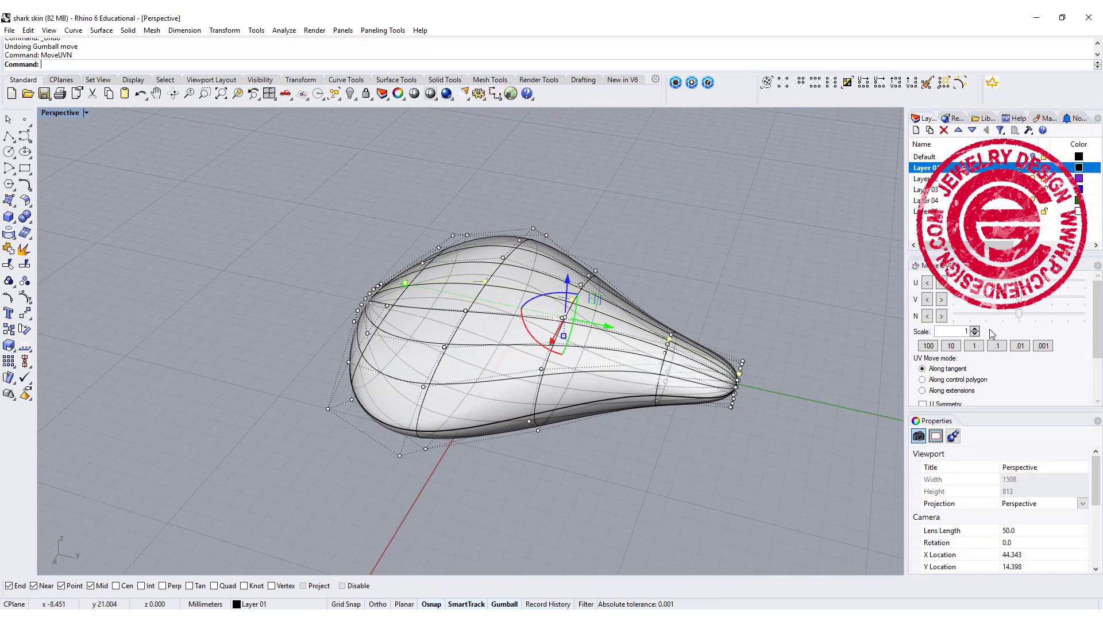
pyautogui.moveTo(1097, 290)
pyautogui.mouseDown()
pyautogui.moveTo(1097, 304)
pyautogui.moveTo(1094, 289)
pyautogui.mouseUp()
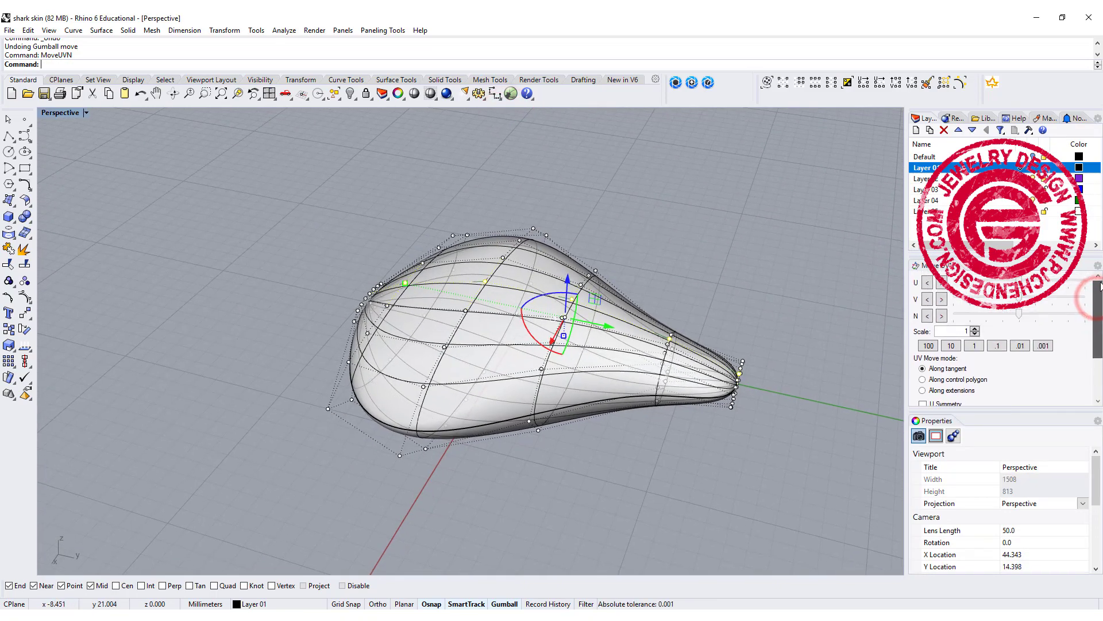
# - Try moving the selected column along the surface directions with MoveUVN, inspect the form, and undo the move
pyautogui.moveTo(1020, 283); pyautogui.dragTo(1081, 315)
pyautogui.click(727, 243)
pyautogui.moveTo(505, 345); pyautogui.dragTo(562, 245, button='right')
pyautogui.moveTo(728, 241); pyautogui.dragTo(656, 231, button='right')
pyautogui.click(369, 264)
pyautogui.hotkey('ctrl', 'z')
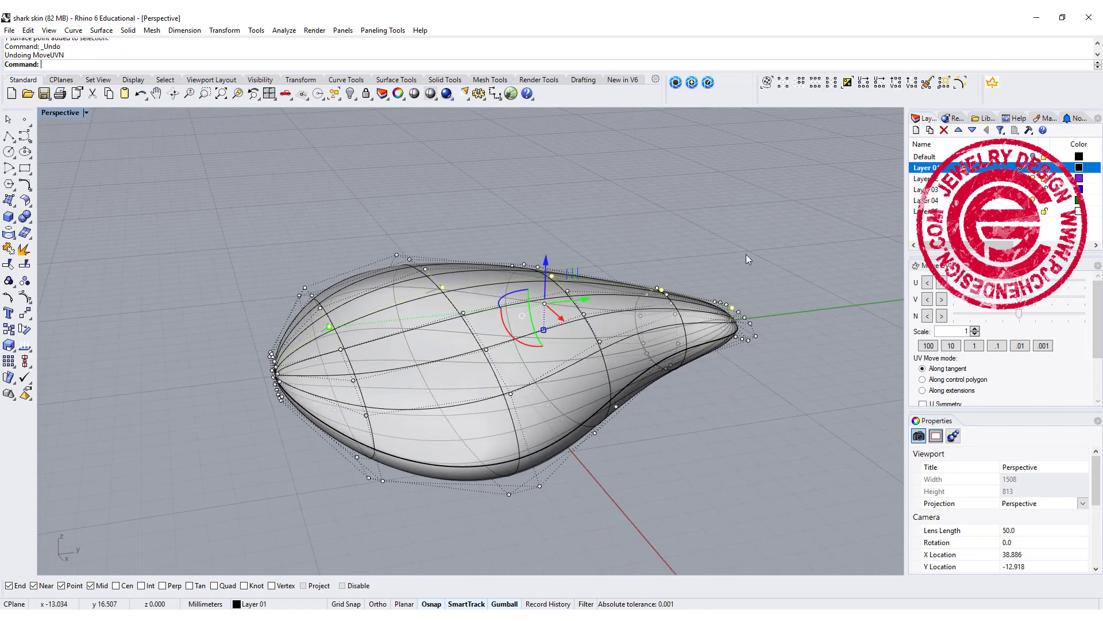
# - Move the selected central column outward along the surface normal (N) to form a raised ridge
pyautogui.moveTo(1022, 313); pyautogui.dragTo(1049, 316)
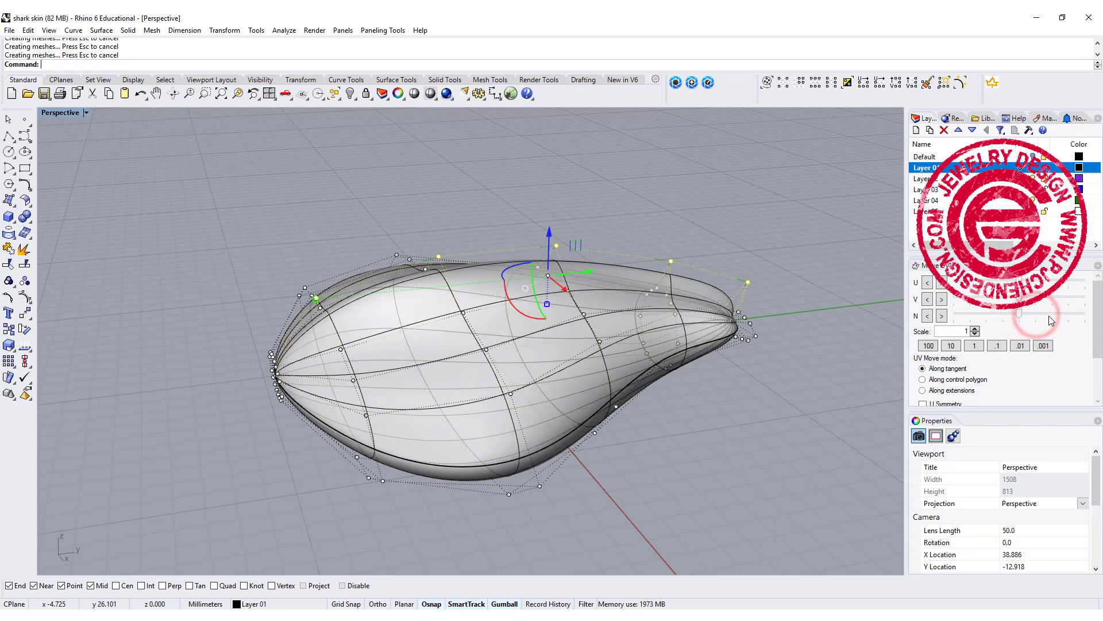
pyautogui.moveTo(733, 303); pyautogui.dragTo(820, 289, button='right')
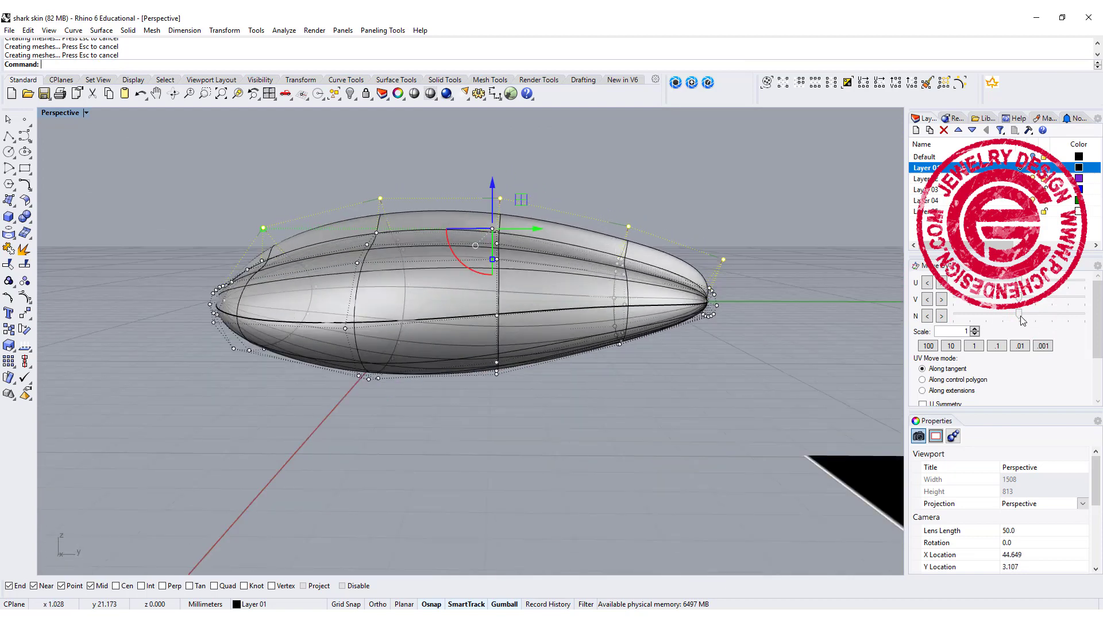
pyautogui.moveTo(1021, 316); pyautogui.dragTo(1042, 317)
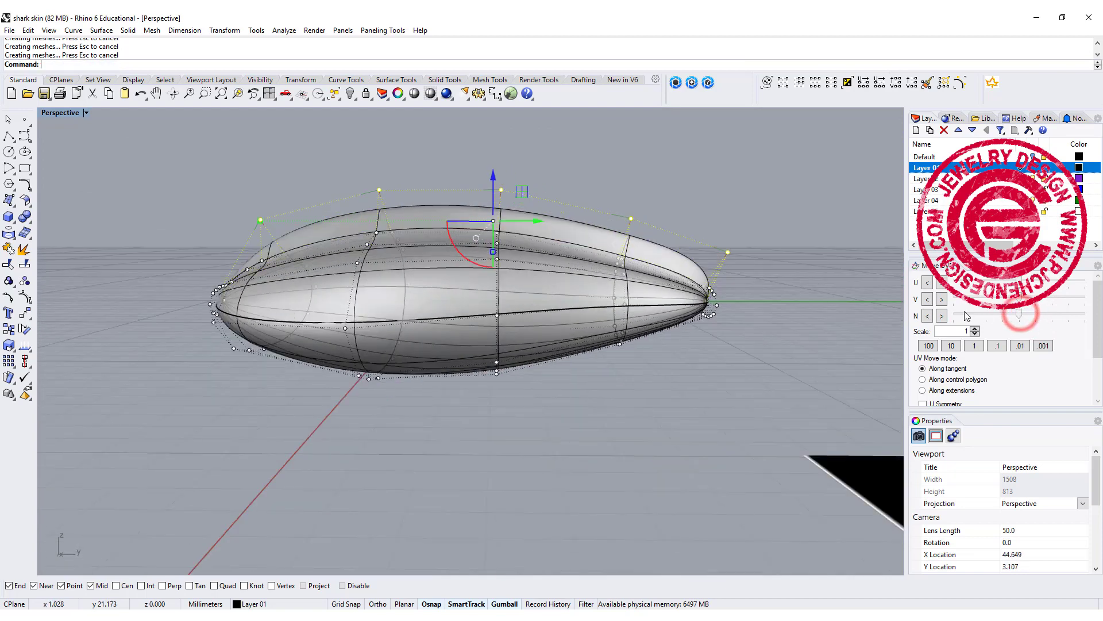
# - Move the ridge's control point nearest the tip slightly inward and down in the YZ plane
pyautogui.click(727, 252)
pyautogui.click(734, 200)
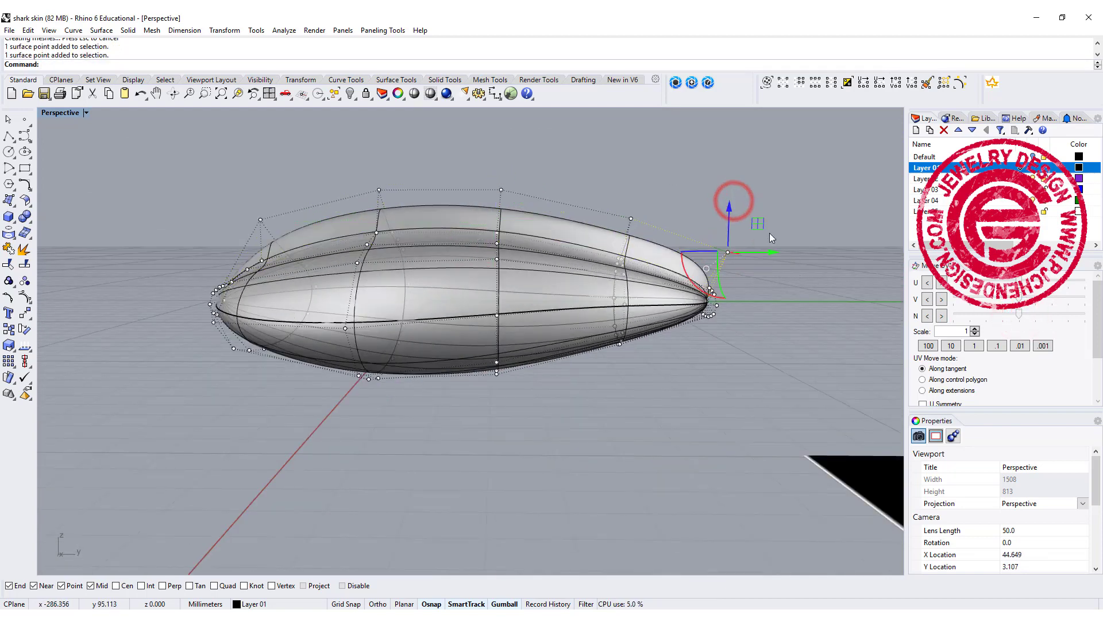
pyautogui.moveTo(759, 224); pyautogui.dragTo(736, 237)
# - Adjust the ridge's control point nearest the base in the YZ plane, and hide the control points to compare the shape with the reference picture
pyautogui.moveTo(191, 255); pyautogui.dragTo(568, 189, button='right')
pyautogui.scroll(3, 567, 185)
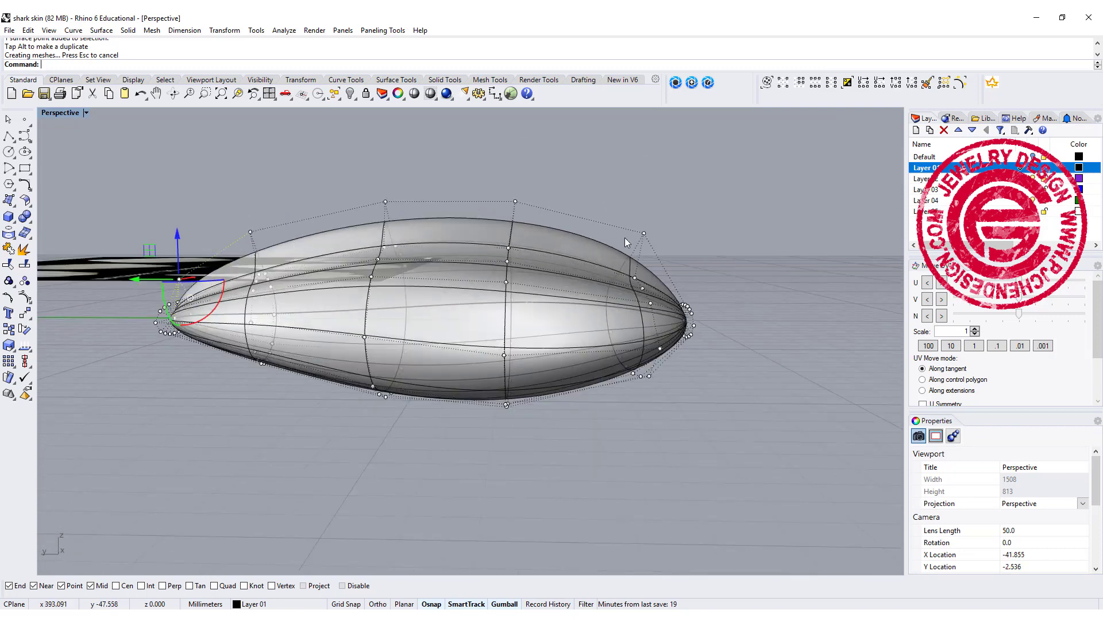
pyautogui.click(644, 233)
pyautogui.moveTo(615, 208); pyautogui.dragTo(647, 189)
pyautogui.moveTo(705, 224); pyautogui.dragTo(724, 331, button='right')
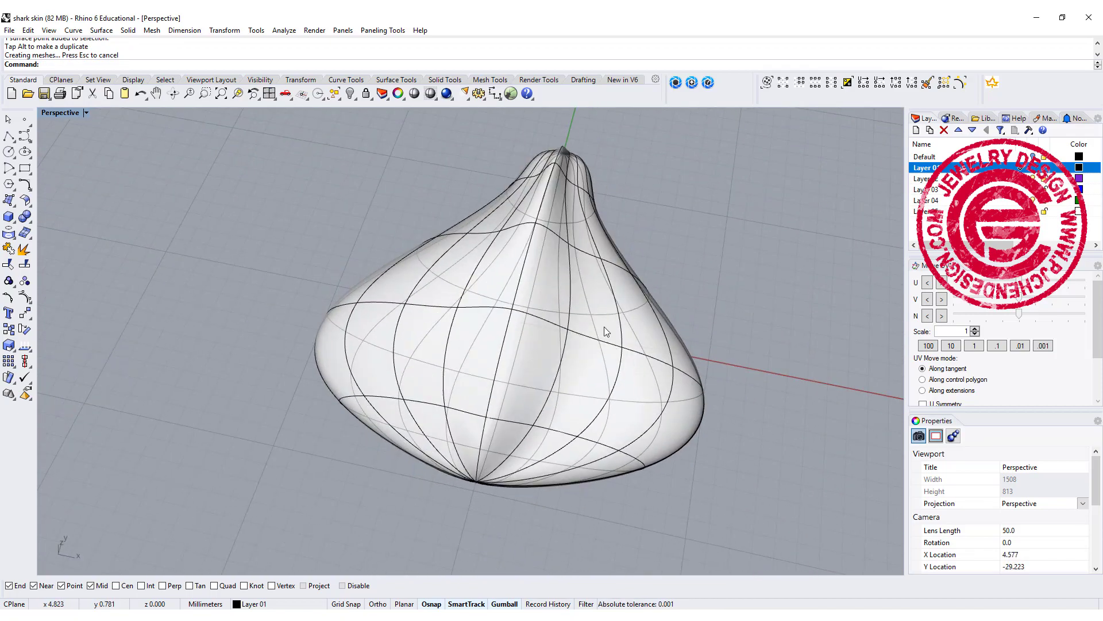
pyautogui.scroll(4, 604, 326)
pyautogui.keyDown('shift'); pyautogui.moveTo(605, 326); pyautogui.dragTo(529, 301, button='right'); pyautogui.keyUp('shift')
pyautogui.scroll(-10, 517, 296)
pyautogui.keyDown('shift'); pyautogui.moveTo(632, 290); pyautogui.dragTo(492, 385, button='right'); pyautogui.keyUp('shift')
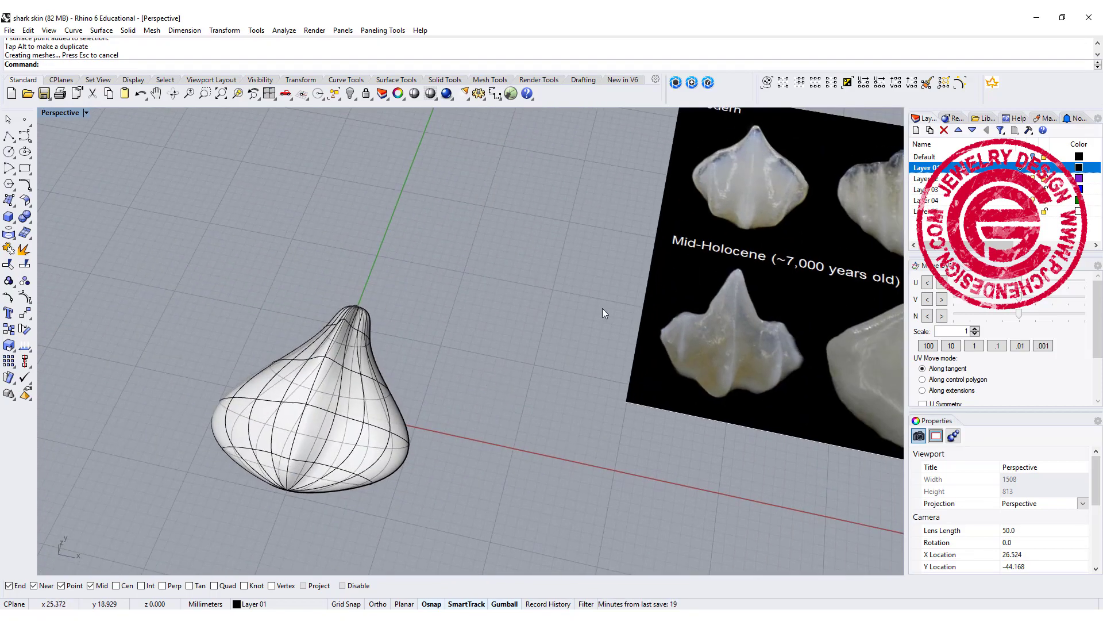
# - Try raising a column of control points beside the central ridge in Z to form a side ridge, and undo the move
pyautogui.scroll(6, 602, 308)
pyautogui.scroll(2, 658, 247)
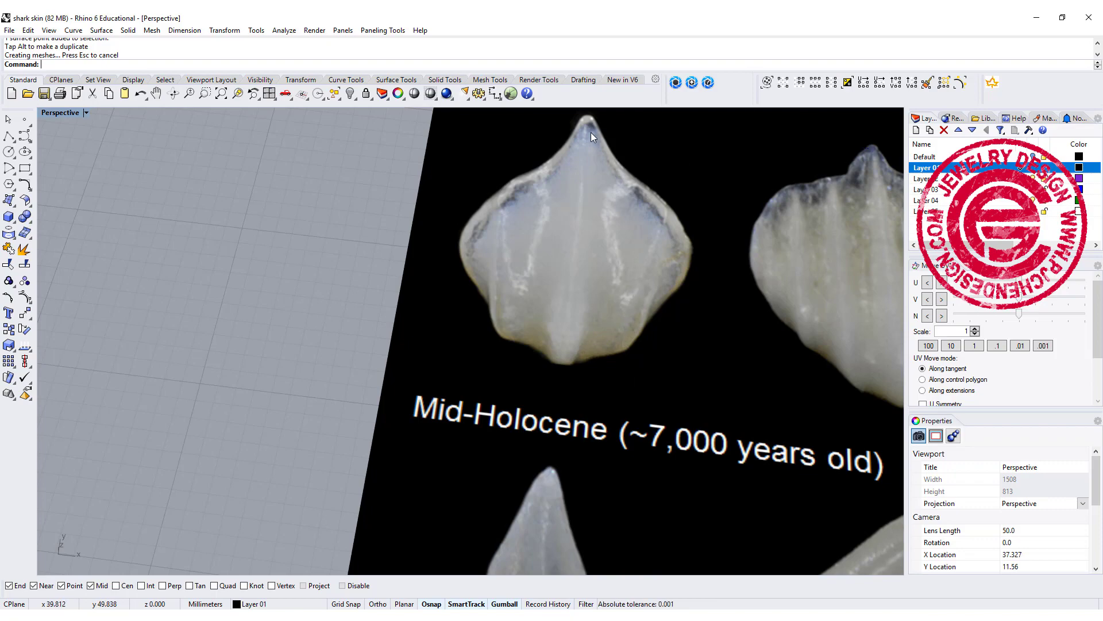
pyautogui.scroll(-7, 274, 451)
pyautogui.moveTo(258, 451)
pyautogui.keyDown('shift'); pyautogui.mouseDown(button='right')
pyautogui.moveTo(436, 240)
pyautogui.moveTo(254, 446)
pyautogui.mouseUp(button='right'); pyautogui.keyUp('shift')
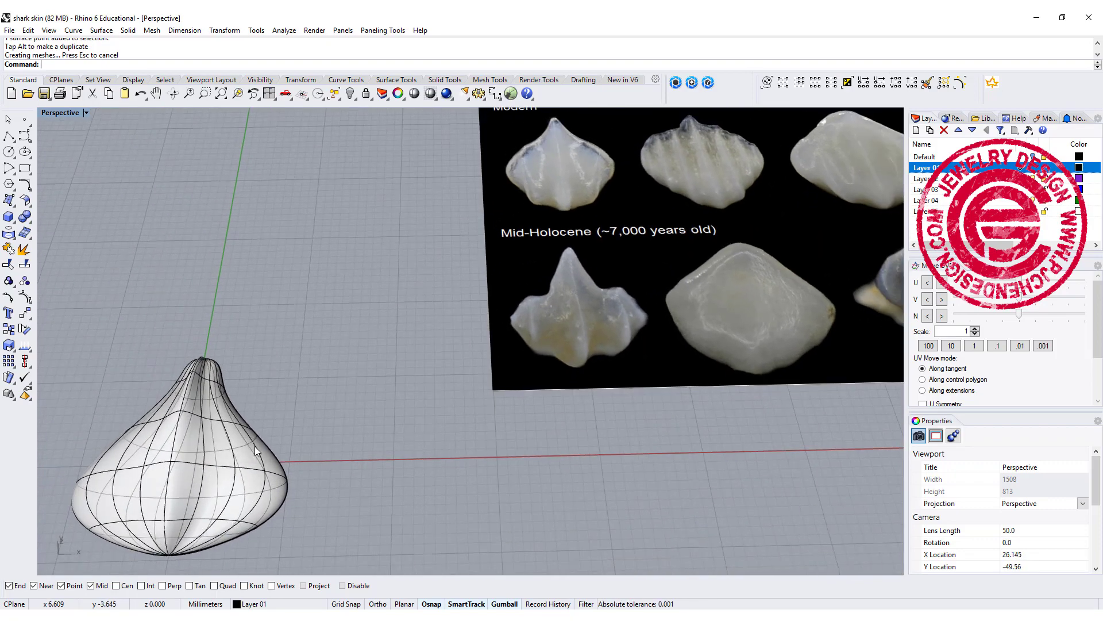
pyautogui.click(238, 472)
pyautogui.scroll(5, 235, 474)
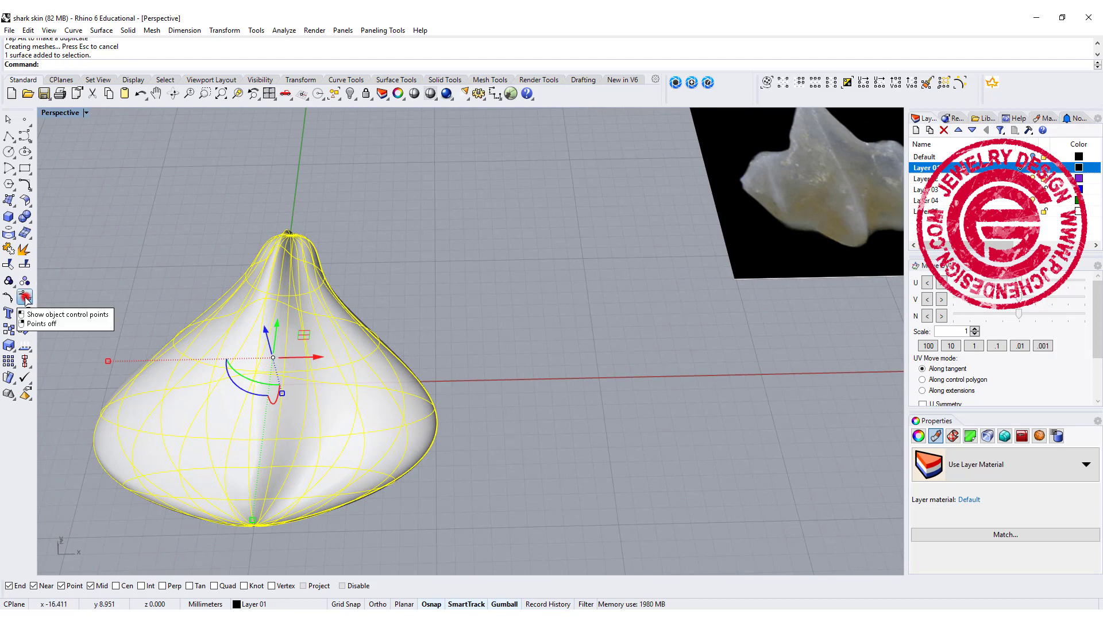
pyautogui.click(24, 298)
pyautogui.click(367, 383)
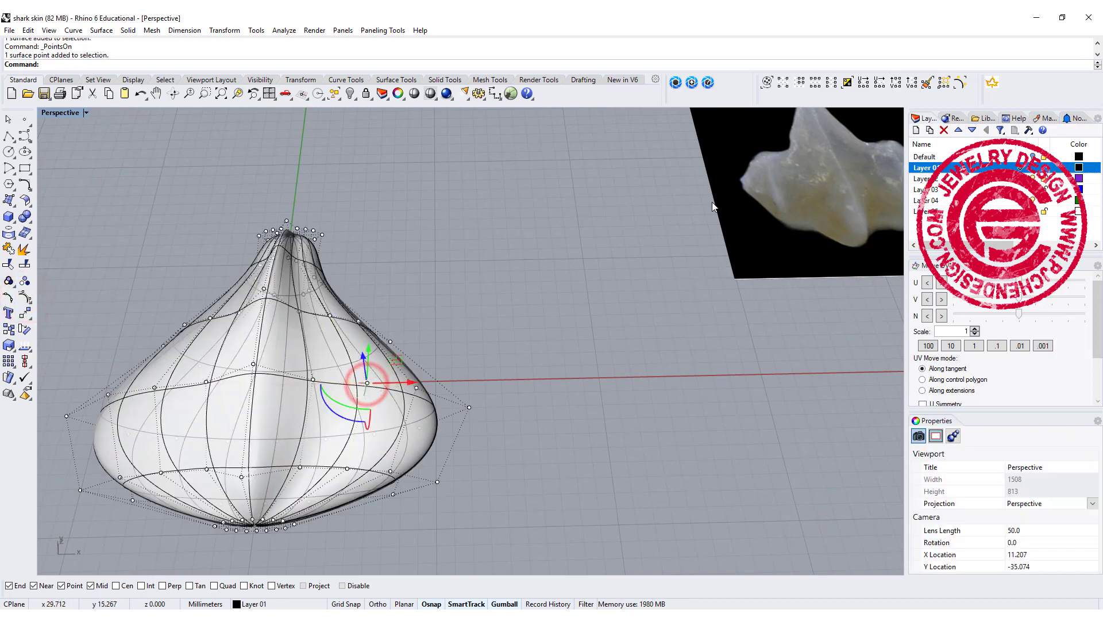
pyautogui.click(834, 85)
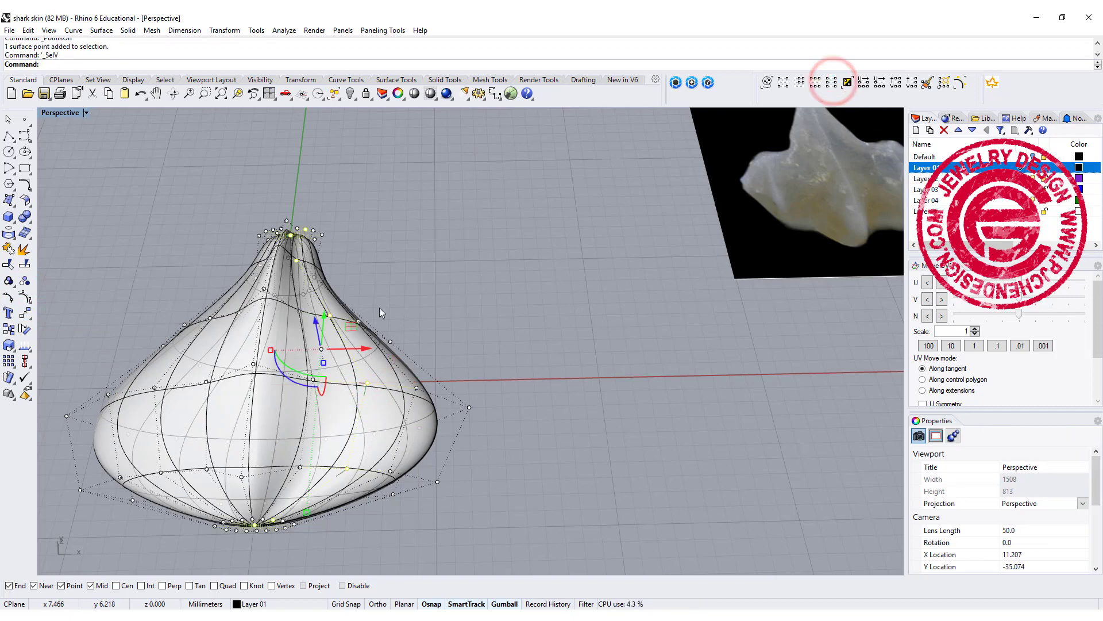
pyautogui.moveTo(321, 319); pyautogui.dragTo(325, 282)
pyautogui.click(457, 304)
pyautogui.moveTo(458, 305)
pyautogui.mouseDown(button='right')
pyautogui.moveTo(483, 313)
pyautogui.moveTo(466, 290)
pyautogui.mouseUp(button='right')
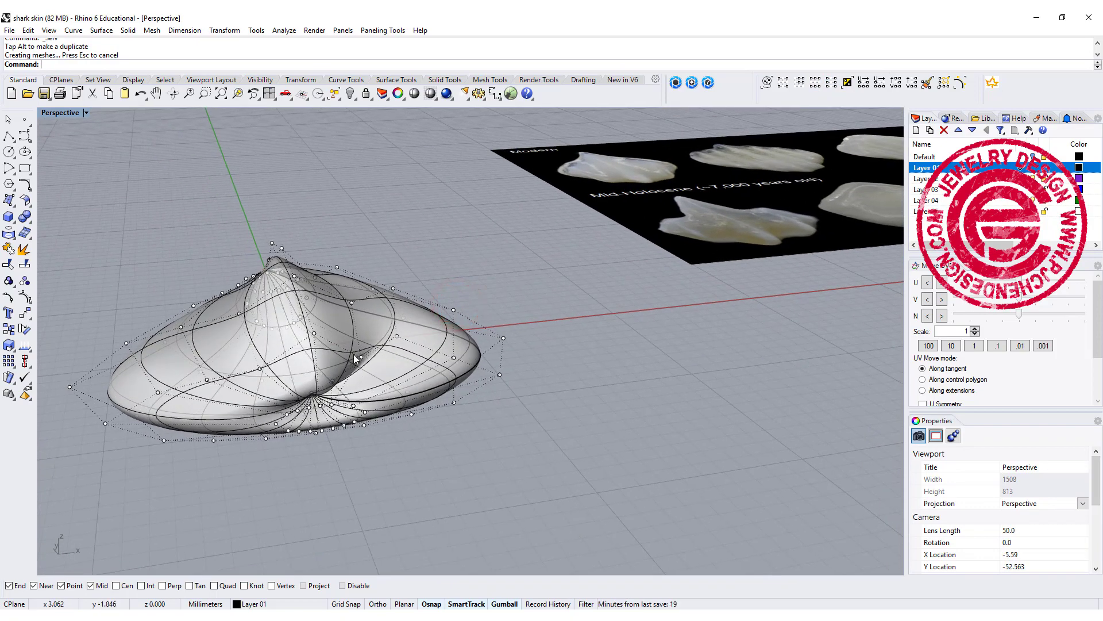
pyautogui.hotkey('ctrl', 'z')
pyautogui.moveTo(567, 283); pyautogui.dragTo(518, 362, button='right')
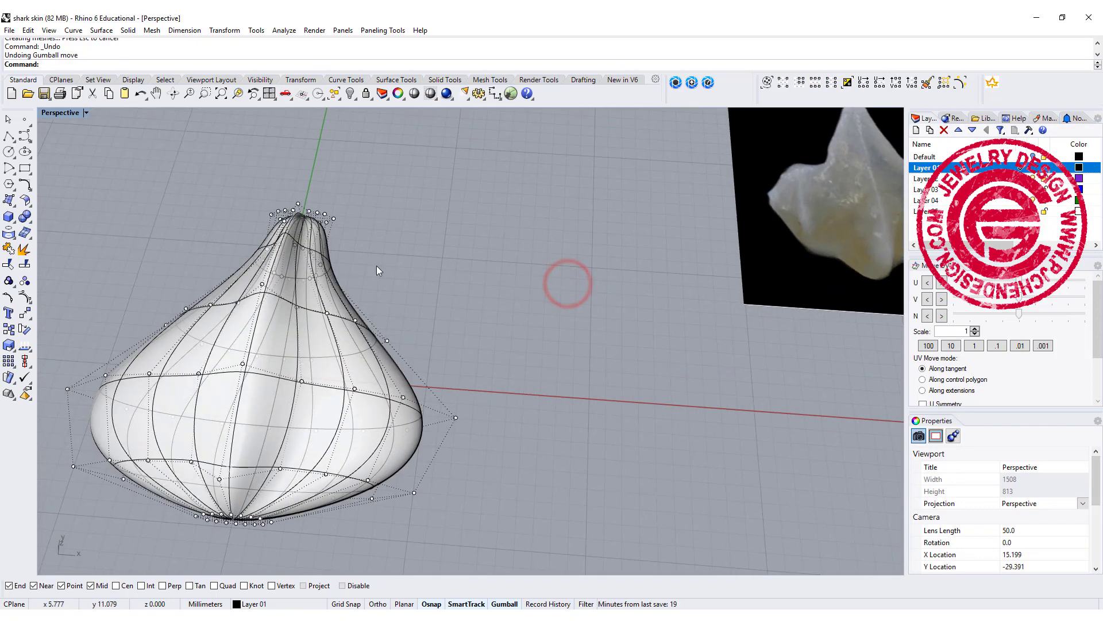
pyautogui.click(322, 458)
pyautogui.hotkey('ctrl', 'z')
# - Hide the control points and examine the scale's overall form from several angles
pyautogui.moveTo(515, 306); pyautogui.dragTo(460, 311, button='right')
pyautogui.press('Escape')
pyautogui.scroll(5, 460, 312)
pyautogui.click(438, 360)
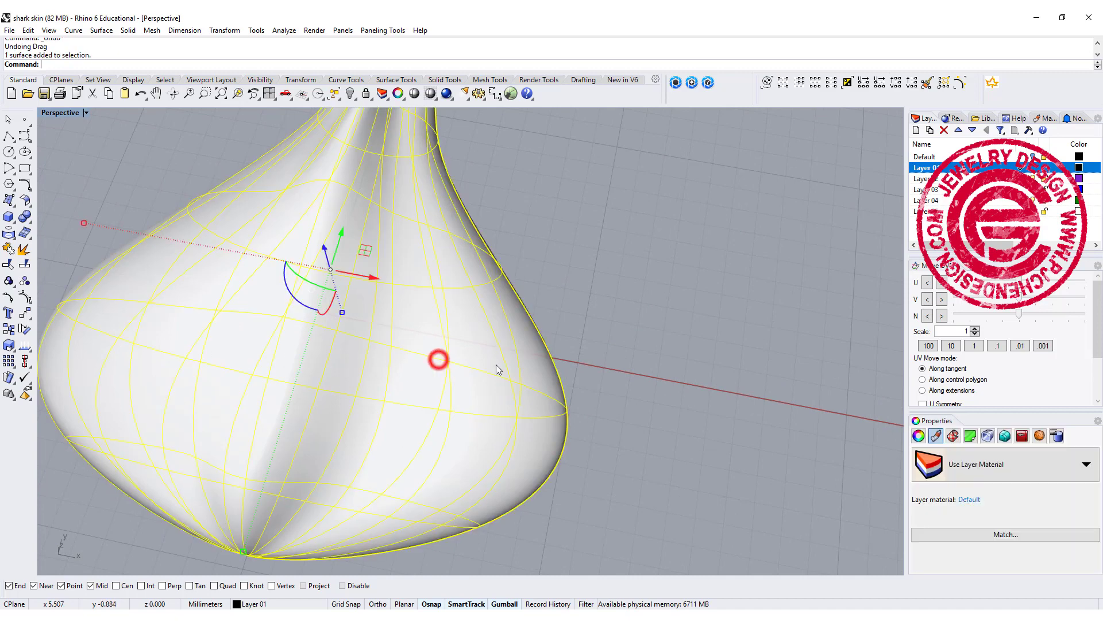
pyautogui.scroll(-4, 432, 388)
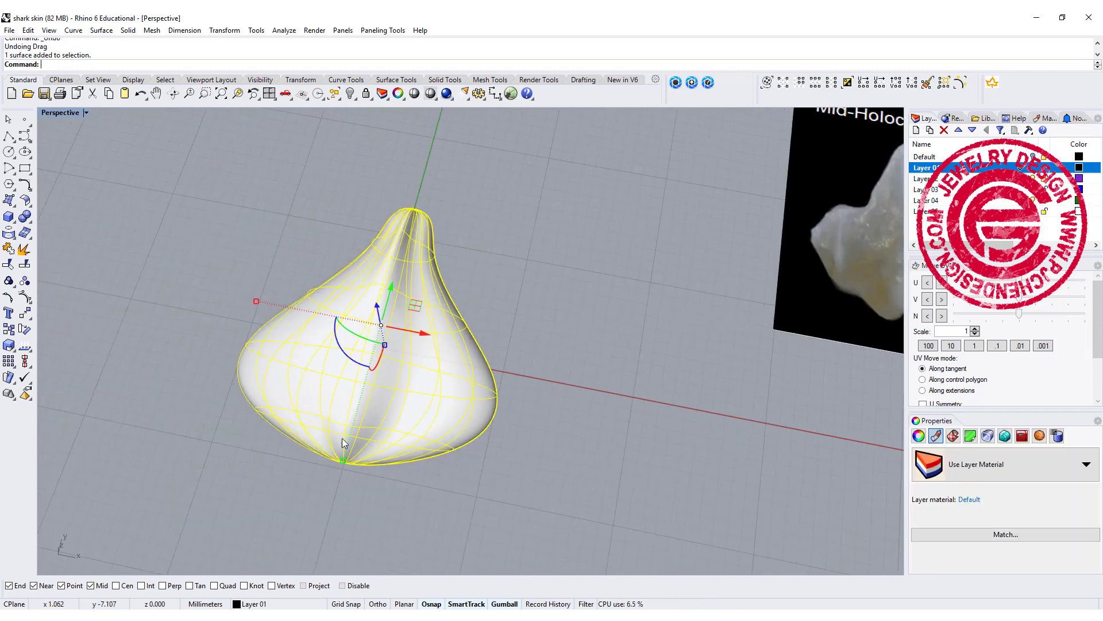
pyautogui.moveTo(419, 280); pyautogui.dragTo(543, 321, button='right')
pyautogui.click(543, 361)
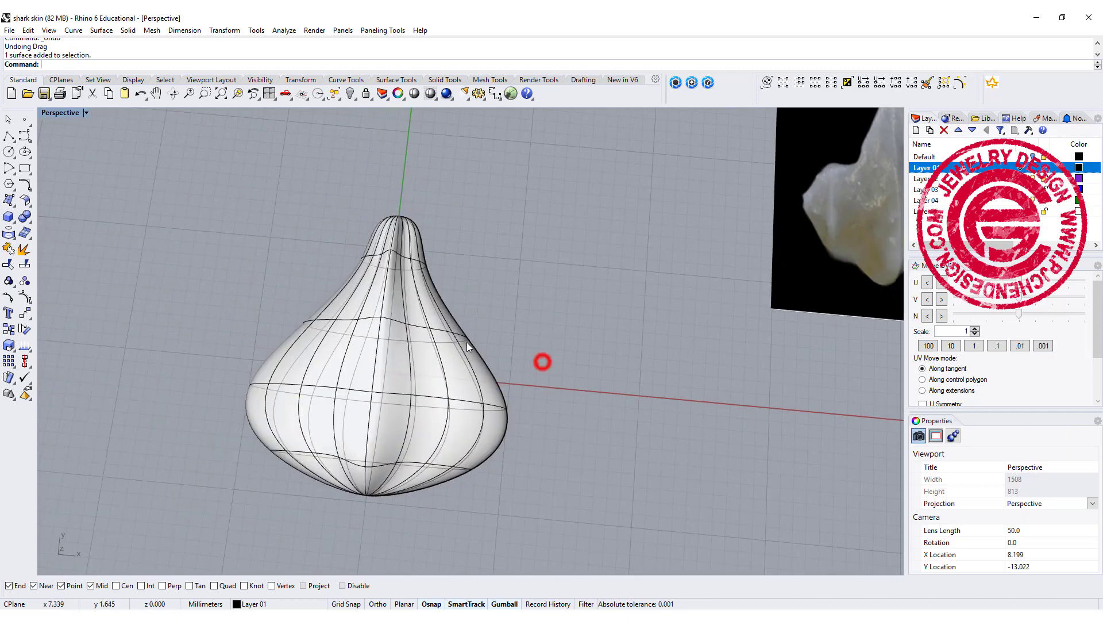
pyautogui.moveTo(463, 355); pyautogui.dragTo(539, 243, button='right')
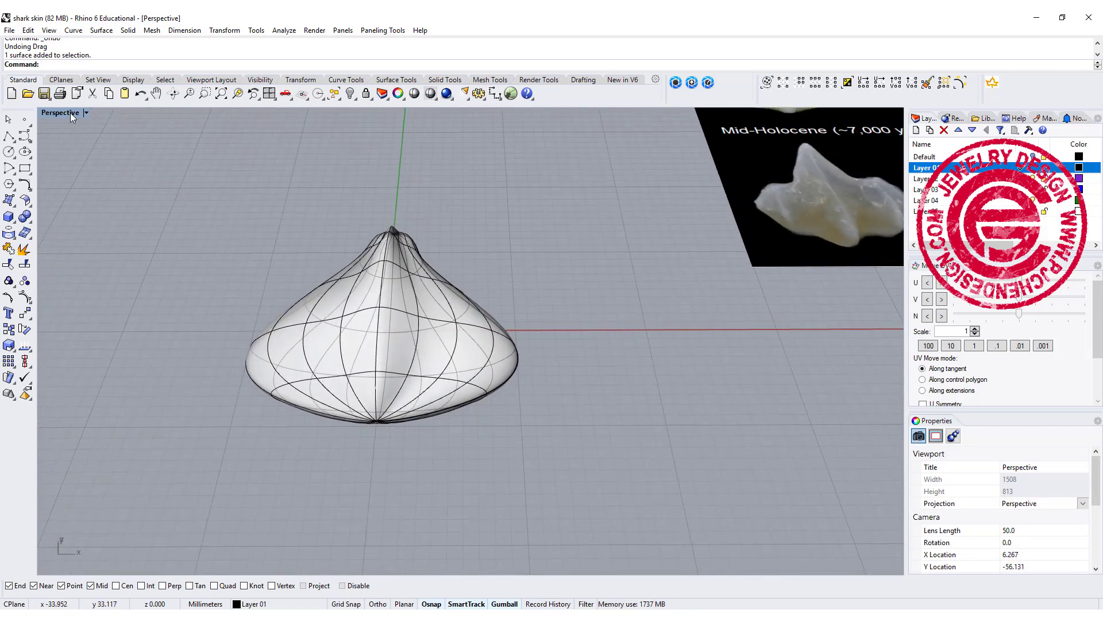
# - Apply CageEdit to the scale with a World bounding box, 16 × 8 × 4 points at degree 3, and the Global region
pyautogui.write('CageEdit')
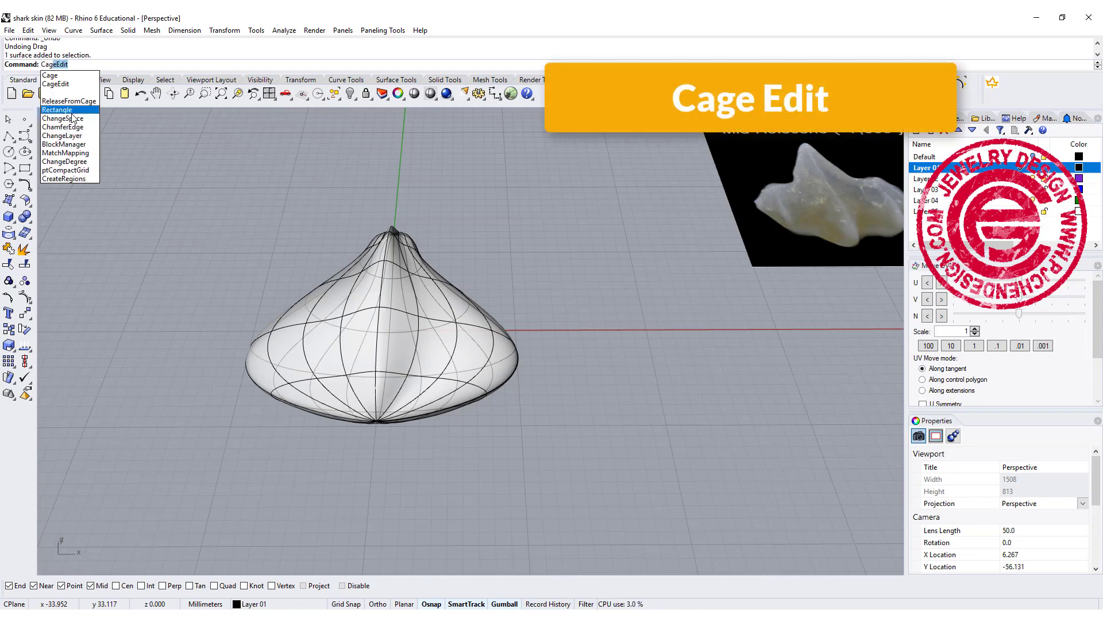
pyautogui.press('Return')
pyautogui.click(439, 315)
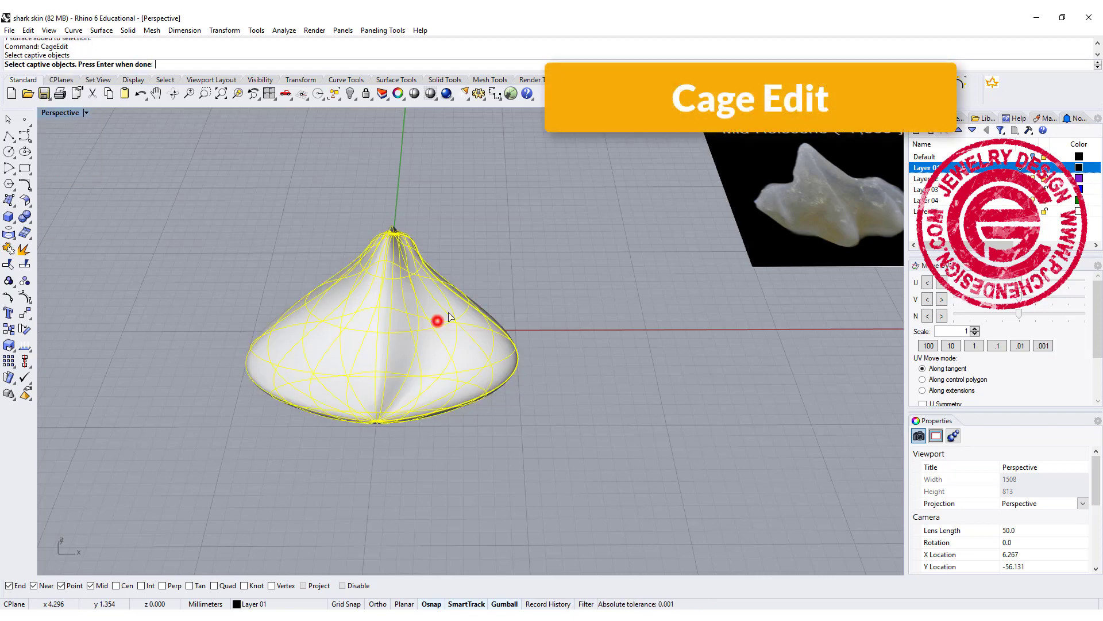
pyautogui.moveTo(439, 319); pyautogui.dragTo(517, 315, button='right')
pyautogui.rightClick(517, 314)
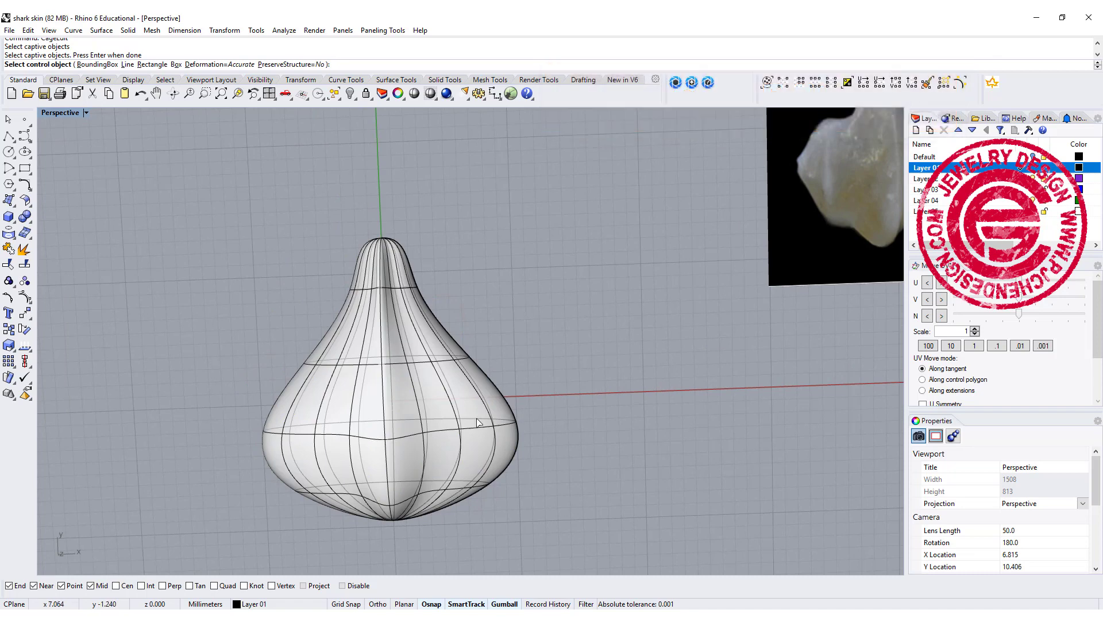
pyautogui.click(98, 64)
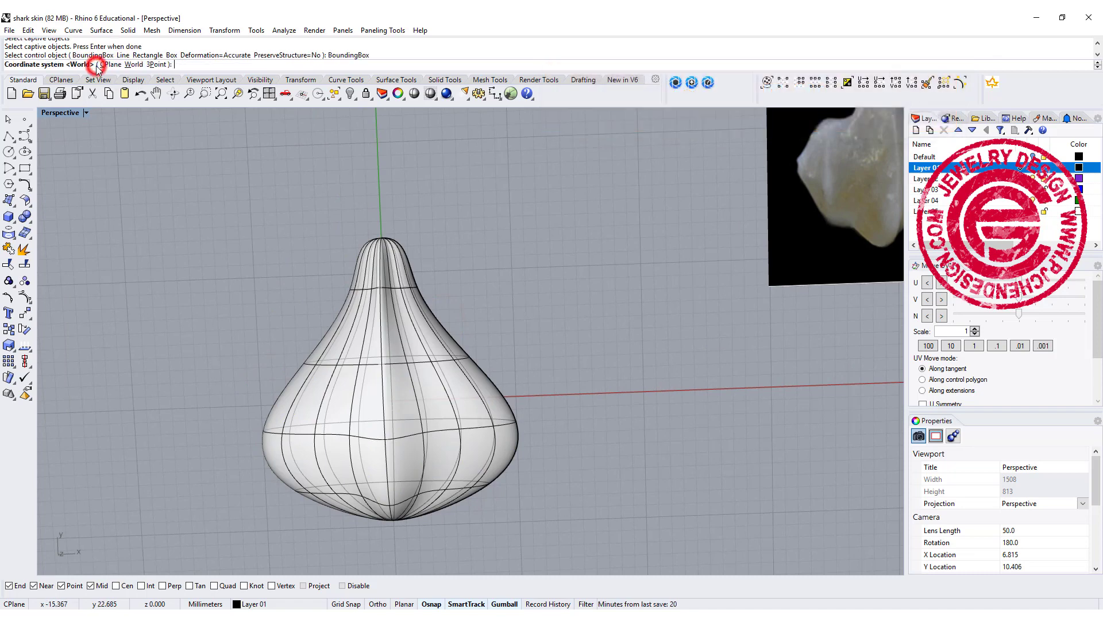
pyautogui.rightClick(185, 236)
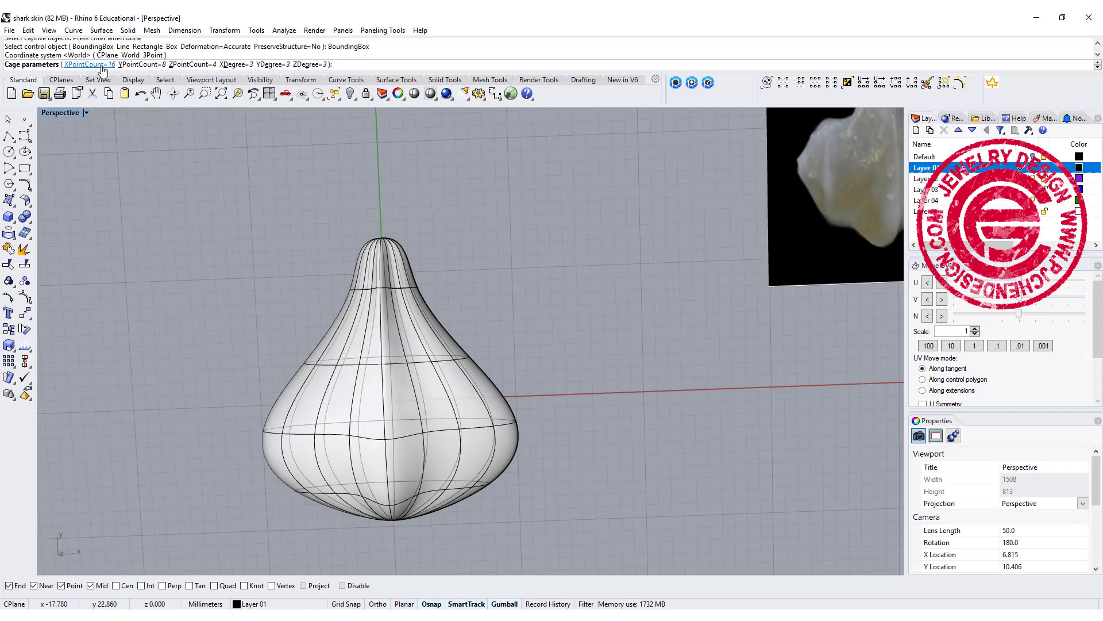
pyautogui.click(141, 64)
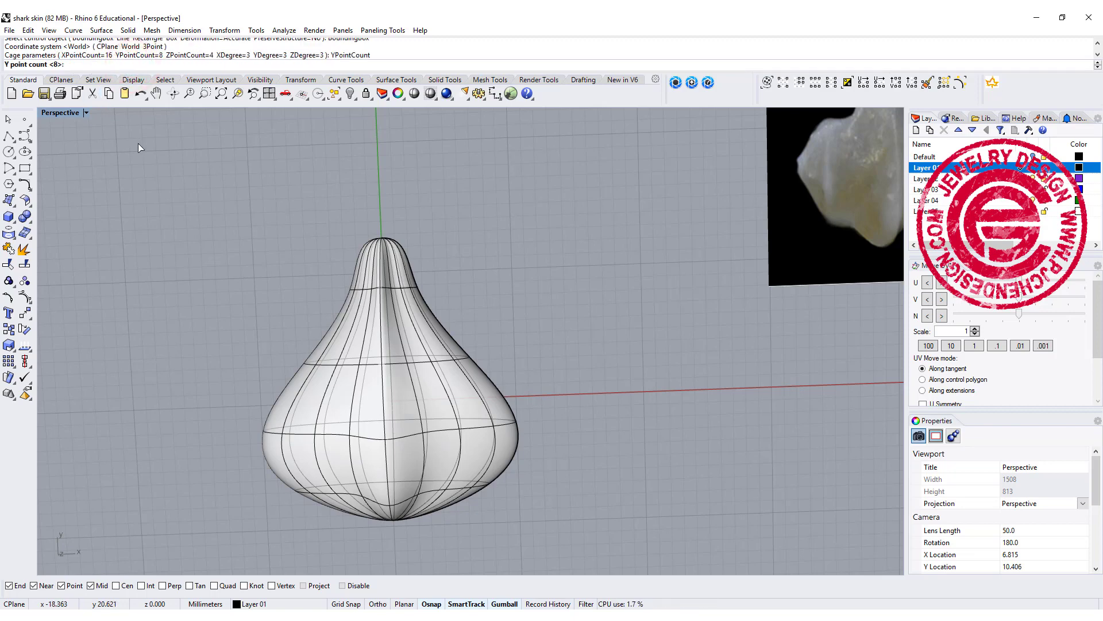
pyautogui.press('Return')
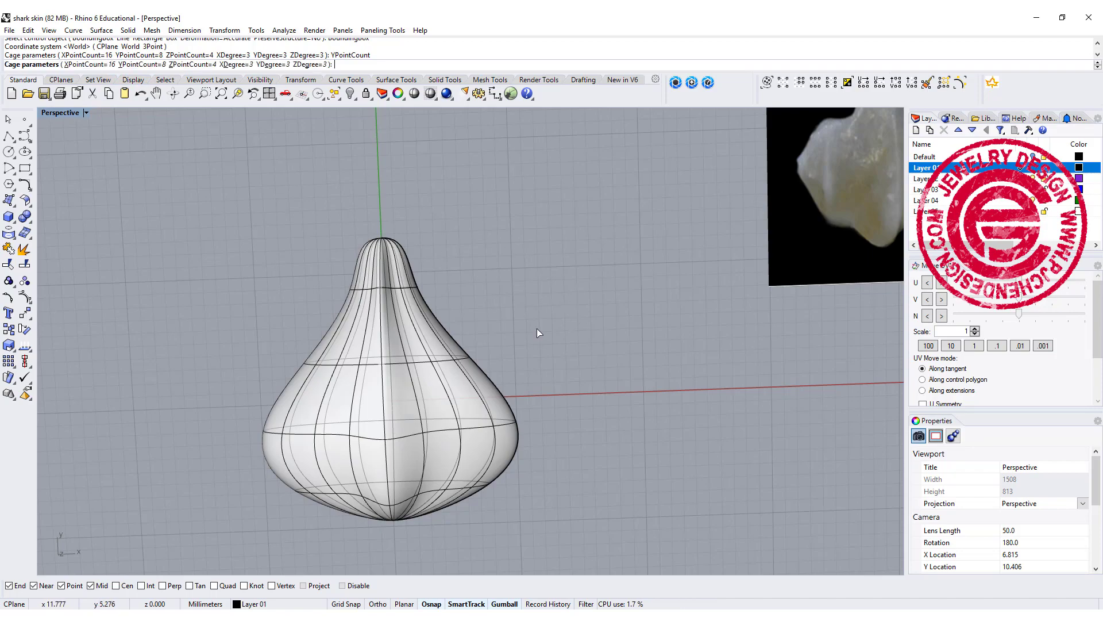
pyautogui.press('Return')
pyautogui.press('Return')
pyautogui.moveTo(570, 391)
pyautogui.mouseDown(button='right')
pyautogui.moveTo(580, 355)
pyautogui.moveTo(556, 364)
pyautogui.moveTo(568, 374)
pyautogui.mouseUp(button='right')
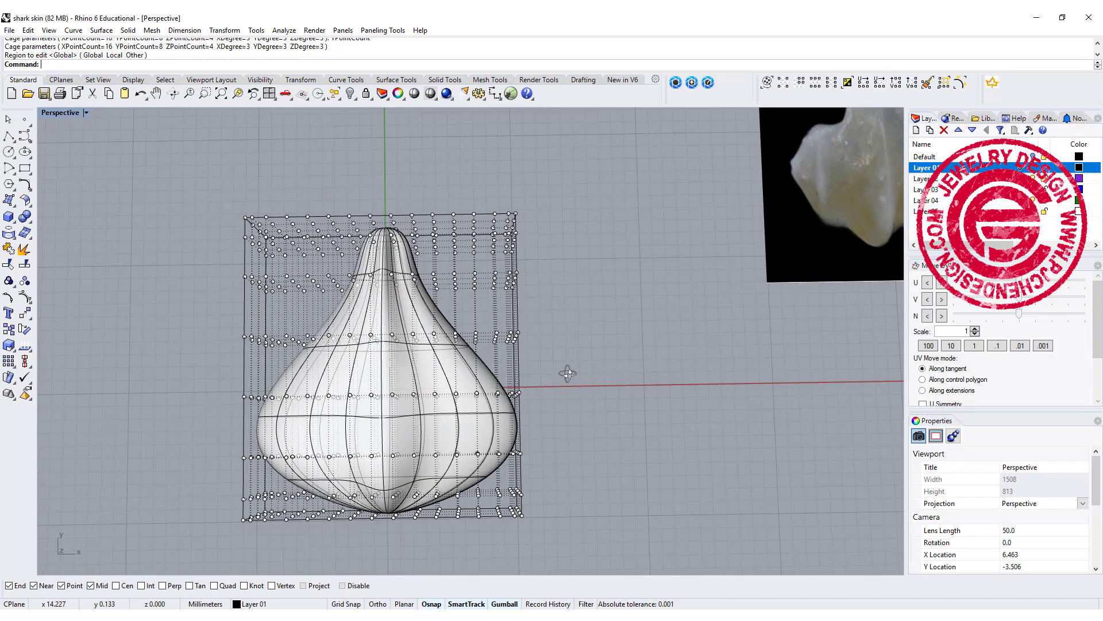
# - Select a matching column of cage points on each side of the centre line, keeping only the points in the upper two layers
pyautogui.doubleClick(60, 114)
pyautogui.doubleClick(52, 119)
pyautogui.scroll(-5, 491, 231)
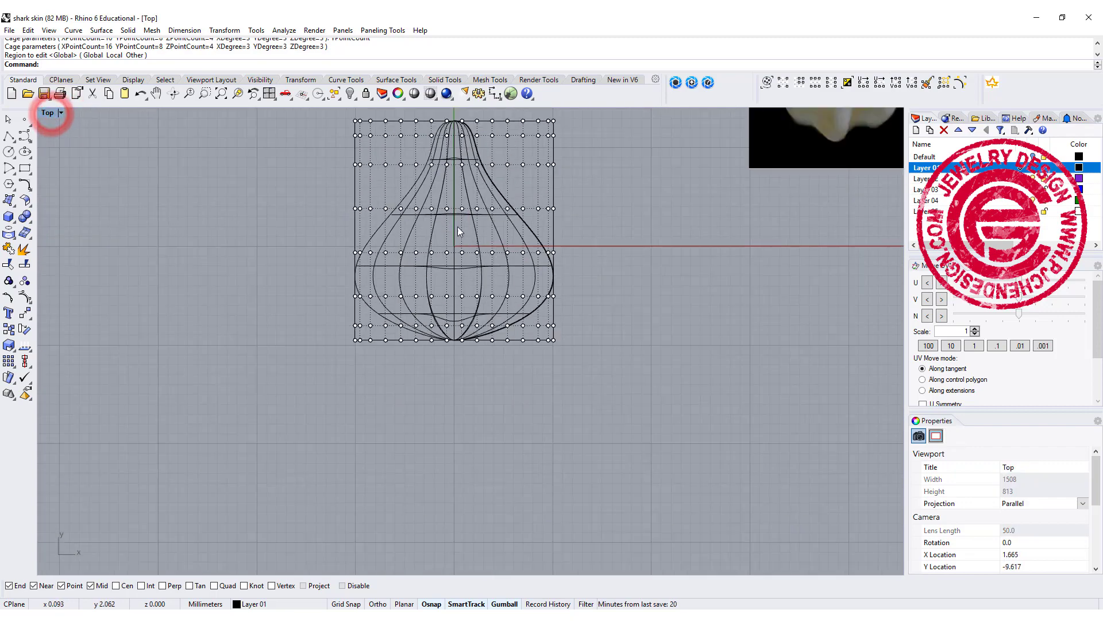
pyautogui.scroll(6, 503, 216)
pyautogui.scroll(-4, 502, 216)
pyautogui.moveTo(503, 216); pyautogui.dragTo(493, 244, button='right')
pyautogui.moveTo(483, 147); pyautogui.dragTo(492, 387)
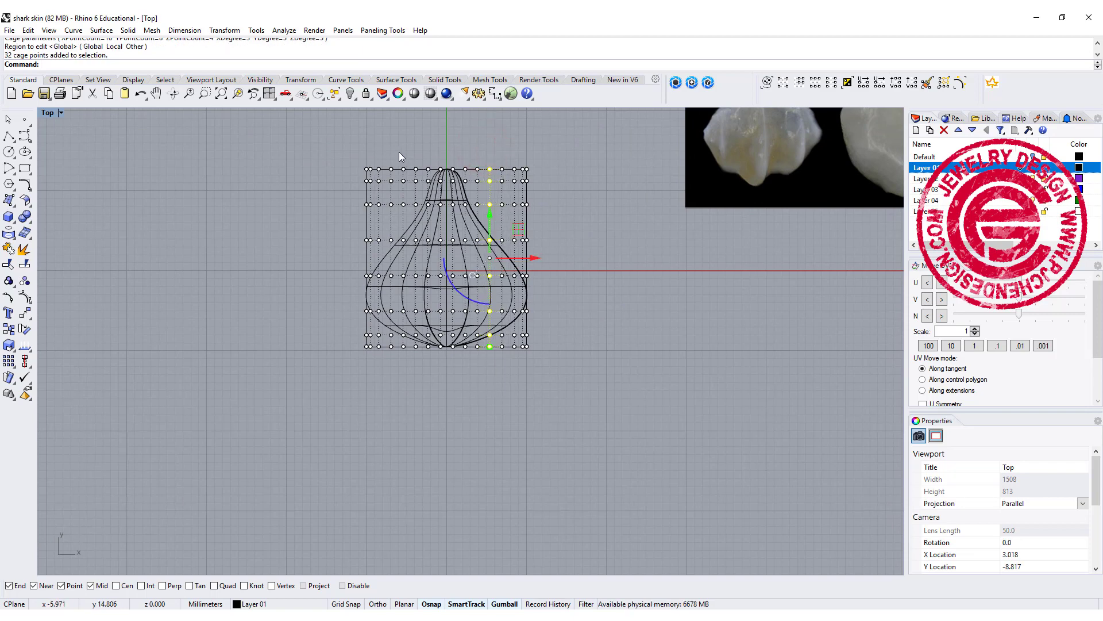
pyautogui.keyDown('shift'); pyautogui.moveTo(399, 151); pyautogui.dragTo(410, 371); pyautogui.keyUp('shift')
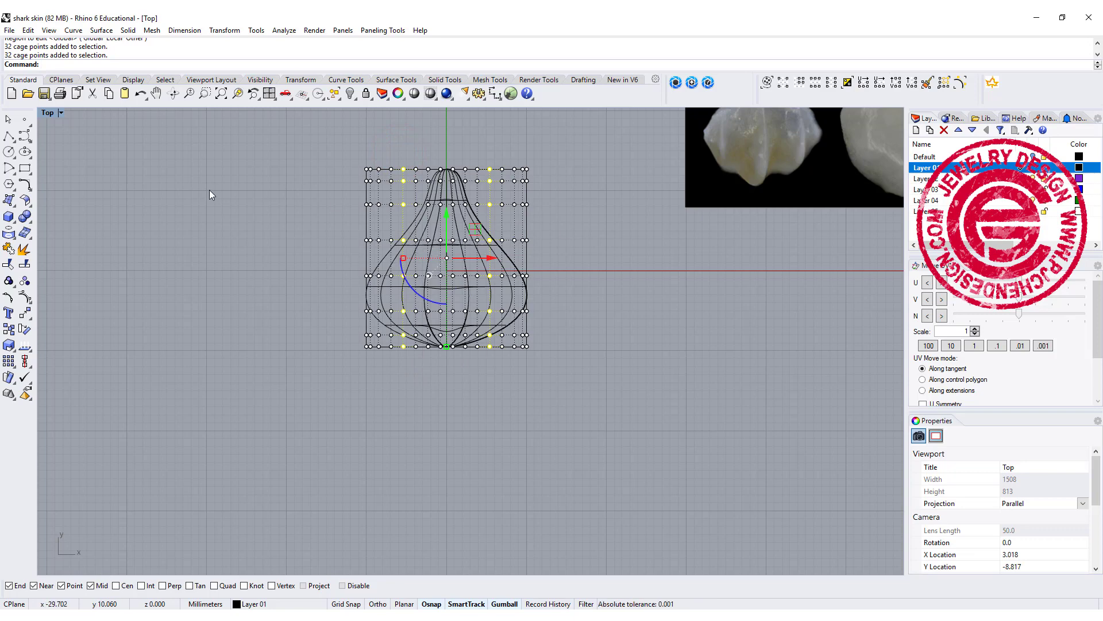
pyautogui.doubleClick(47, 114)
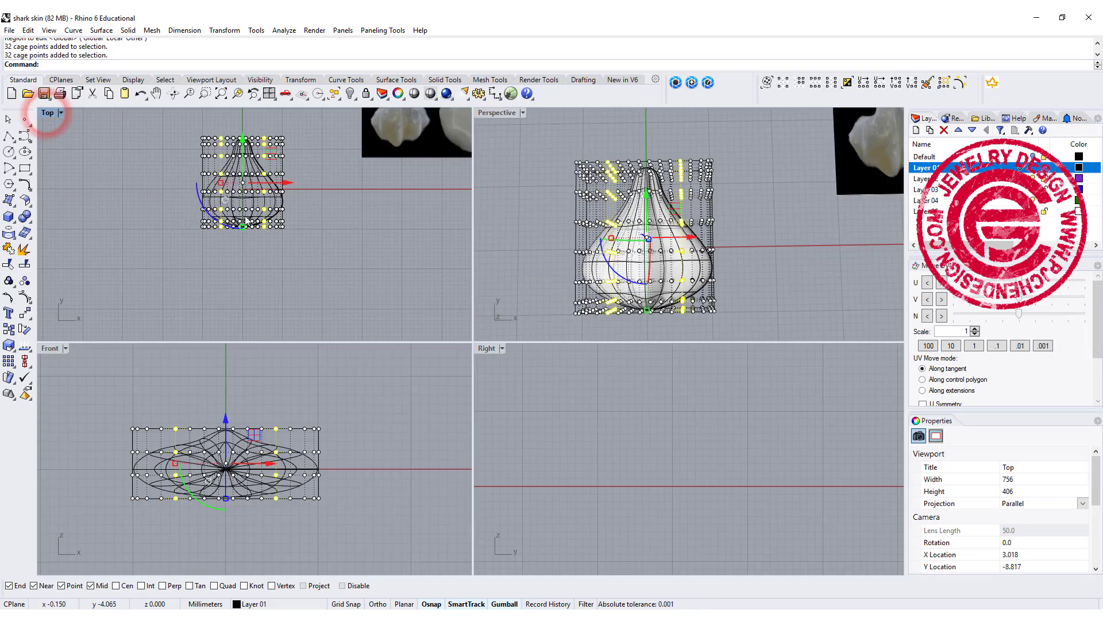
pyautogui.moveTo(376, 524); pyautogui.dragTo(35, 473)
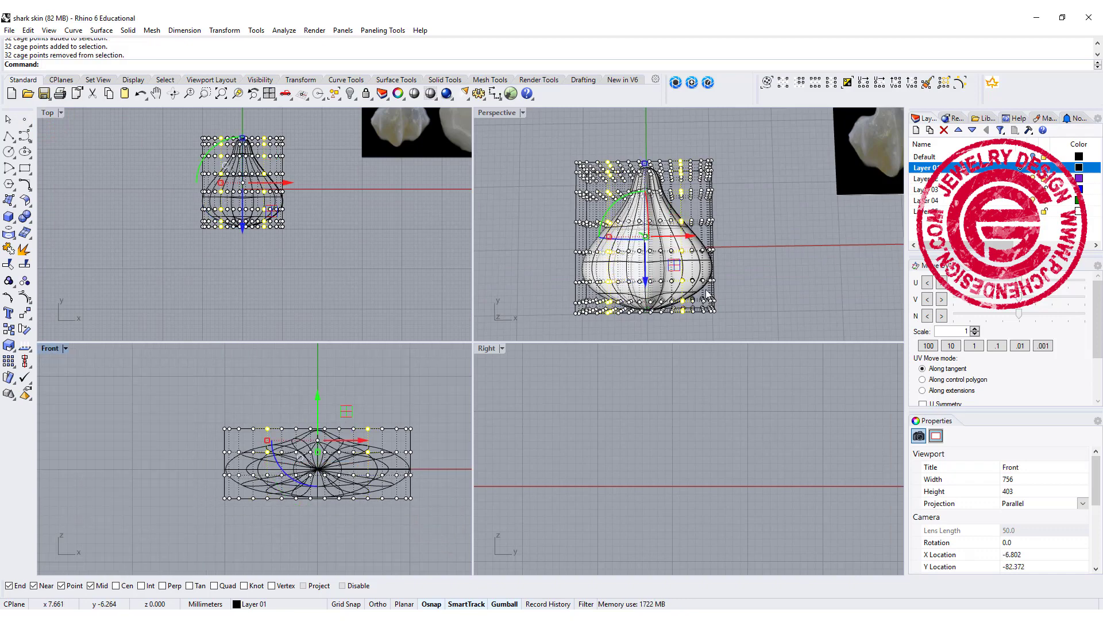
# - Raise the selected cage points in Z to form two side ridges, and delete the cage
pyautogui.moveTo(707, 294)
pyautogui.mouseDown(button='right')
pyautogui.moveTo(692, 297)
pyautogui.moveTo(702, 303)
pyautogui.mouseUp(button='right')
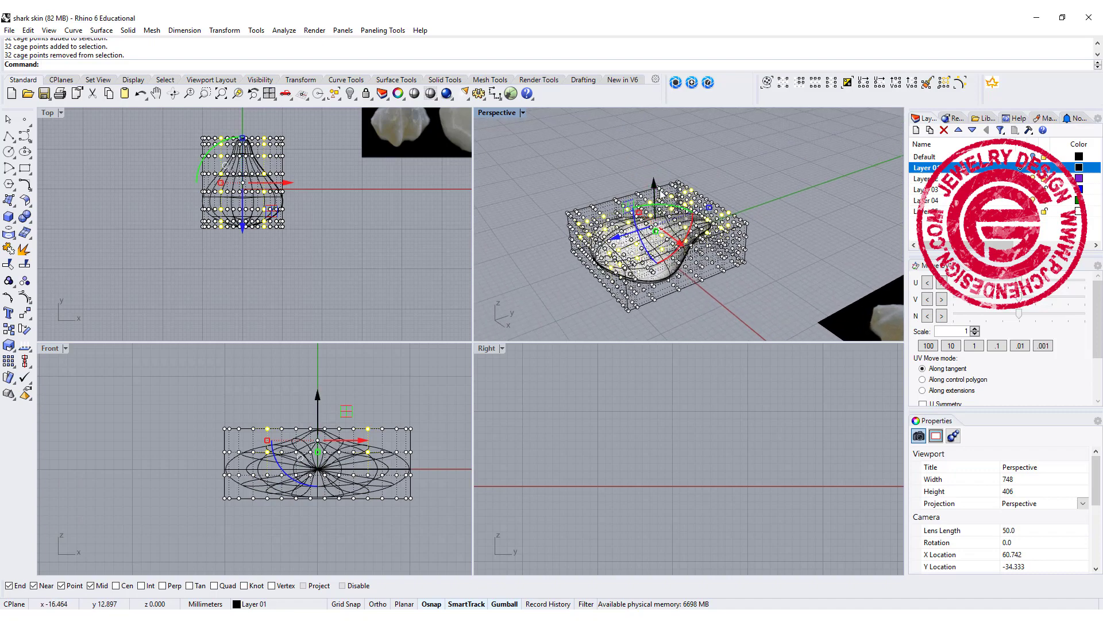
pyautogui.moveTo(656, 185); pyautogui.dragTo(654, 174)
pyautogui.moveTo(638, 201); pyautogui.dragTo(708, 333, button='right')
pyautogui.moveTo(322, 231); pyautogui.dragTo(312, 261, button='right')
pyautogui.press('Escape')
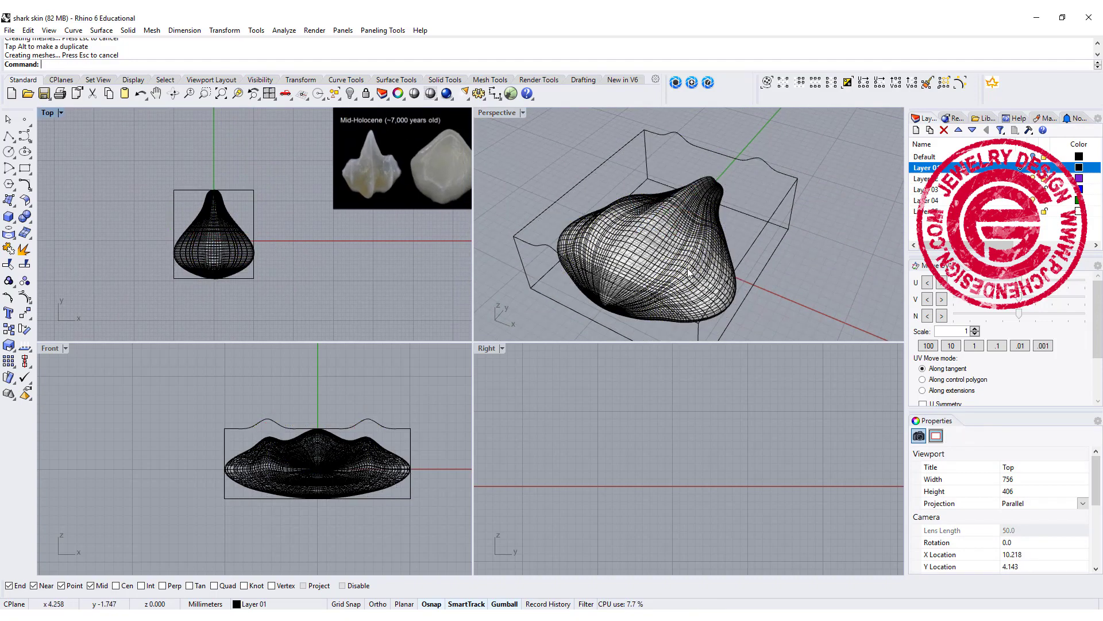
pyautogui.click(690, 143)
pyautogui.press('Delete')
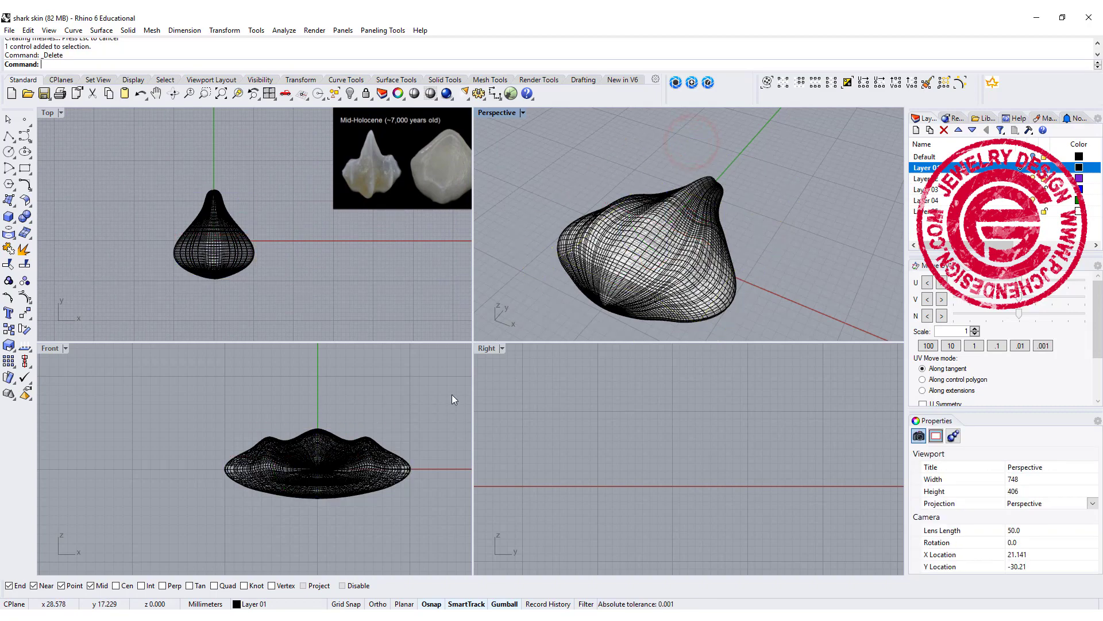
# - Scale the whole surface down slightly in Z to make the scale flatter
pyautogui.scroll(3, 334, 452)
pyautogui.click(254, 476)
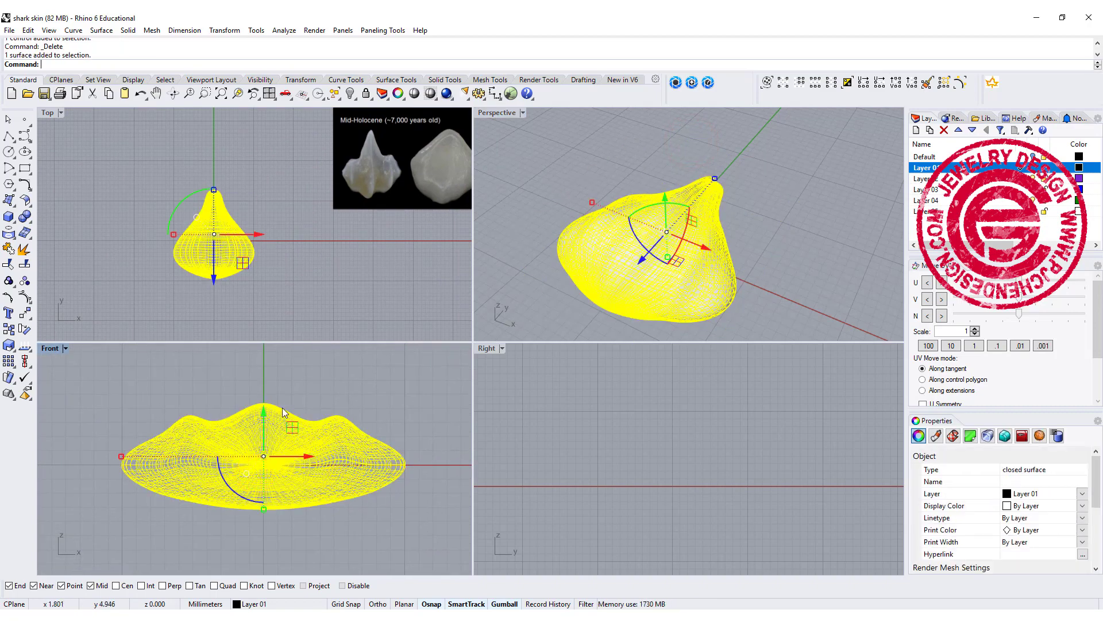
pyautogui.moveTo(263, 507); pyautogui.dragTo(264, 495)
pyautogui.click(377, 393)
pyautogui.moveTo(654, 186); pyautogui.dragTo(631, 219, button='right')
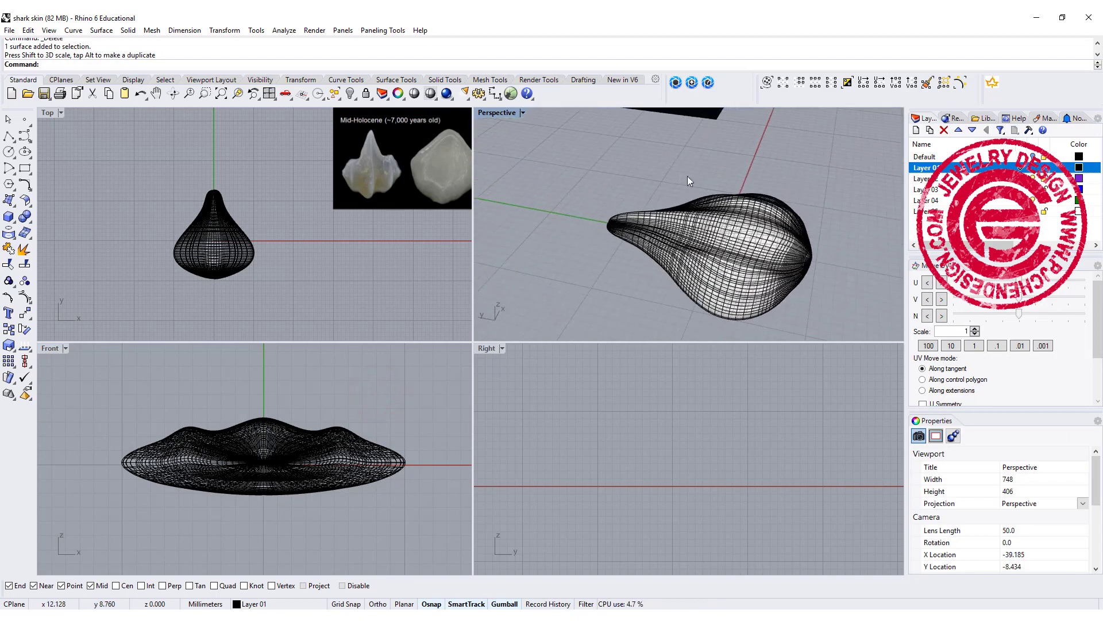
# - Turn on the control points of the scale surface and bring the reference picture's first modern scale into close view
pyautogui.moveTo(689, 181); pyautogui.dragTo(815, 185, button='right')
pyautogui.scroll(5, 818, 184)
pyautogui.scroll(-3, 532, 266)
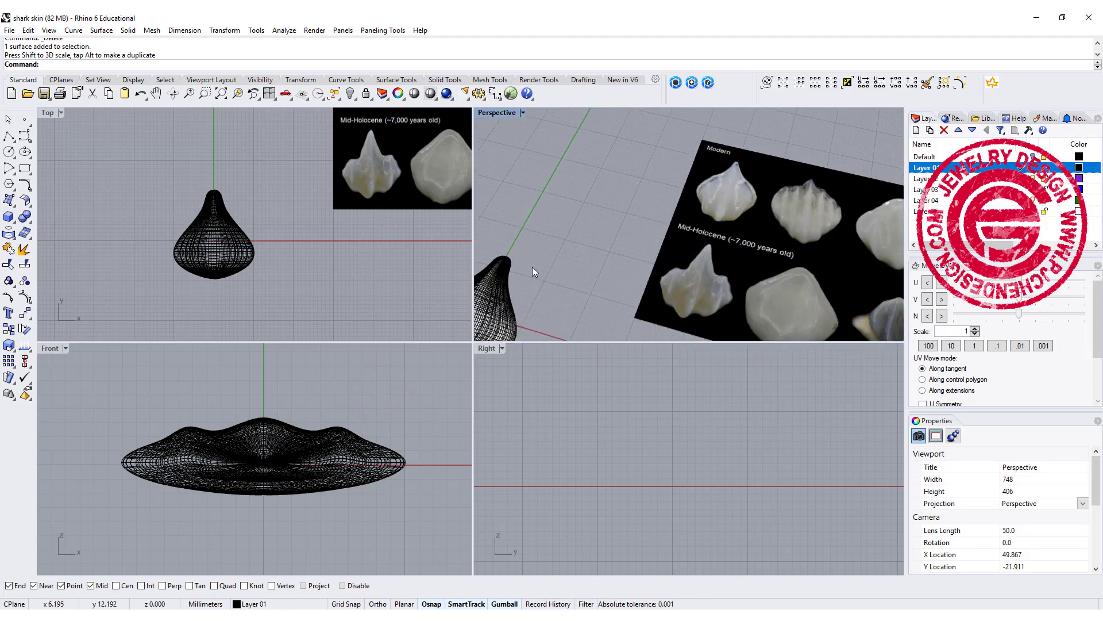
pyautogui.scroll(-4, 532, 267)
pyautogui.scroll(4, 223, 246)
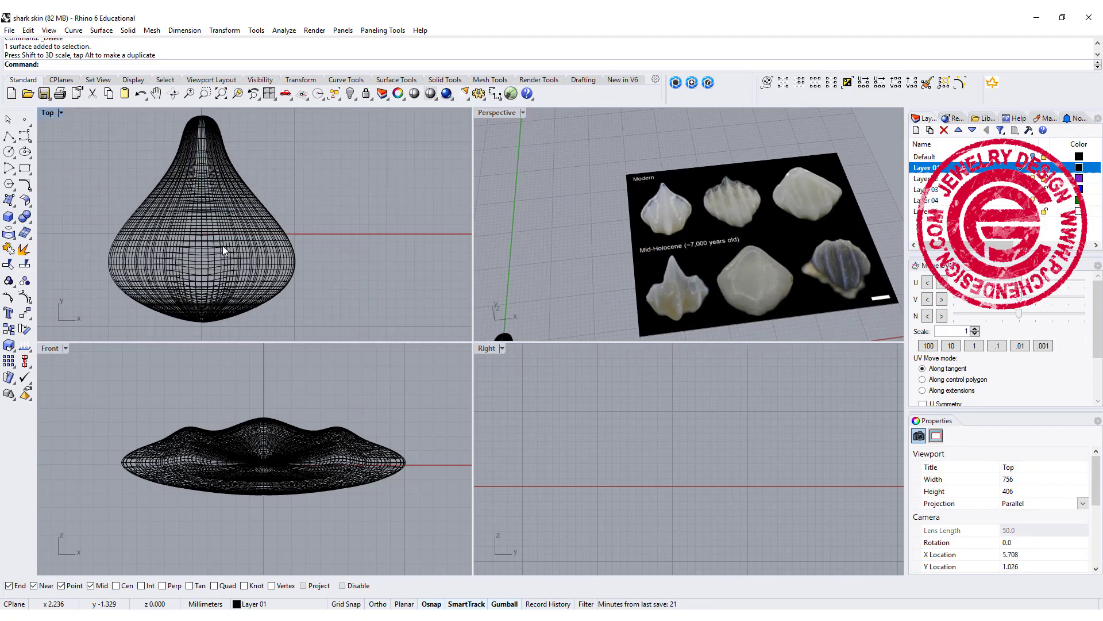
pyautogui.click(268, 244)
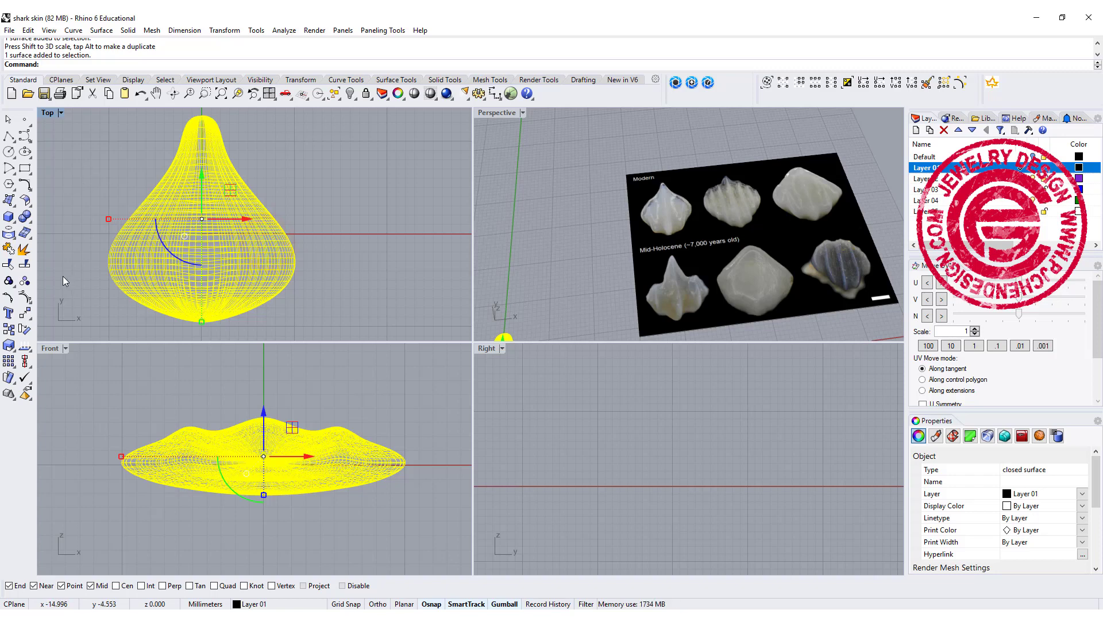
pyautogui.click(24, 297)
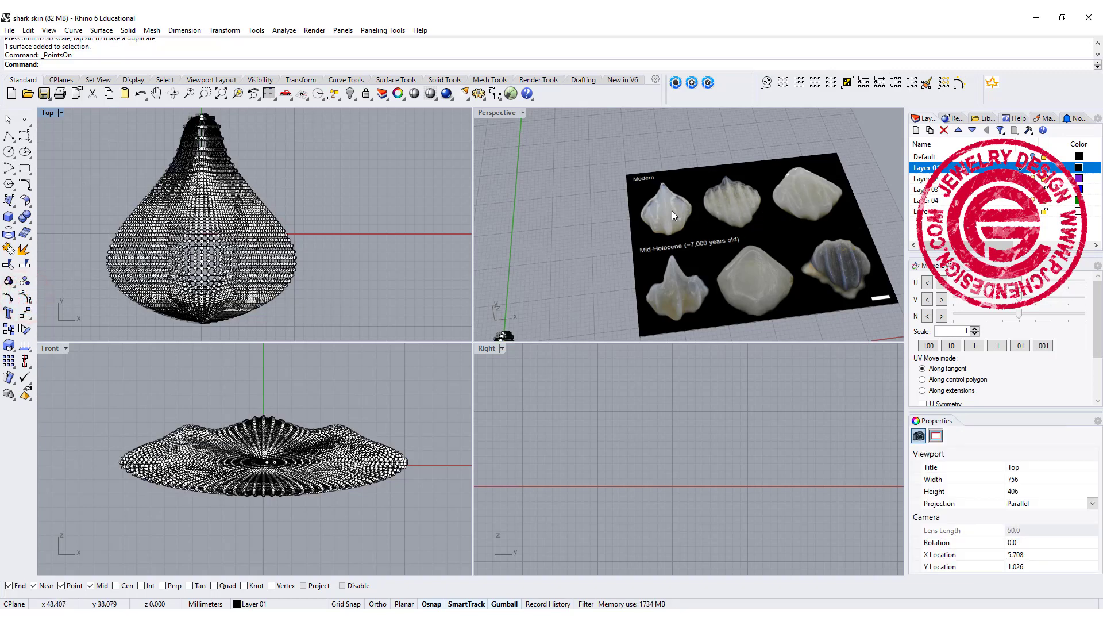
pyautogui.scroll(5, 690, 206)
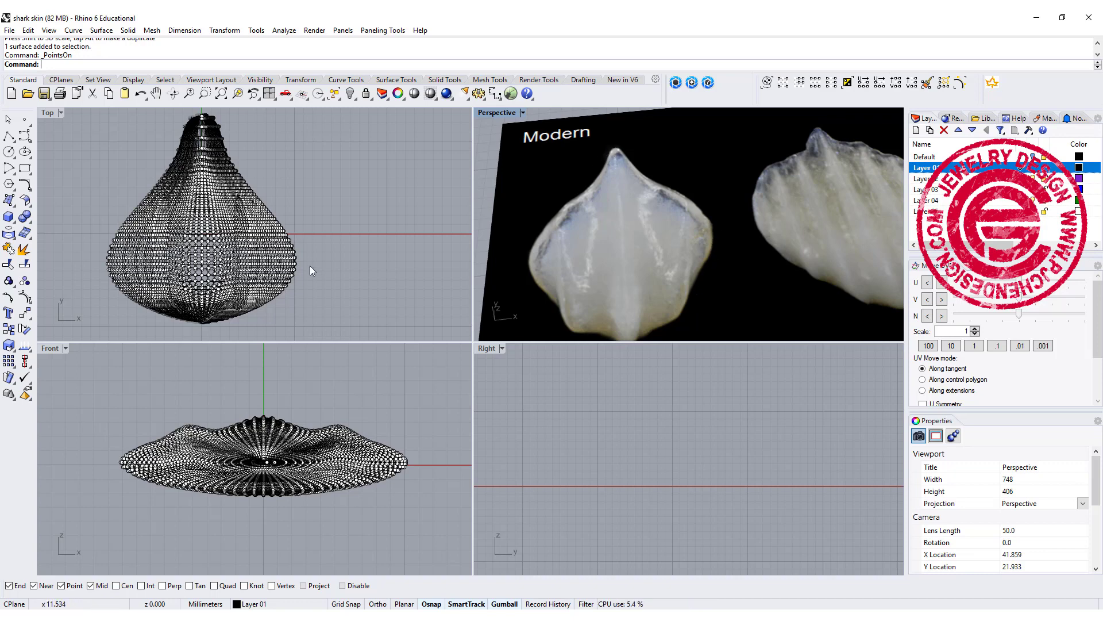
# - Select a short row of control points at the widest part of the scale's positive-X edge, leaving the surface itself unselected
pyautogui.scroll(8, 310, 271)
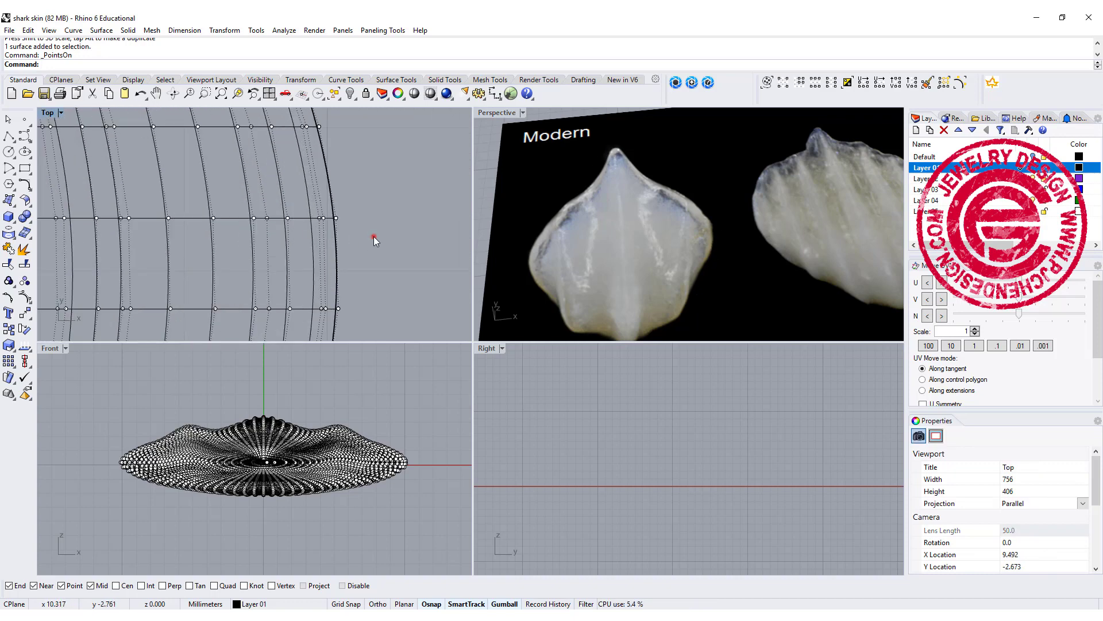
pyautogui.moveTo(373, 236); pyautogui.dragTo(243, 204)
pyautogui.moveTo(241, 205); pyautogui.dragTo(241, 204)
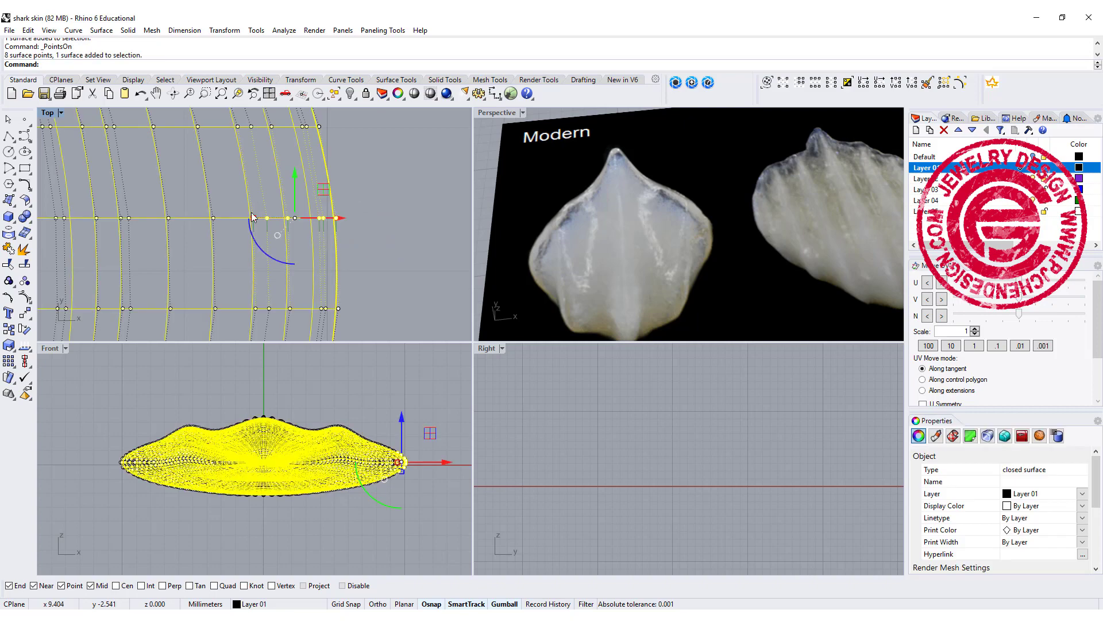
pyautogui.scroll(-1, 304, 226)
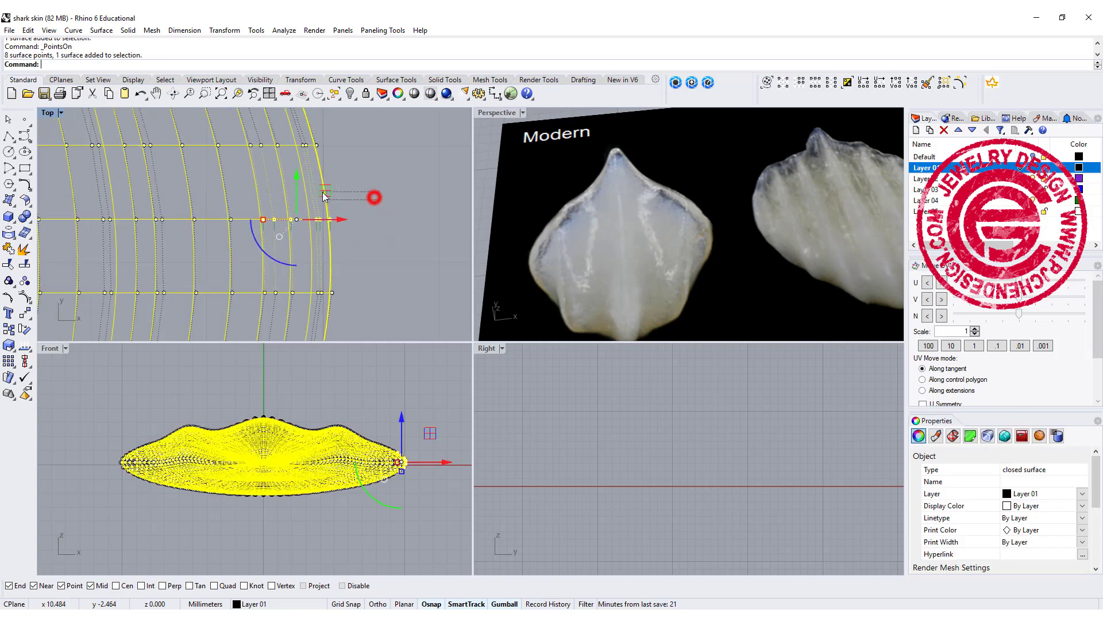
pyautogui.keyDown('ctrl'); pyautogui.moveTo(323, 193); pyautogui.dragTo(322, 194); pyautogui.keyUp('ctrl')
pyautogui.scroll(-10, 232, 224)
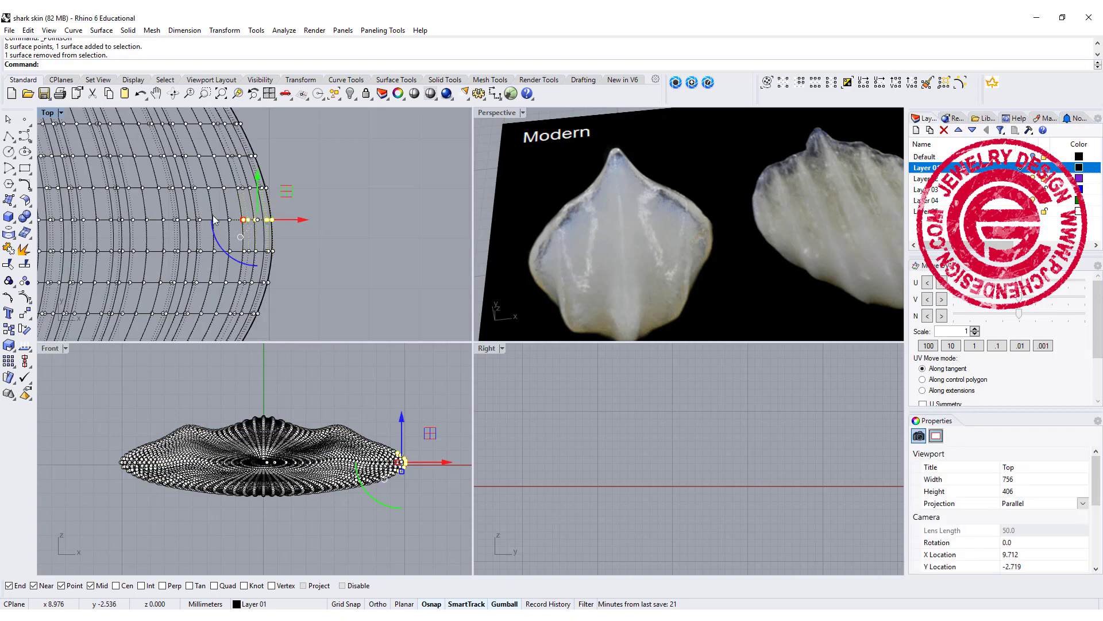
# - Add the matching row of control points on the scale's opposite, negative-X edge to the selection
pyautogui.moveTo(154, 222); pyautogui.dragTo(164, 225, button='right')
pyautogui.scroll(5, 147, 202)
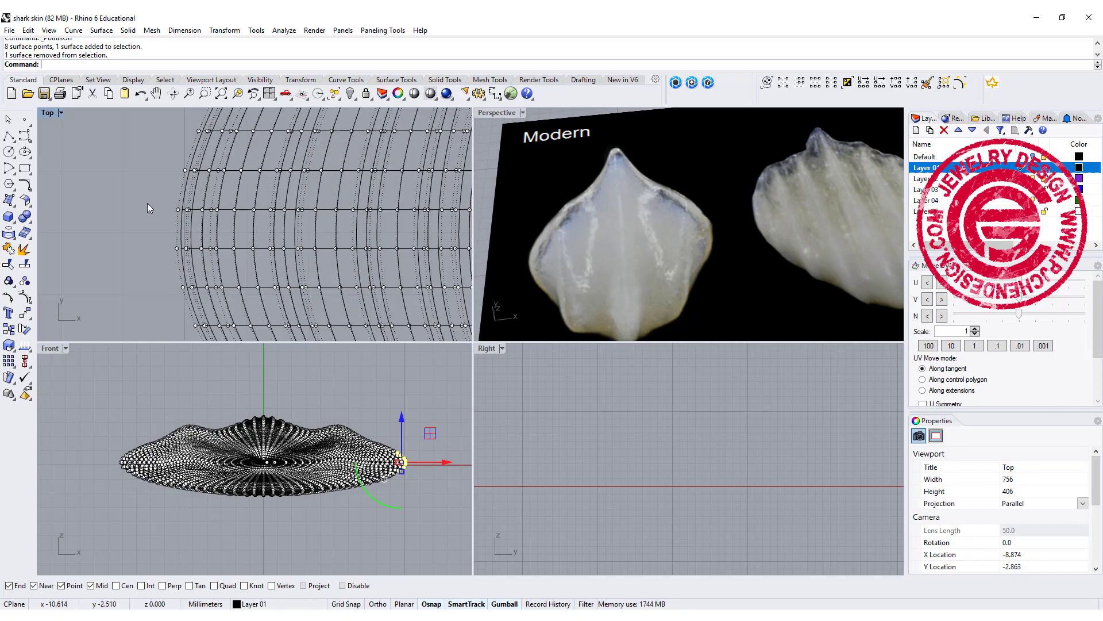
pyautogui.moveTo(154, 203); pyautogui.dragTo(315, 245)
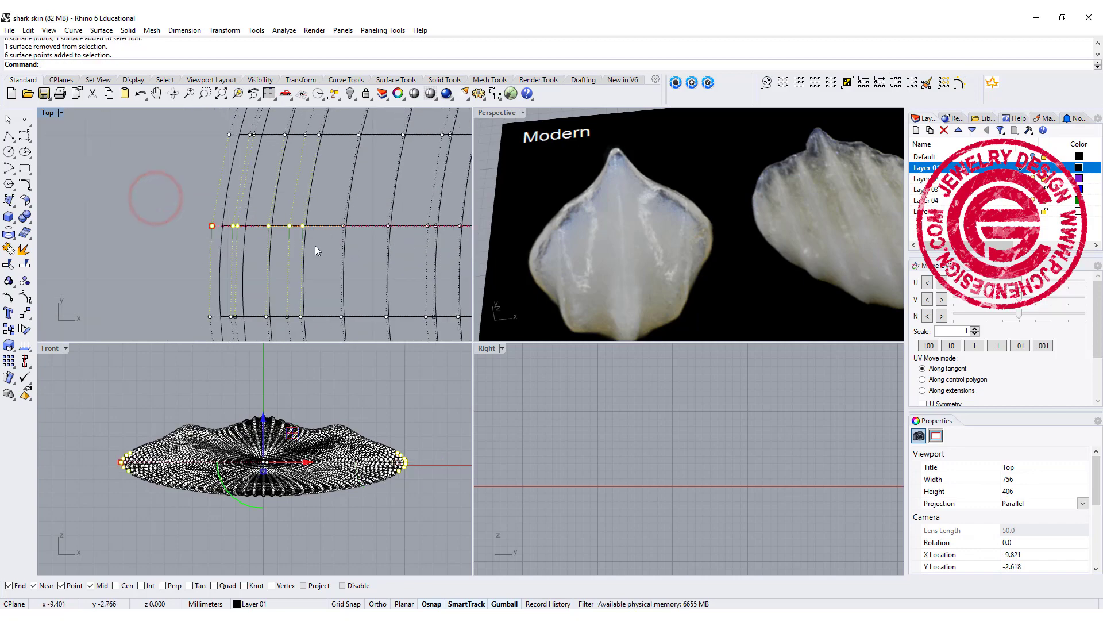
pyautogui.scroll(-1, 361, 228)
pyautogui.scroll(-15, 361, 229)
pyautogui.moveTo(422, 221); pyautogui.dragTo(255, 245, button='right')
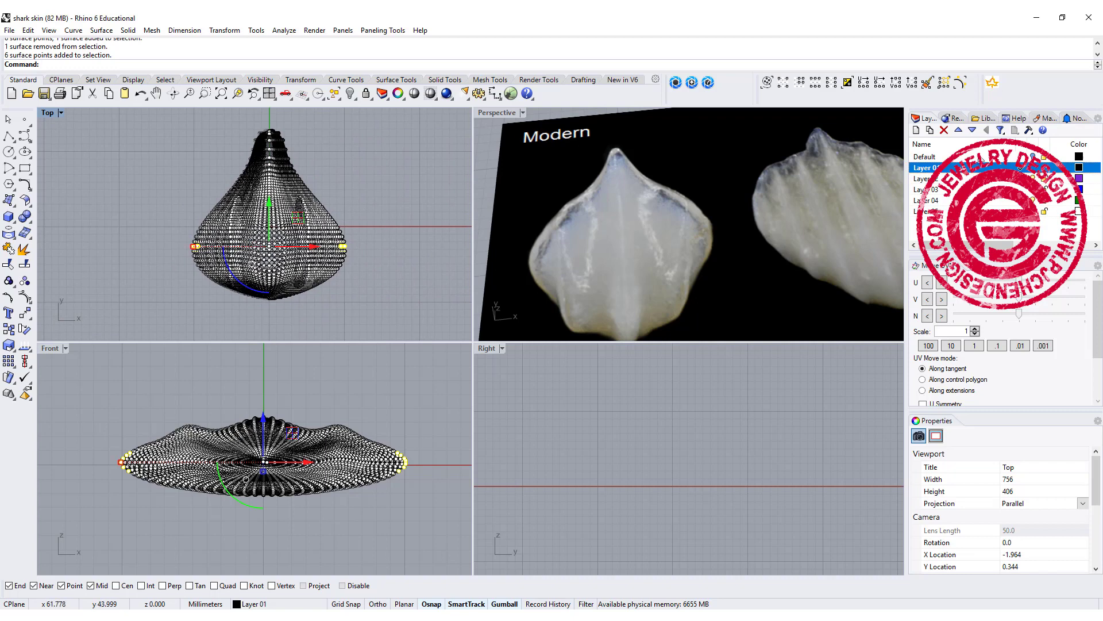
# - Extend the selection in the V direction around the whole outline and move those points outward along N with MoveUVN
pyautogui.click(832, 84)
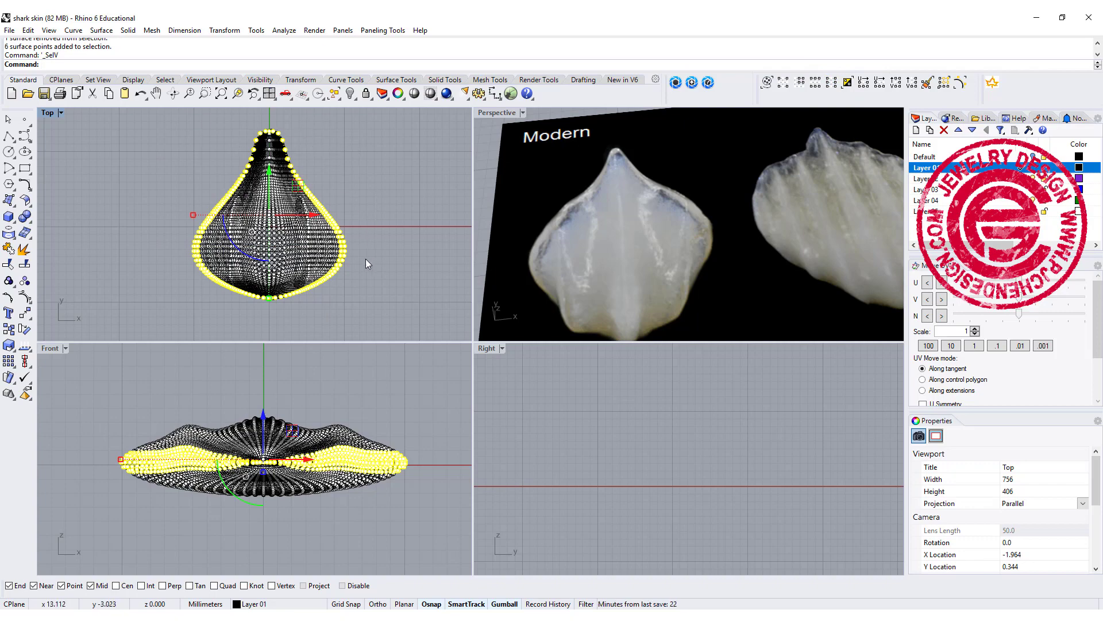
pyautogui.scroll(6, 270, 305)
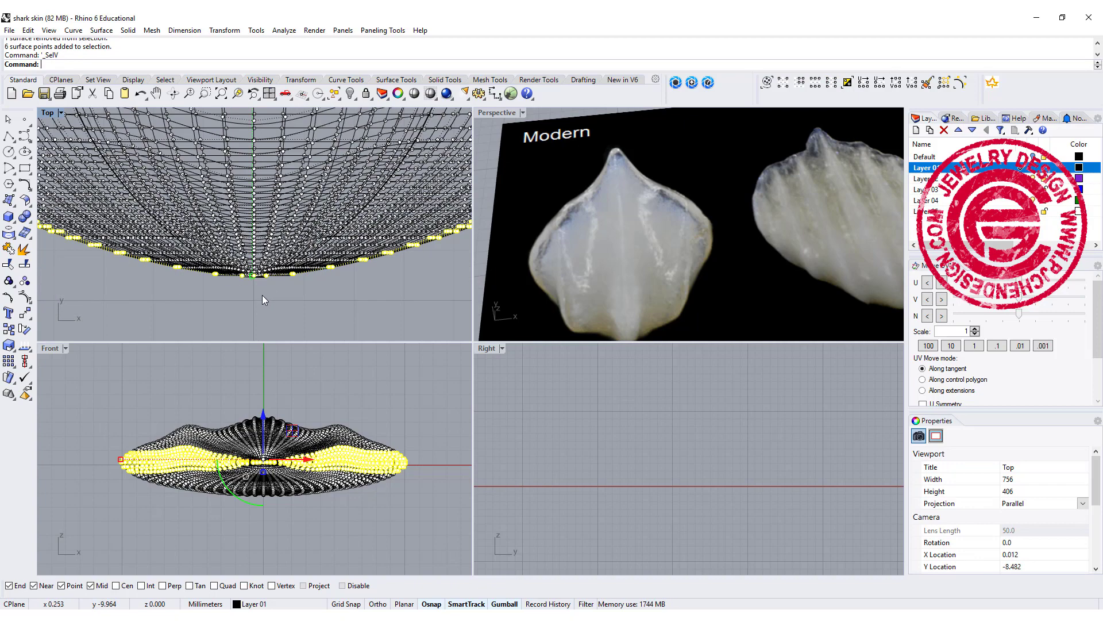
pyautogui.scroll(-10, 752, 140)
pyautogui.scroll(8, 692, 214)
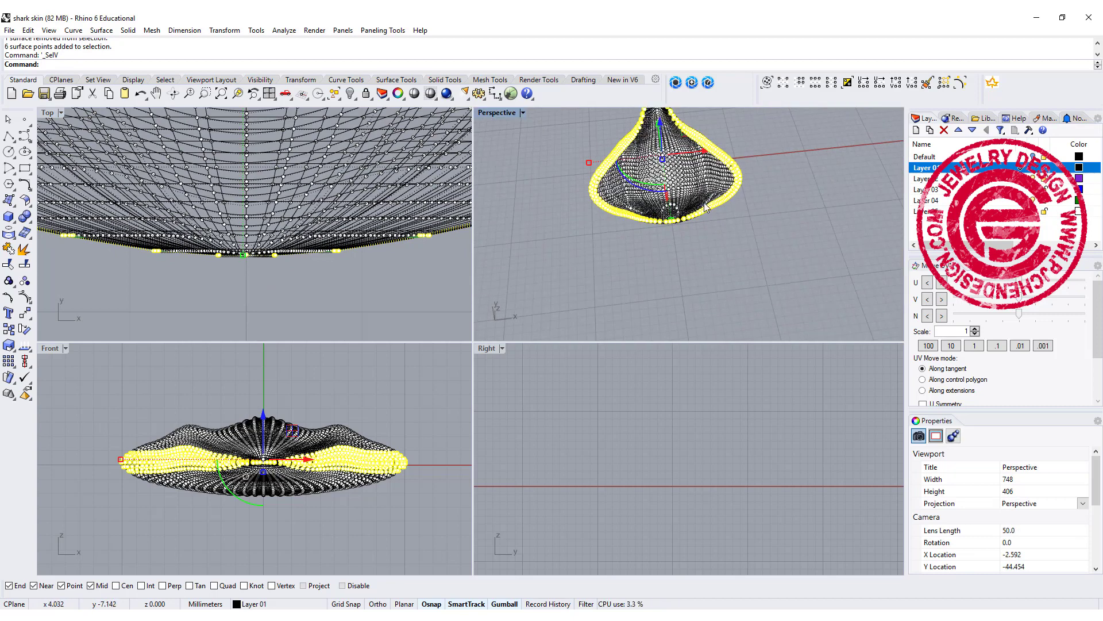
pyautogui.keyDown('shift'); pyautogui.moveTo(740, 221); pyautogui.dragTo(731, 269, button='right'); pyautogui.keyUp('shift')
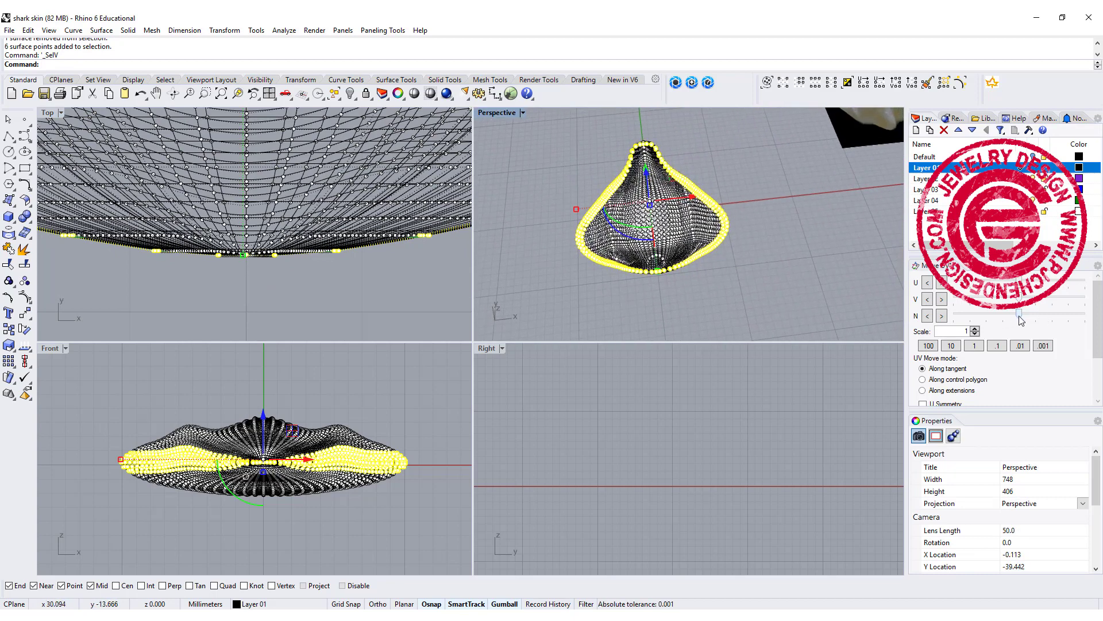
pyautogui.moveTo(1020, 319); pyautogui.dragTo(1036, 320)
pyautogui.click(784, 264)
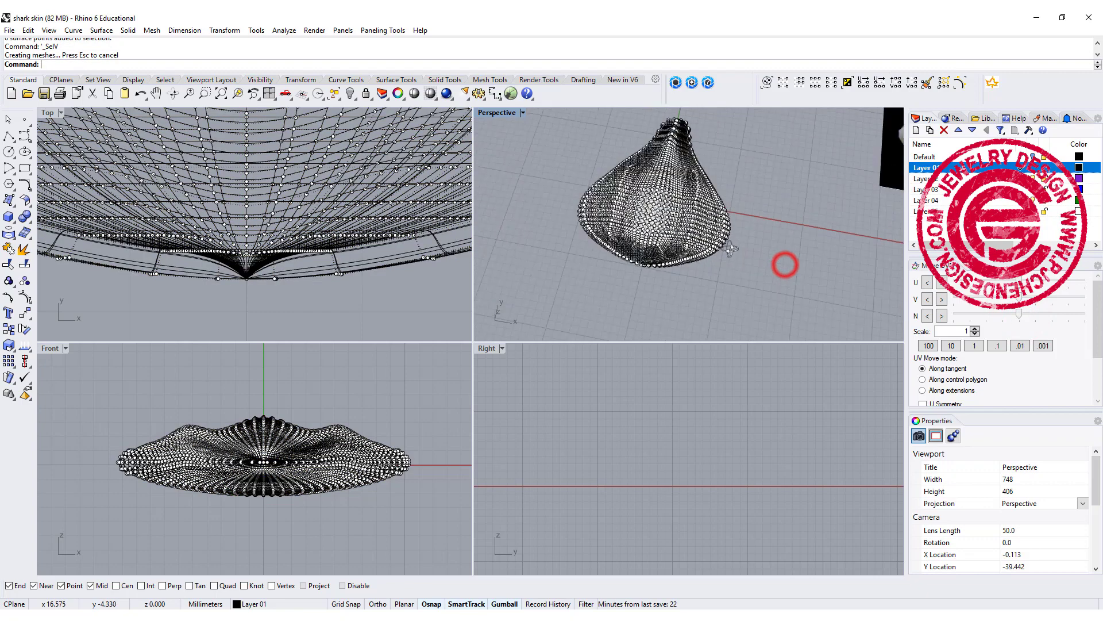
# - Set the Perspective view to Rendered display and examine the scale's rim and ridges without control points
pyautogui.scroll(5, 785, 264)
pyautogui.click(521, 113)
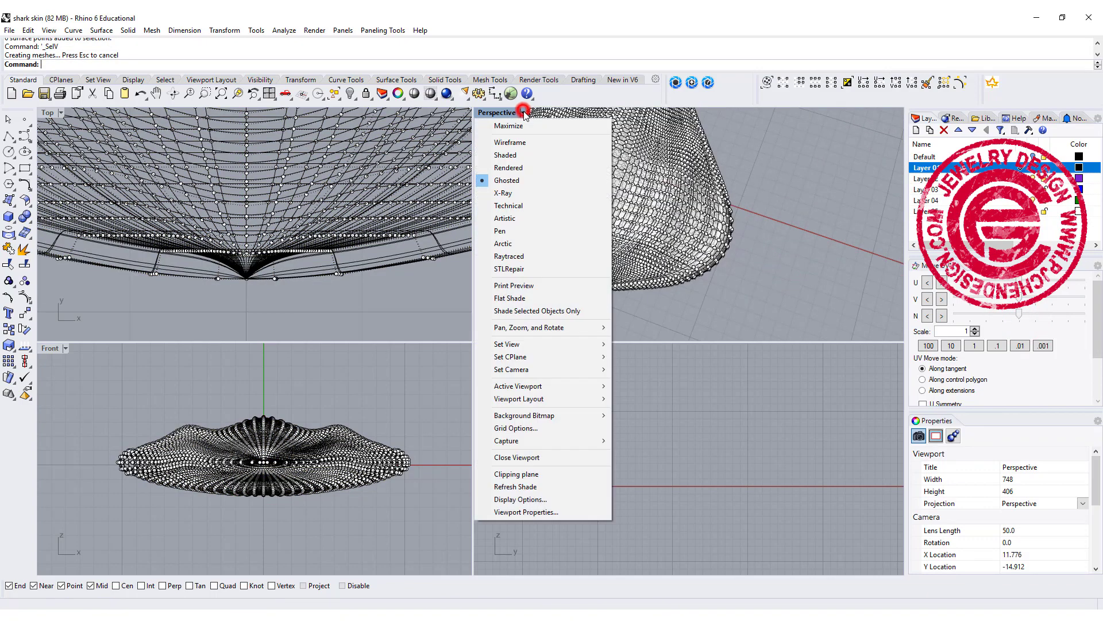
pyautogui.click(514, 168)
pyautogui.scroll(-6, 726, 224)
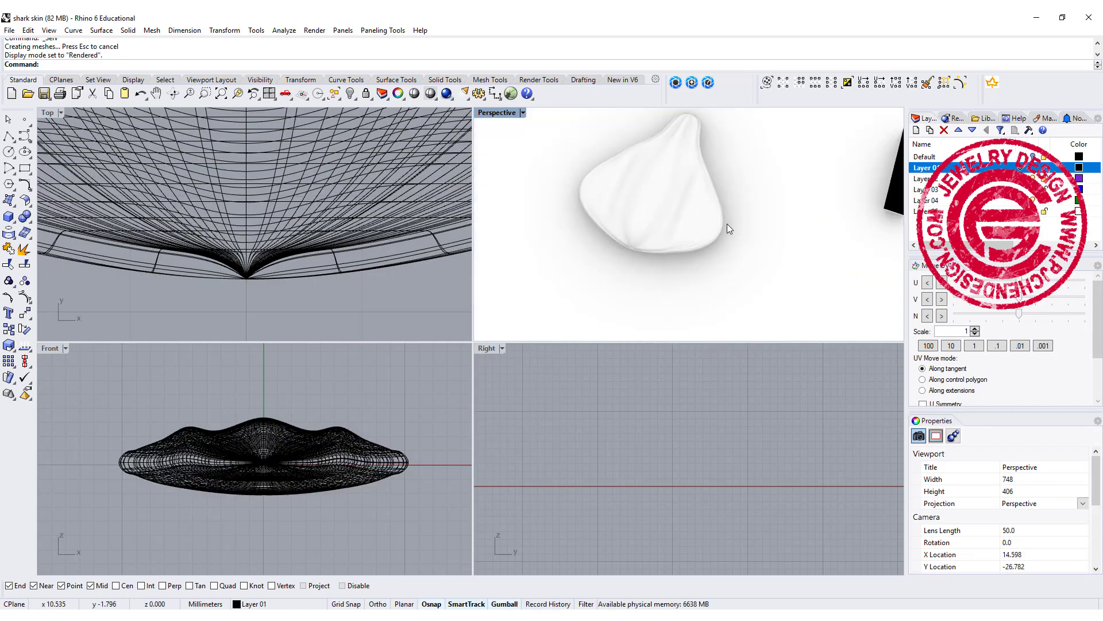
pyautogui.moveTo(727, 225); pyautogui.dragTo(641, 242, button='right')
pyautogui.scroll(7, 731, 257)
pyautogui.scroll(-2, 641, 242)
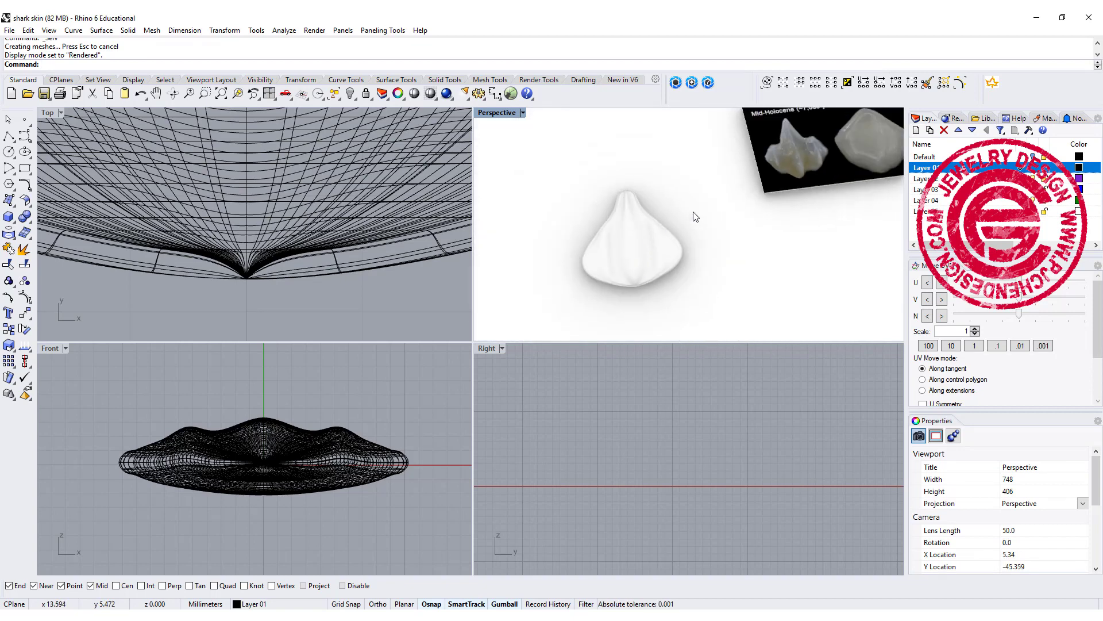
# - Delete the microscope reference picture
pyautogui.scroll(-6, 306, 206)
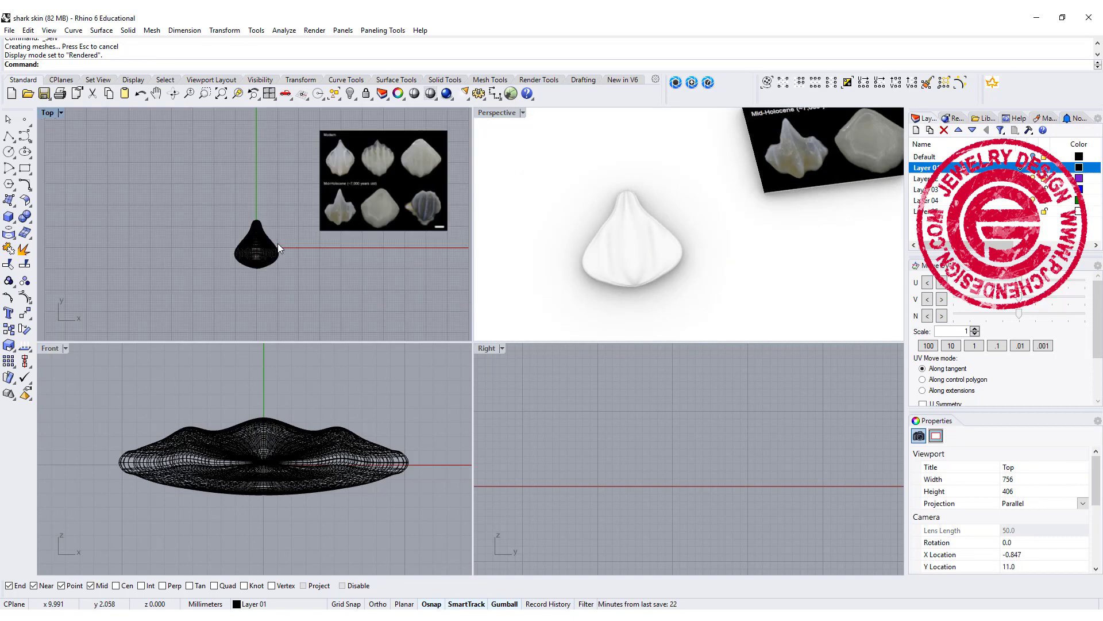
pyautogui.click(365, 213)
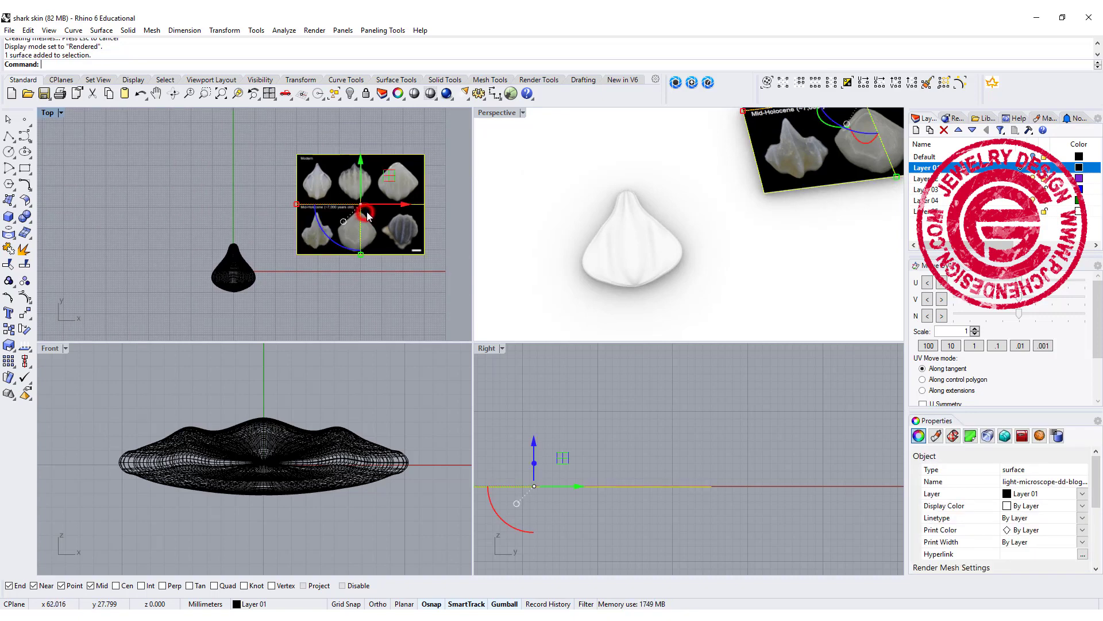
pyautogui.press('Delete')
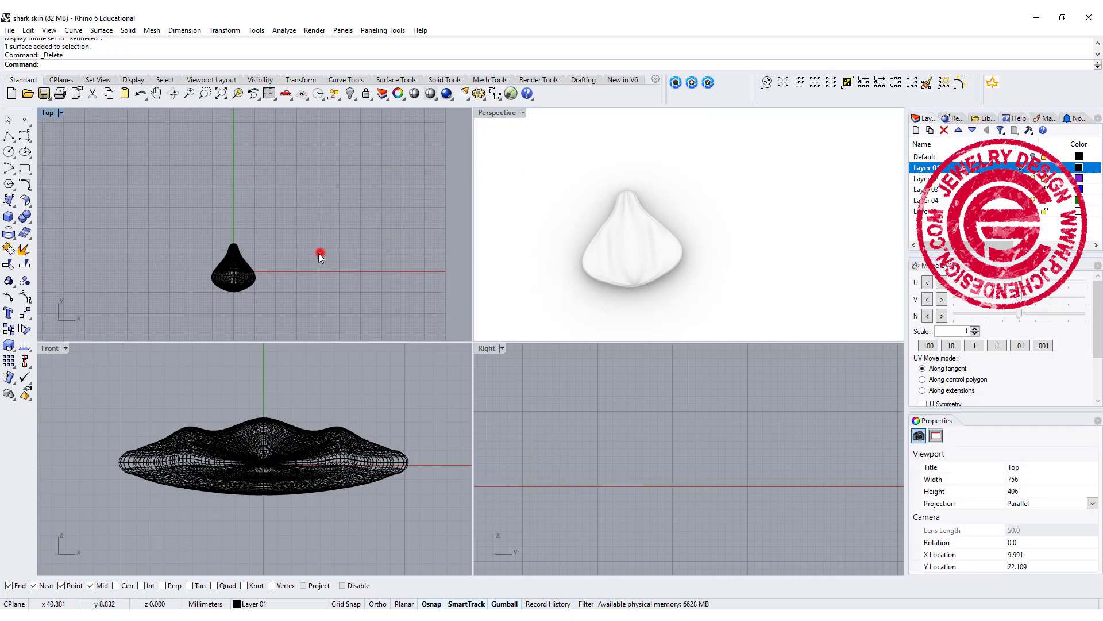
# - Draw a corner-to-corner rectangular plane surface around the scale in the Top view
pyautogui.scroll(-3, 320, 253)
pyautogui.scroll(8, 198, 237)
pyautogui.moveTo(299, 238); pyautogui.dragTo(292, 188, button='right')
pyautogui.scroll(-6, 220, 238)
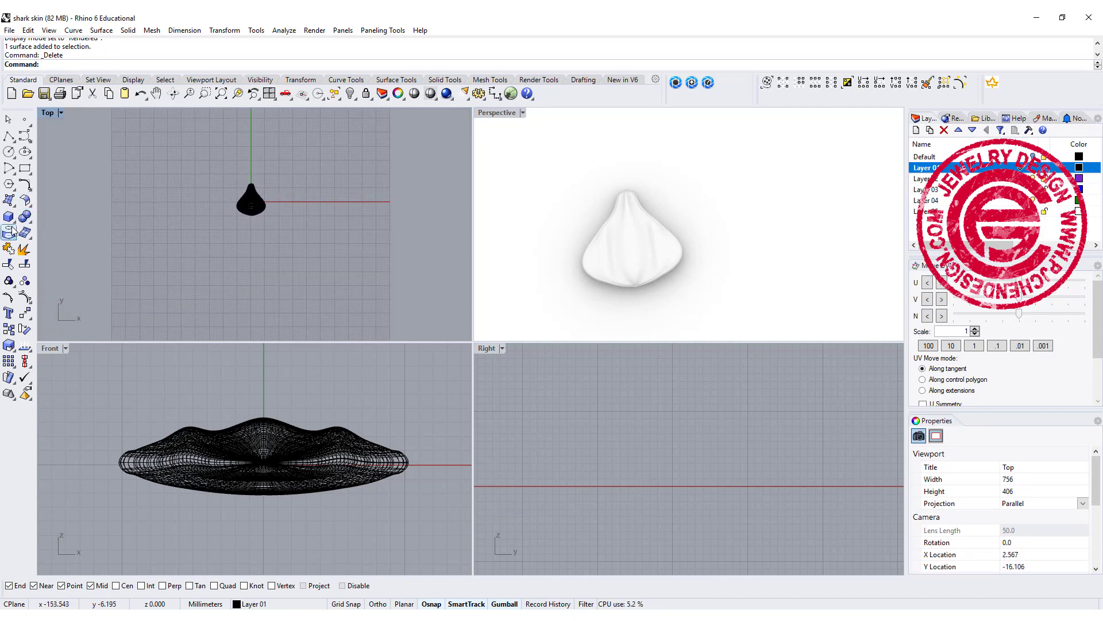
pyautogui.click(12, 203)
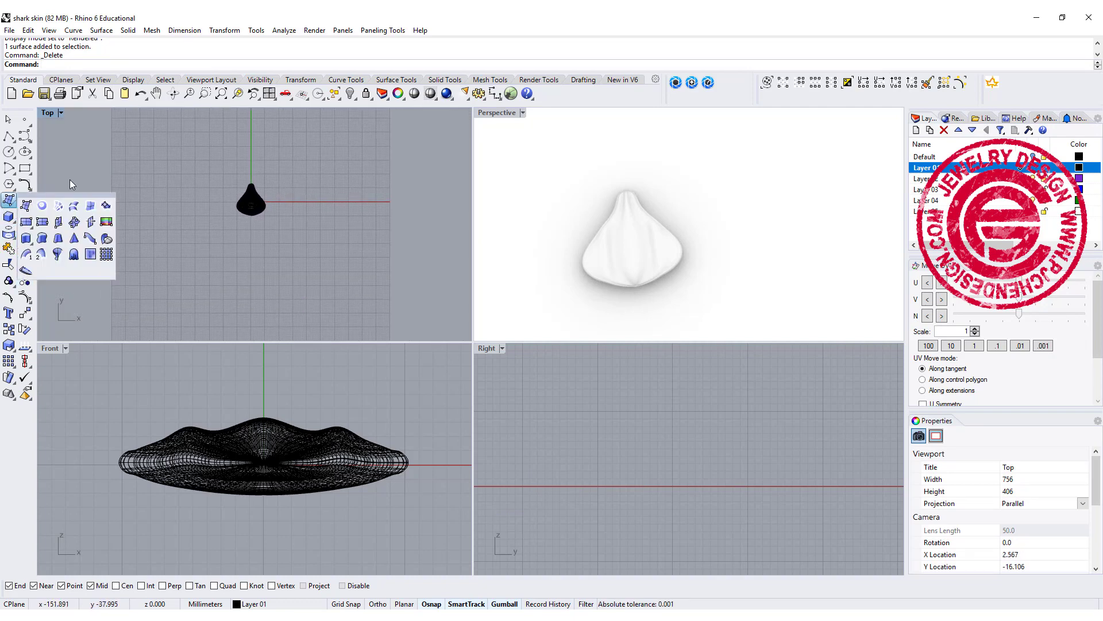
pyautogui.click(25, 221)
pyautogui.click(185, 156)
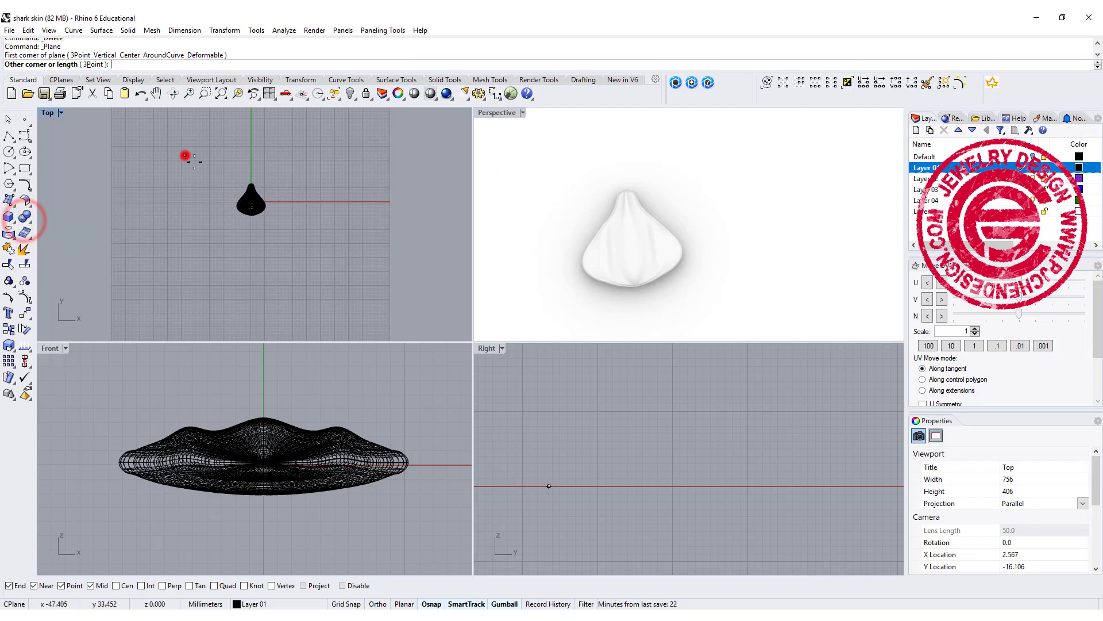
pyautogui.click(329, 243)
pyautogui.scroll(2, 298, 248)
# - Rebuild the plane with 4 points in U and 4 in V at degree 3, deleting the input
pyautogui.click(693, 251)
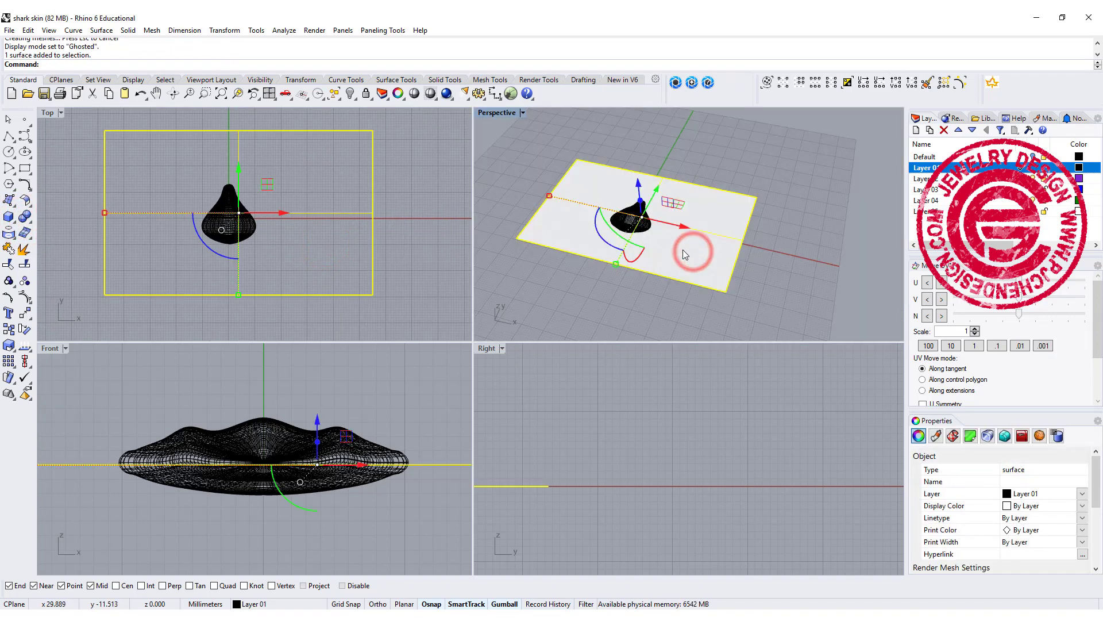
pyautogui.press('Return')
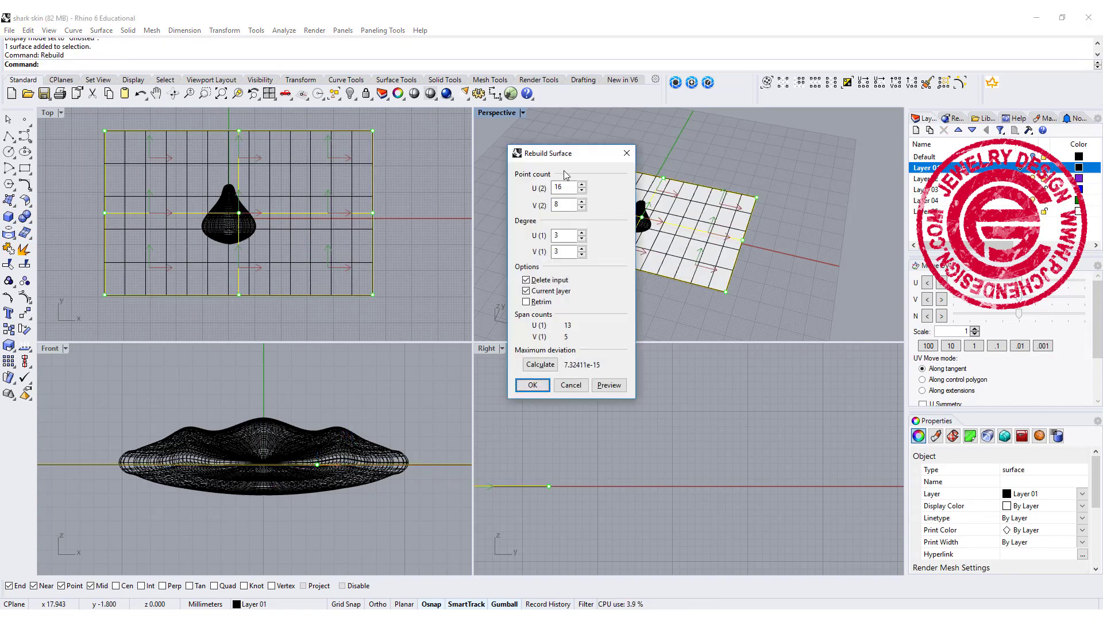
pyautogui.write('4')
pyautogui.doubleClick(569, 206)
pyautogui.write('4')
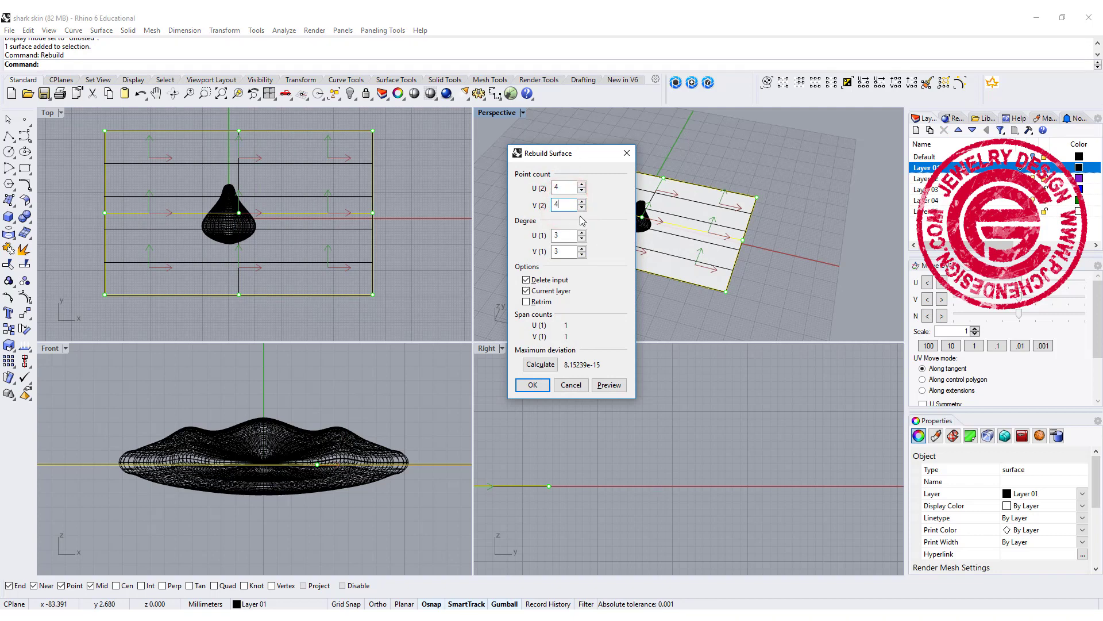
pyautogui.click(532, 384)
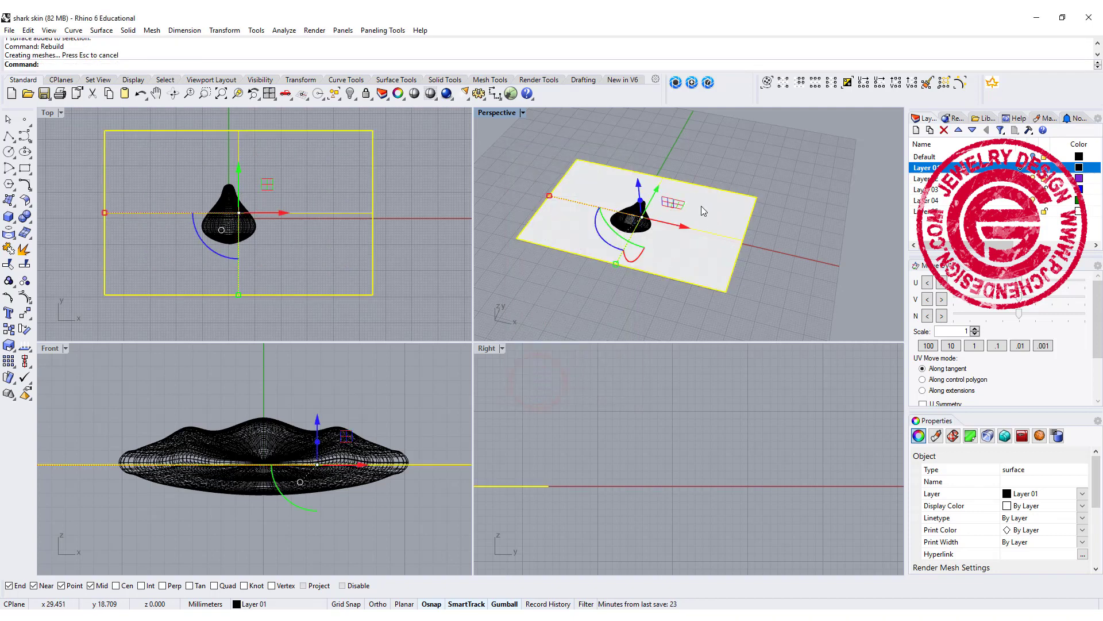
# - Turn on the plane's control points, lower the back edge's two middle points and raise the front edge's two middle points in Z
pyautogui.click(24, 297)
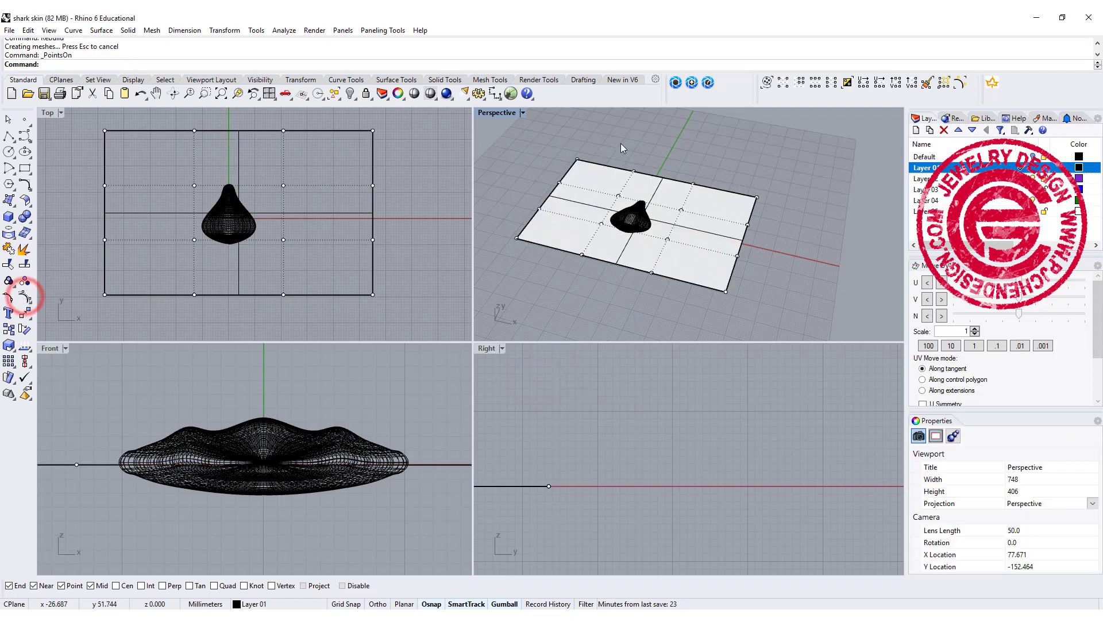
pyautogui.moveTo(614, 139); pyautogui.dragTo(698, 180)
pyautogui.moveTo(664, 144); pyautogui.dragTo(658, 188)
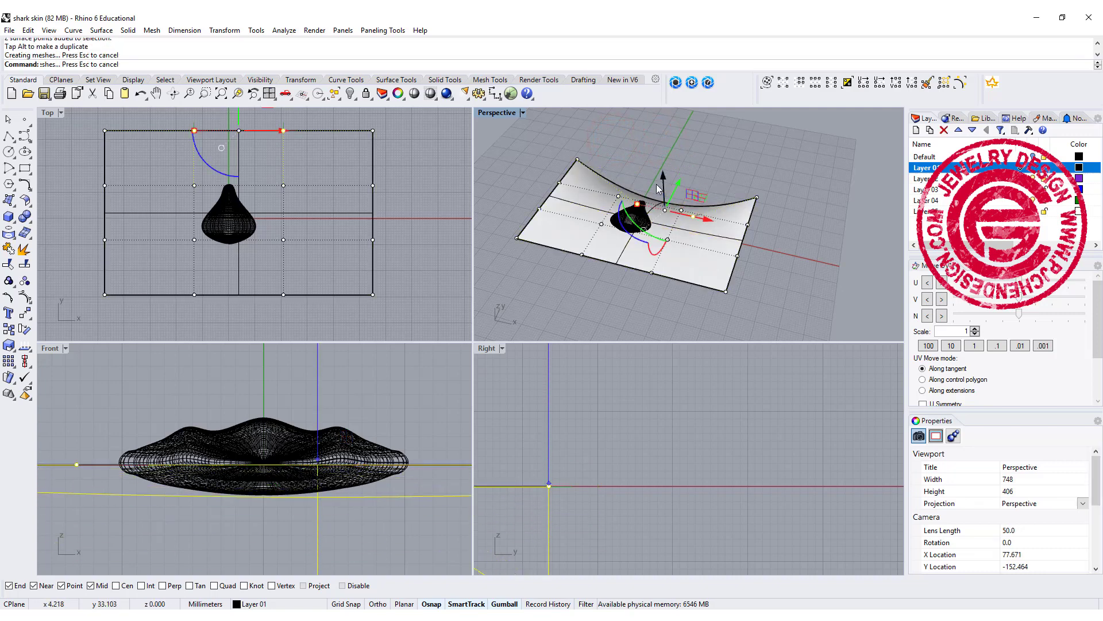
pyautogui.click(582, 255)
pyautogui.keyDown('shift'); pyautogui.click(652, 275); pyautogui.keyUp('shift')
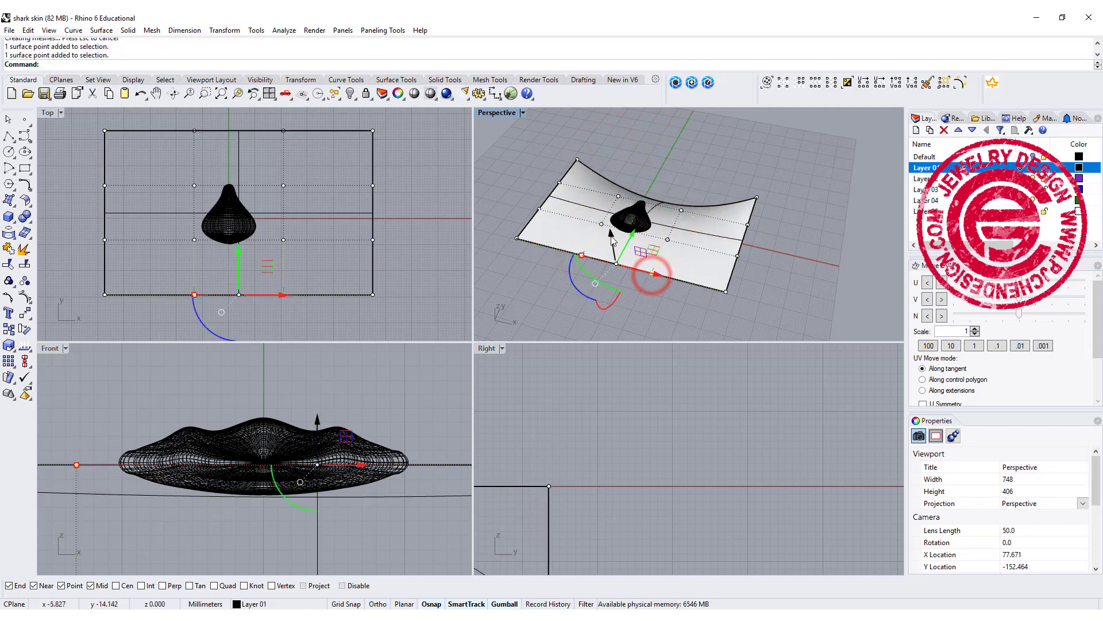
pyautogui.moveTo(610, 235); pyautogui.dragTo(604, 194)
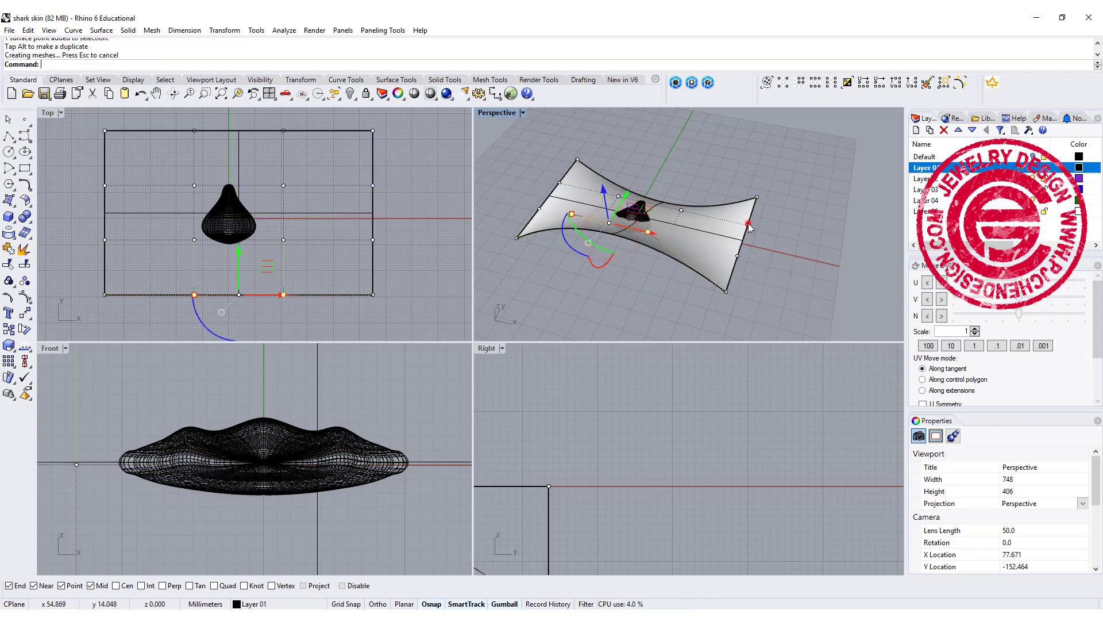
# - Lower the two middle control points of the surface's right end edge and raise the two middle points of its left end edge
pyautogui.click(748, 224)
pyautogui.keyDown('shift'); pyautogui.click(737, 256); pyautogui.keyUp('shift')
pyautogui.moveTo(746, 208); pyautogui.dragTo(747, 270)
pyautogui.click(558, 183)
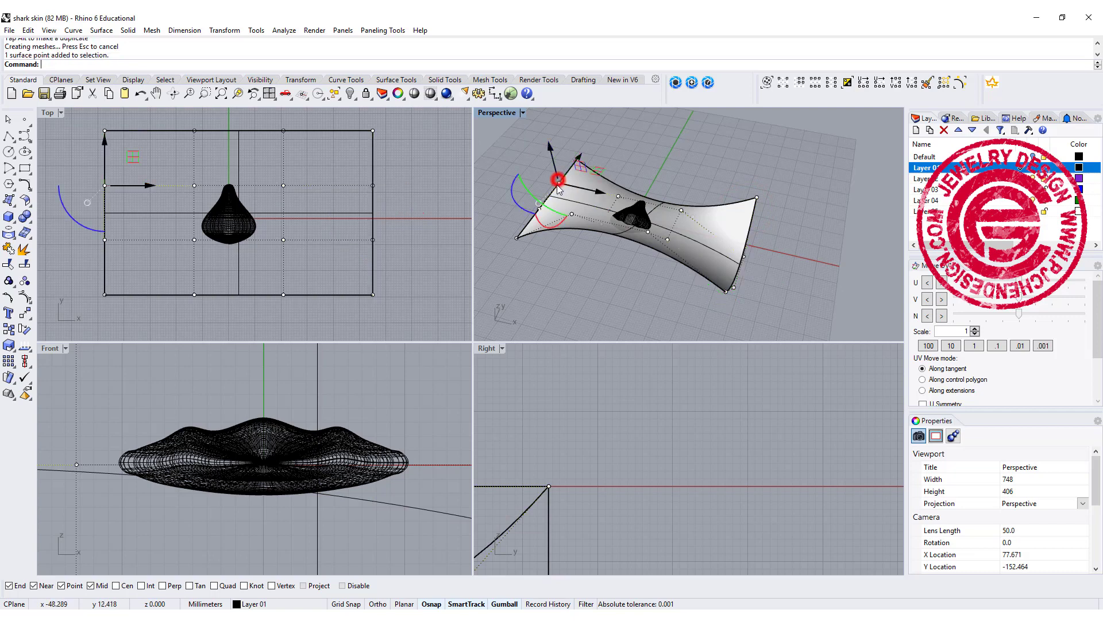
pyautogui.keyDown('shift'); pyautogui.click(539, 209); pyautogui.keyUp('shift')
pyautogui.moveTo(540, 158); pyautogui.dragTo(532, 127)
pyautogui.click(730, 156)
# - Move the shark scale in the Top view off the curved surface to a free area above and to the right of it
pyautogui.moveTo(303, 238); pyautogui.dragTo(304, 247, button='right')
pyautogui.scroll(-5, 244, 230)
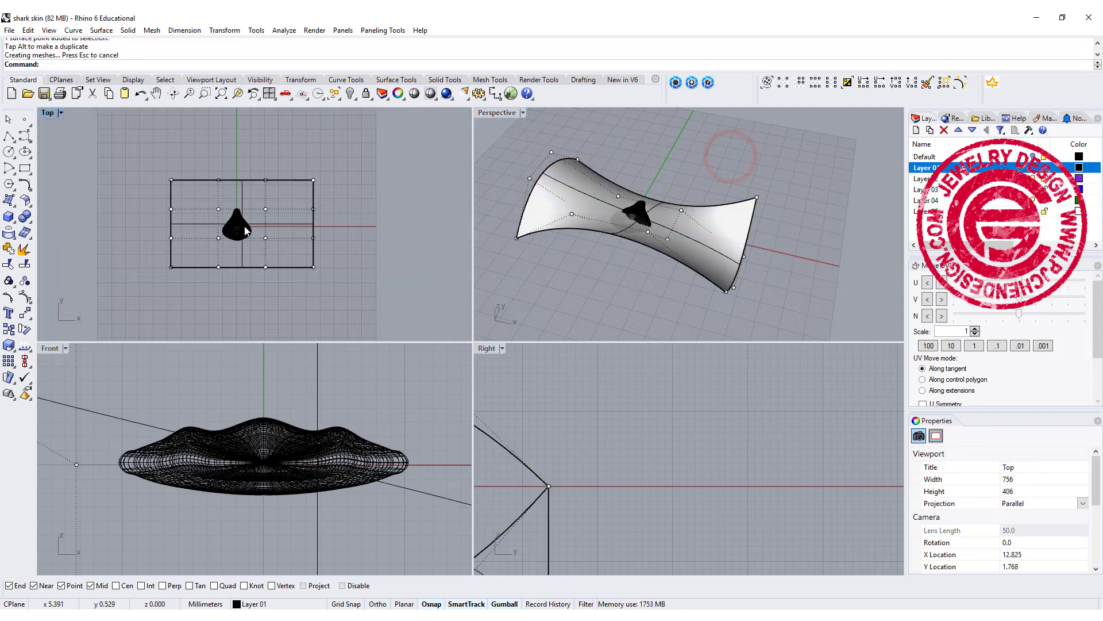
pyautogui.click(247, 227)
pyautogui.scroll(-6, 265, 201)
pyautogui.moveTo(279, 188); pyautogui.dragTo(224, 226, button='right')
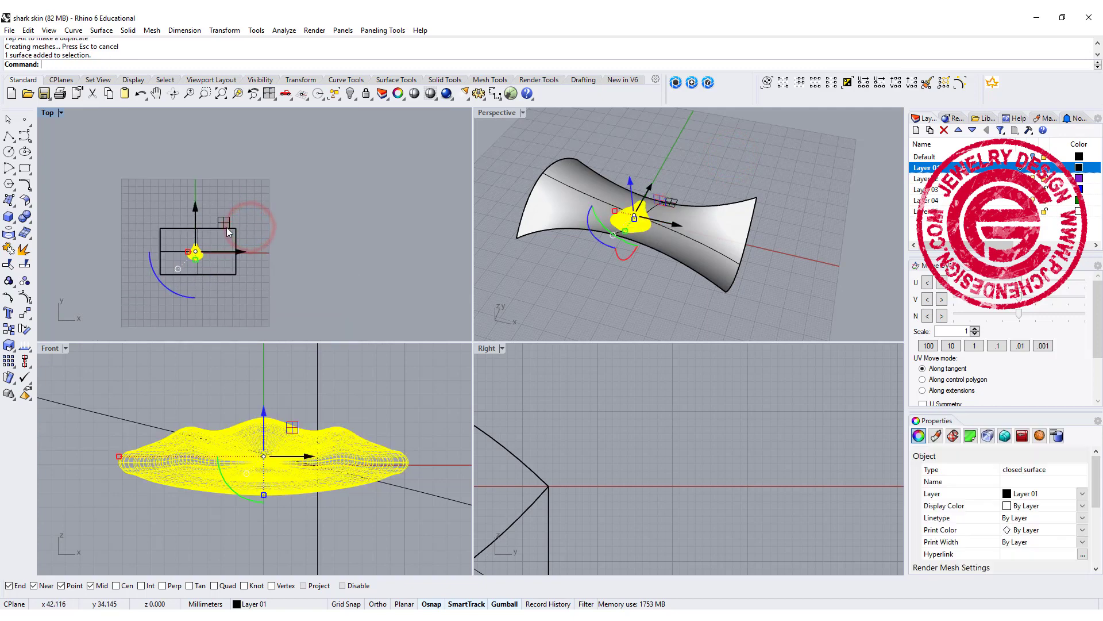
pyautogui.moveTo(230, 220); pyautogui.dragTo(278, 143)
pyautogui.click(297, 233)
# - Create the UV curve outline of the curved surface with CreateUVCrv and move the outline up and right, clear of the surface
pyautogui.moveTo(680, 173); pyautogui.dragTo(733, 213, button='right')
pyautogui.scroll(4, 256, 176)
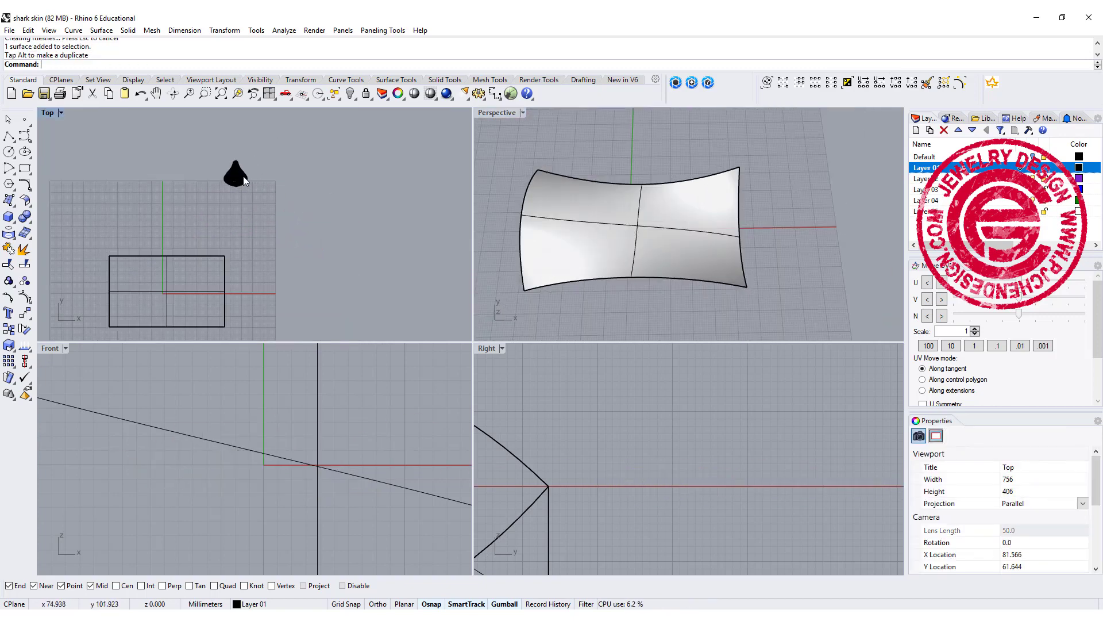
pyautogui.scroll(-2, 205, 230)
pyautogui.click(196, 234)
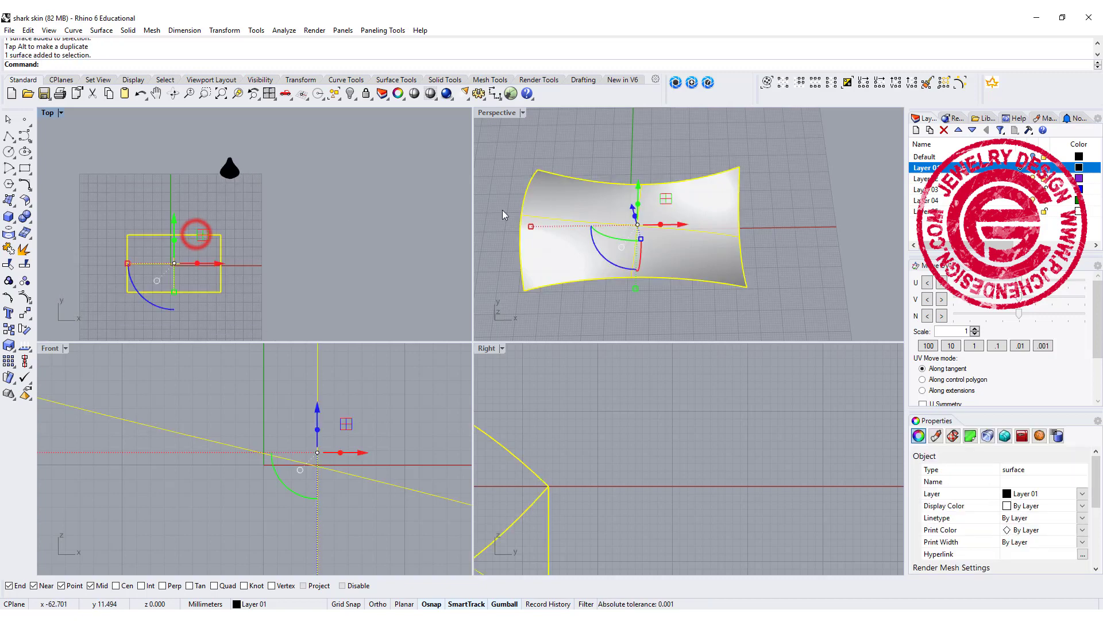
pyautogui.write('CreateUVCrv')
pyautogui.press('Return')
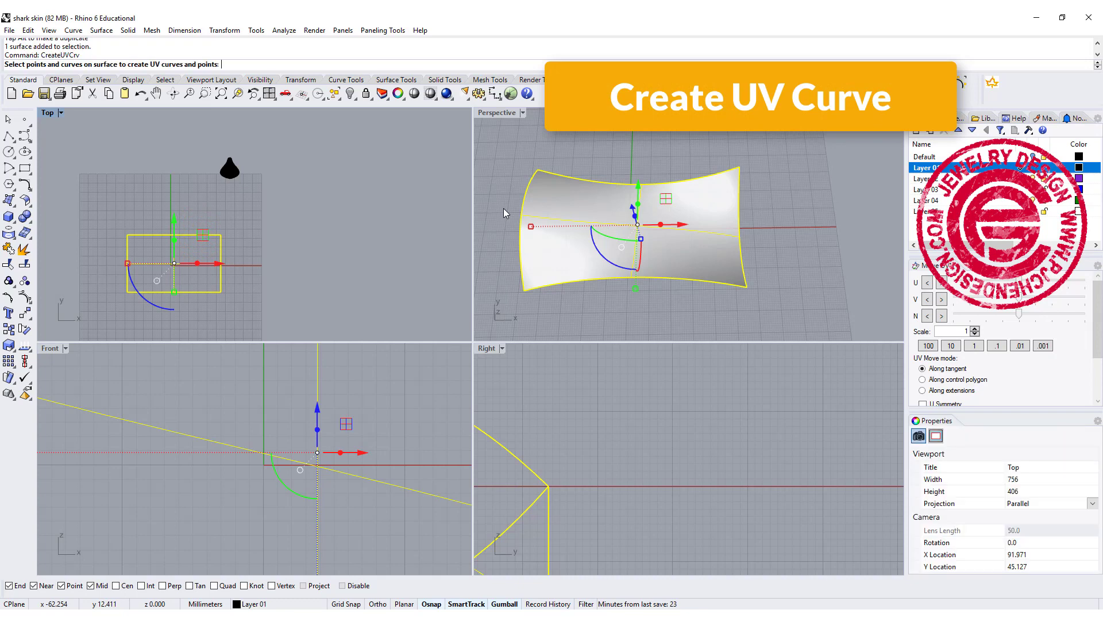
pyautogui.press('Return')
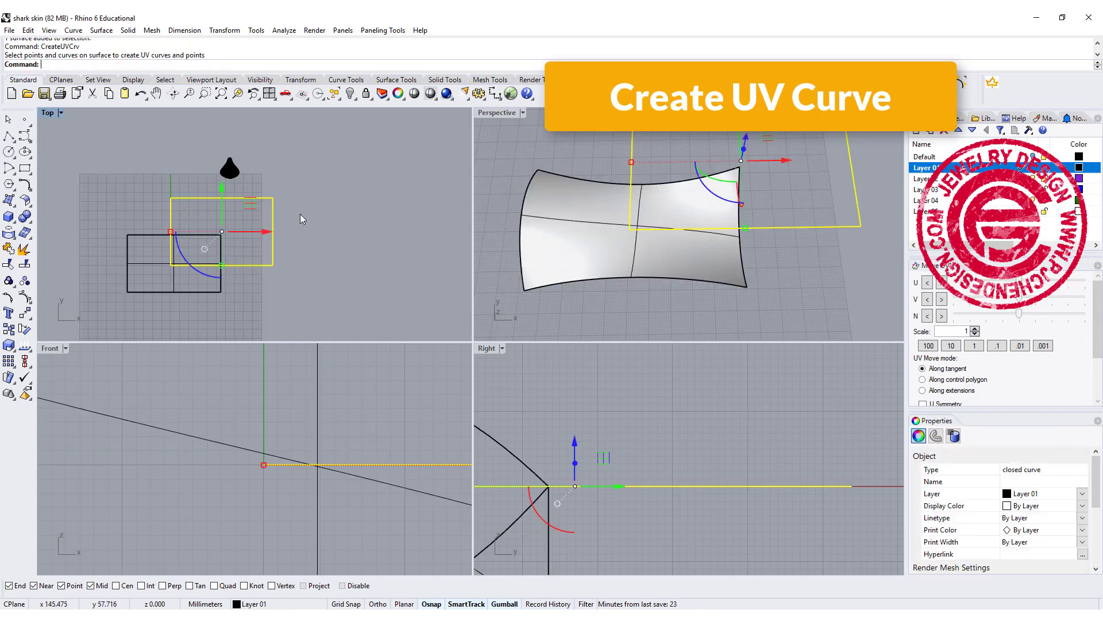
pyautogui.moveTo(250, 204); pyautogui.dragTo(347, 161)
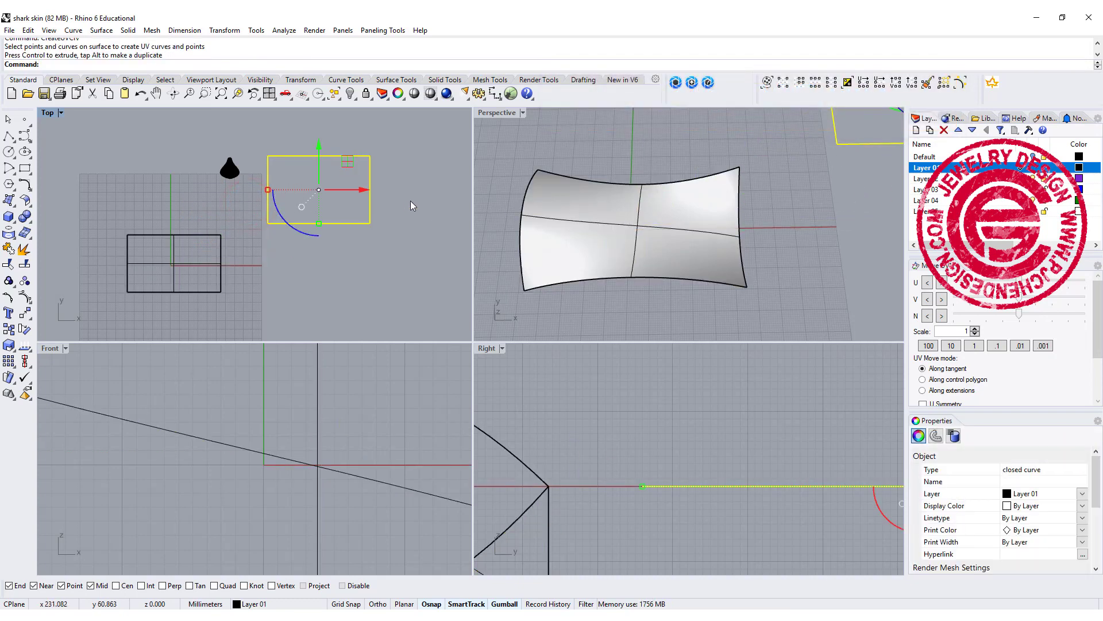
pyautogui.click(640, 248)
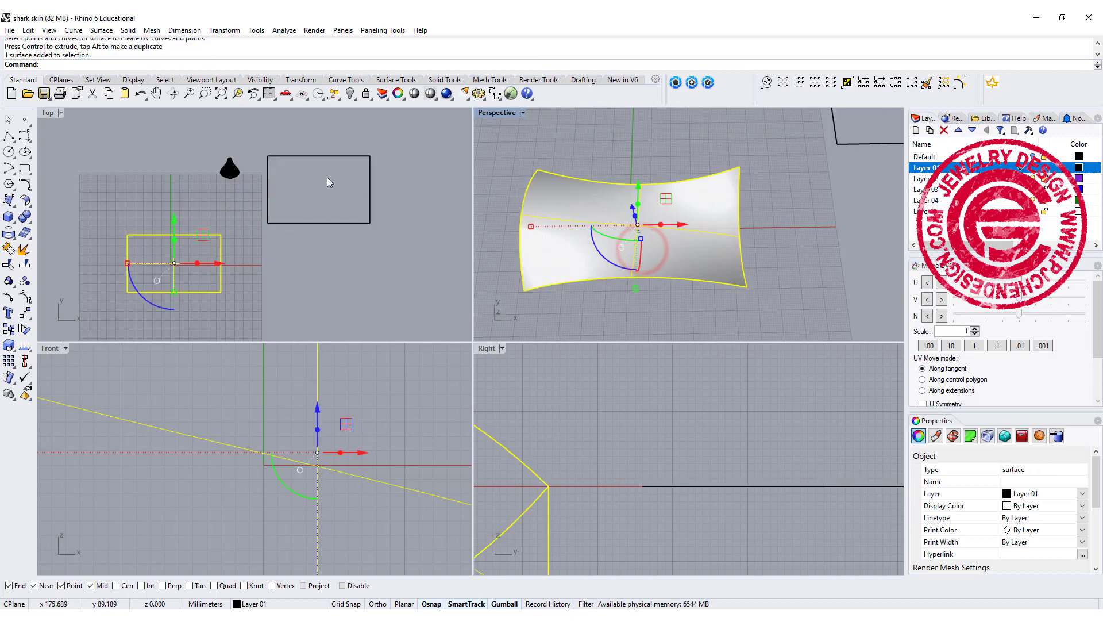
# - Rotate the scale 90 degrees clockwise in the Top view so its tip points right, and shrink it slightly in all directions
pyautogui.scroll(2, 248, 186)
pyautogui.click(233, 164)
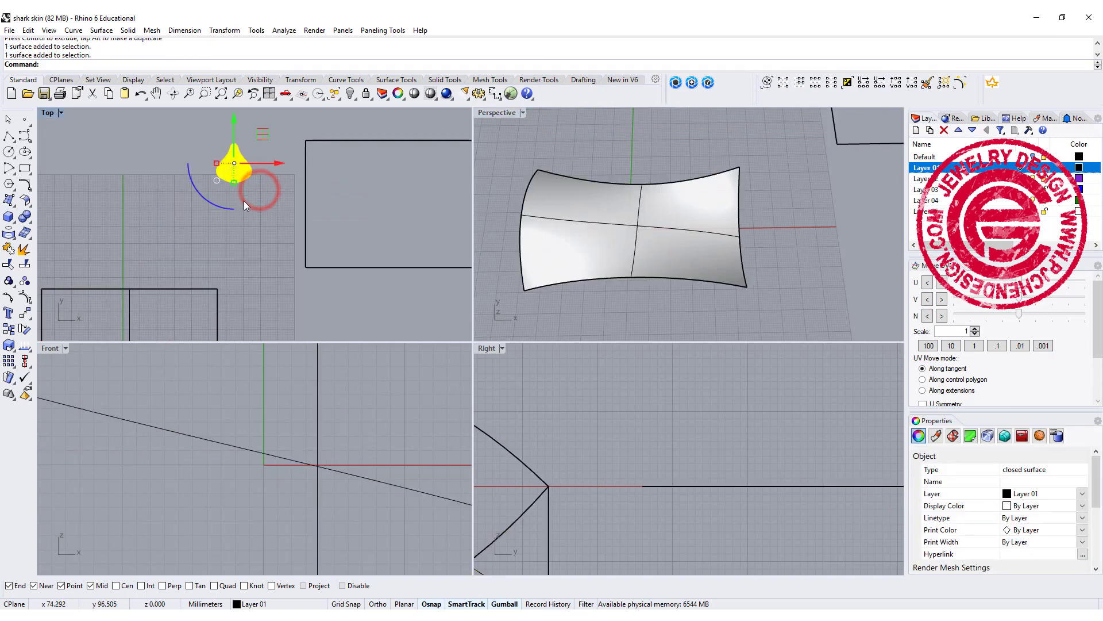
pyautogui.moveTo(207, 207); pyautogui.dragTo(227, 167)
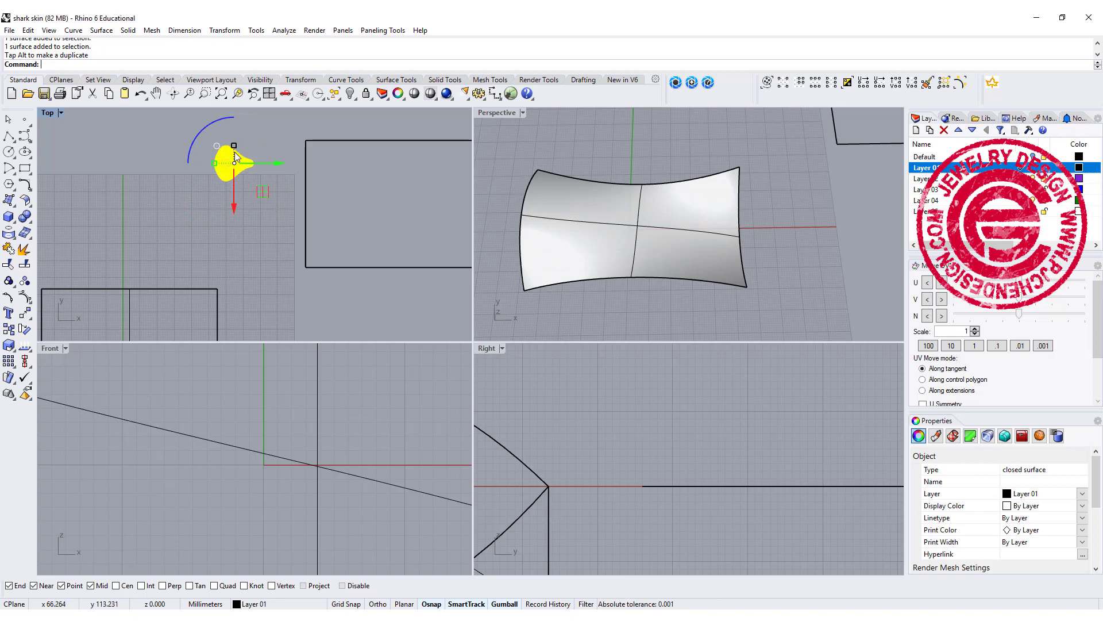
pyautogui.keyDown('shift'); pyautogui.moveTo(233, 149); pyautogui.dragTo(231, 158); pyautogui.keyUp('shift')
# - Move the scale just inside the lower-left corner of the UV outline and maximize the Top view around it
pyautogui.scroll(-6, 168, 219)
pyautogui.moveTo(229, 214); pyautogui.dragTo(276, 262)
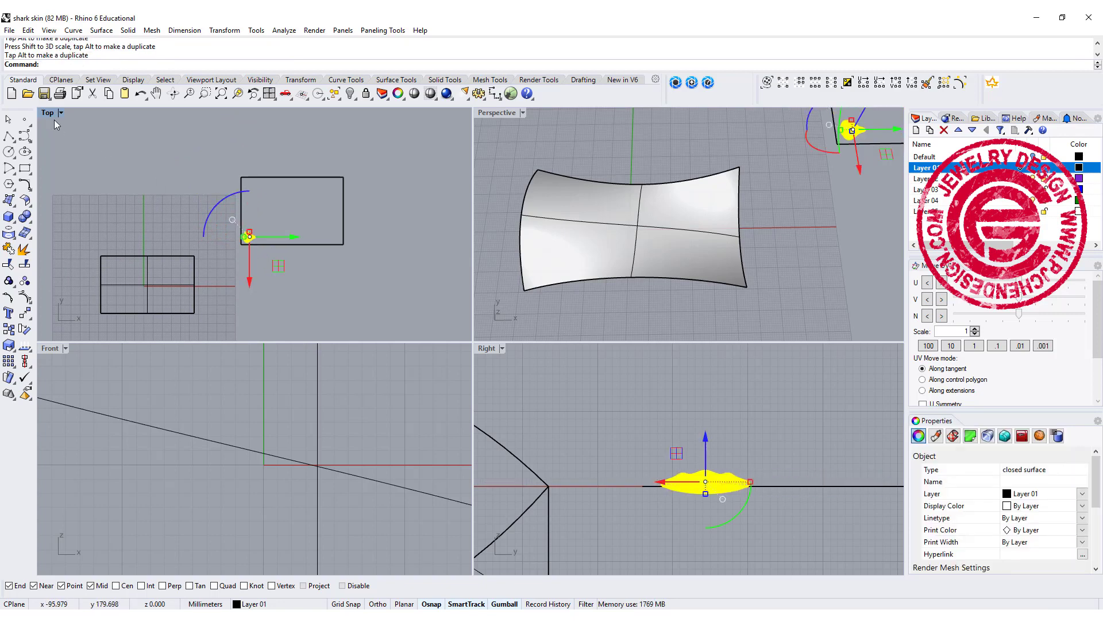
pyautogui.doubleClick(50, 115)
pyautogui.scroll(8, 490, 296)
pyautogui.scroll(-5, 361, 321)
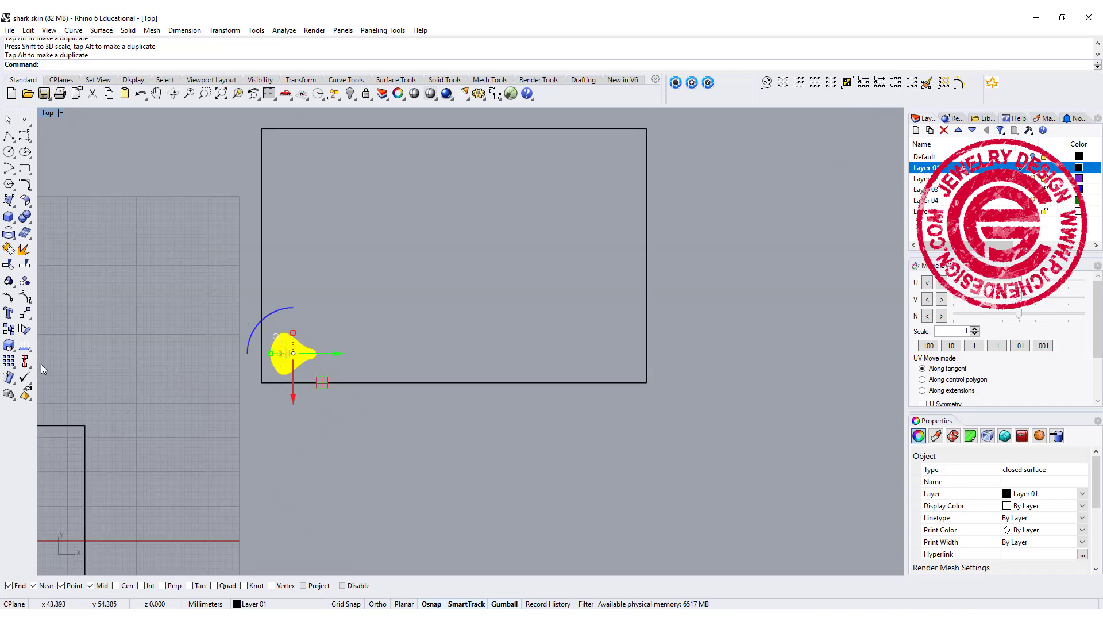
# - Linear-array the scale into 10 items horizontally along the UV outline's lower edge, about 10 mm apart
pyautogui.click(7, 364)
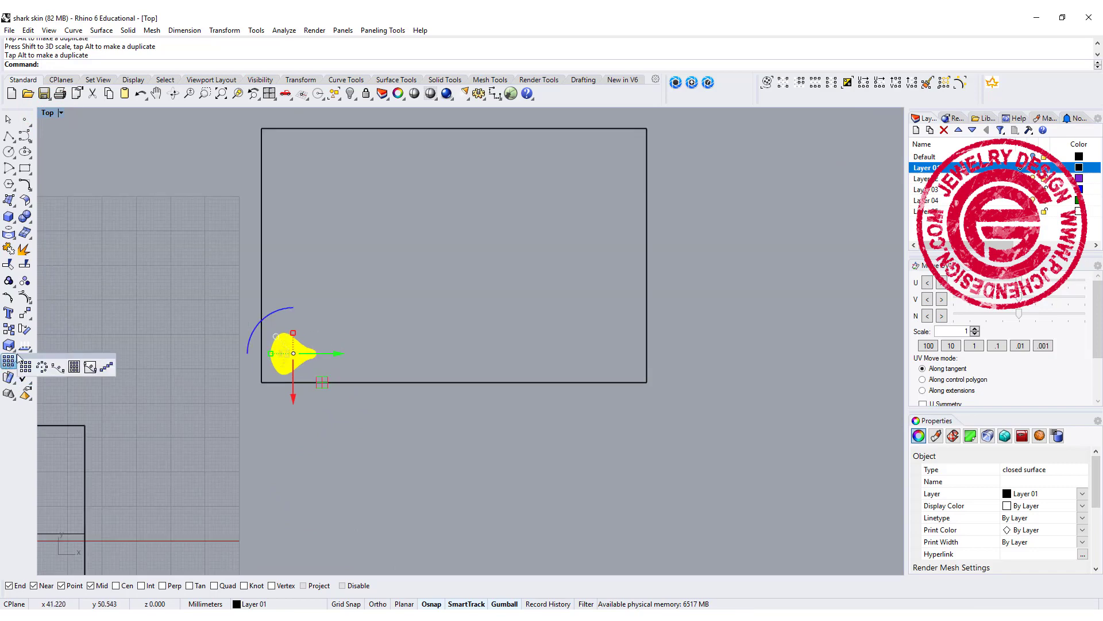
pyautogui.click(108, 367)
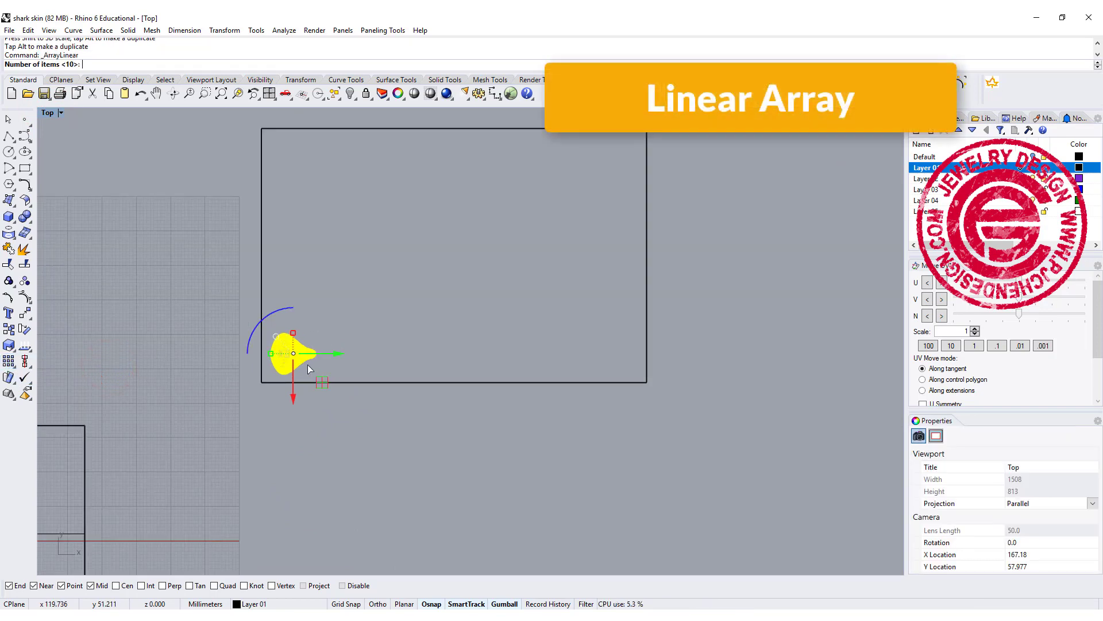
pyautogui.press('Return')
pyautogui.click(290, 371)
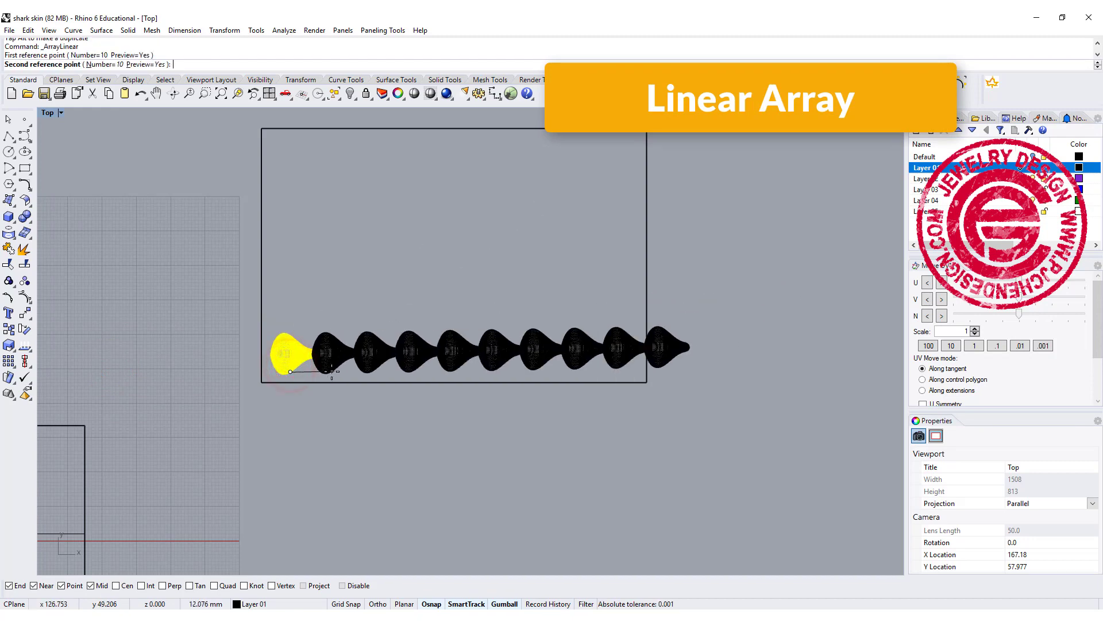
pyautogui.scroll(2, 331, 370)
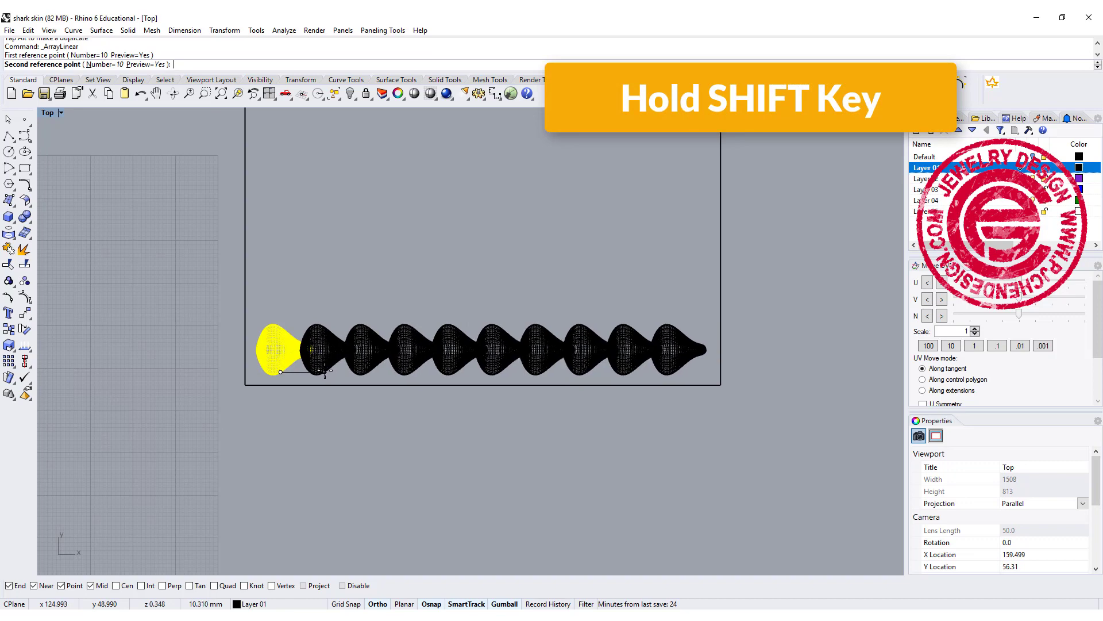
pyautogui.click(325, 371)
pyautogui.click(465, 458)
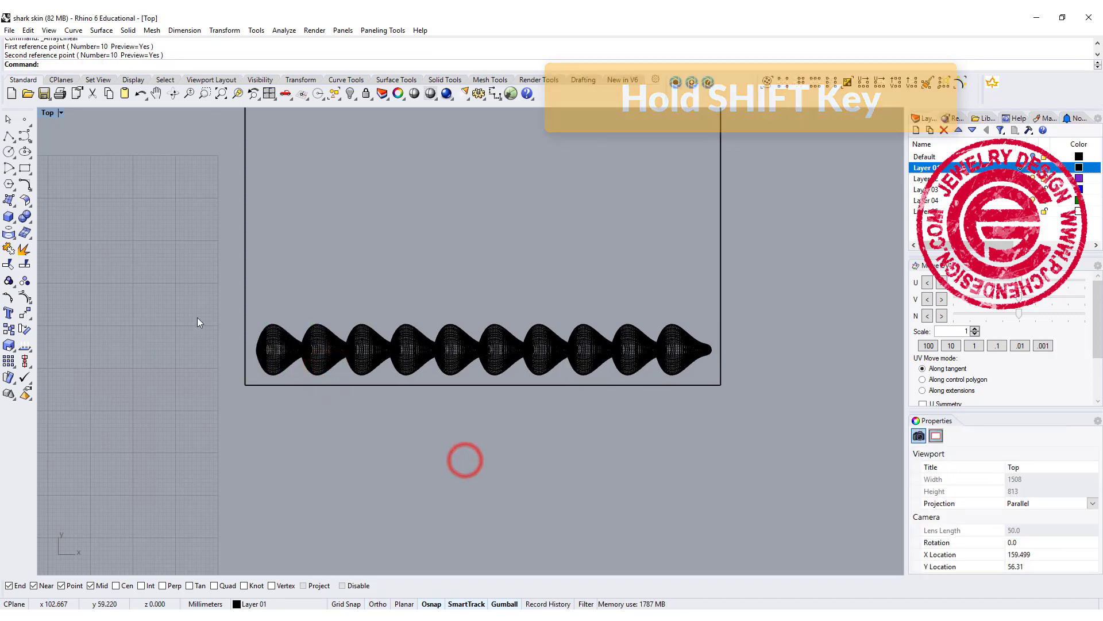
# - Duplicate the row of scales up and to the right, staggered by about half a scale, as an overlapping second row
pyautogui.keyDown('shift'); pyautogui.moveTo(162, 310); pyautogui.dragTo(769, 388); pyautogui.keyUp('shift')
pyautogui.moveTo(178, 274); pyautogui.dragTo(826, 412)
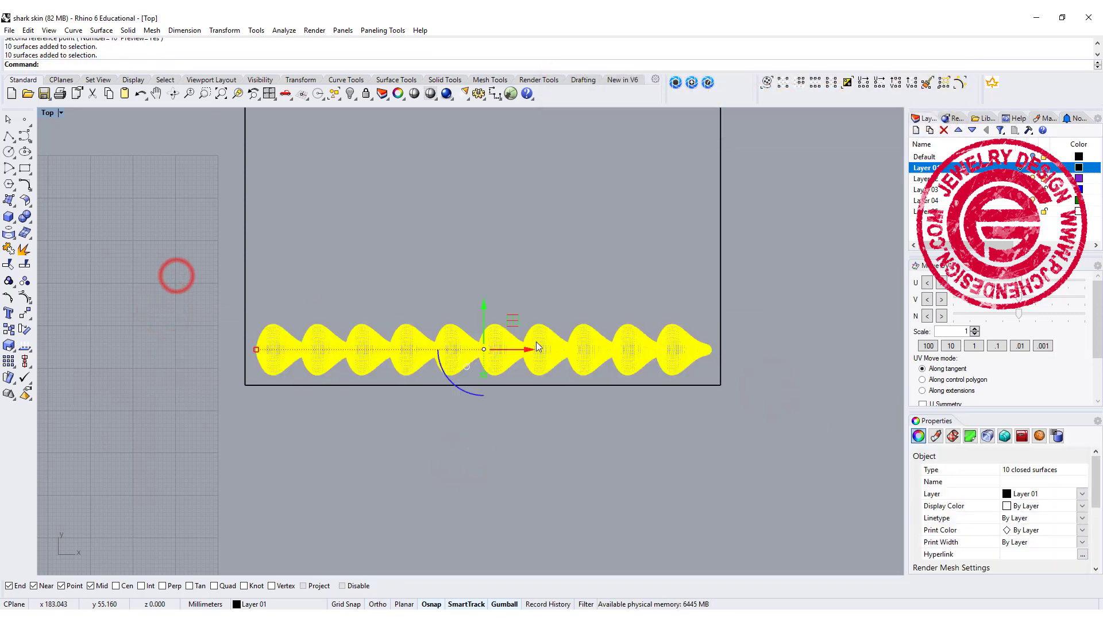
pyautogui.scroll(2, 536, 342)
pyautogui.moveTo(492, 328); pyautogui.dragTo(530, 283)
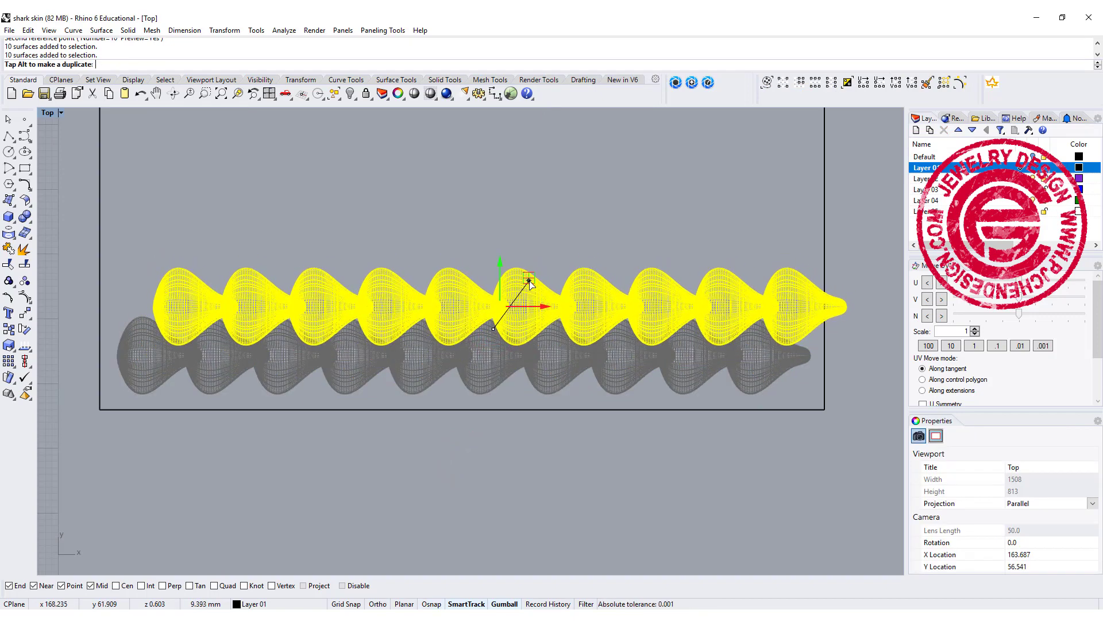
pyautogui.moveTo(529, 283); pyautogui.dragTo(529, 288)
pyautogui.press('alt')
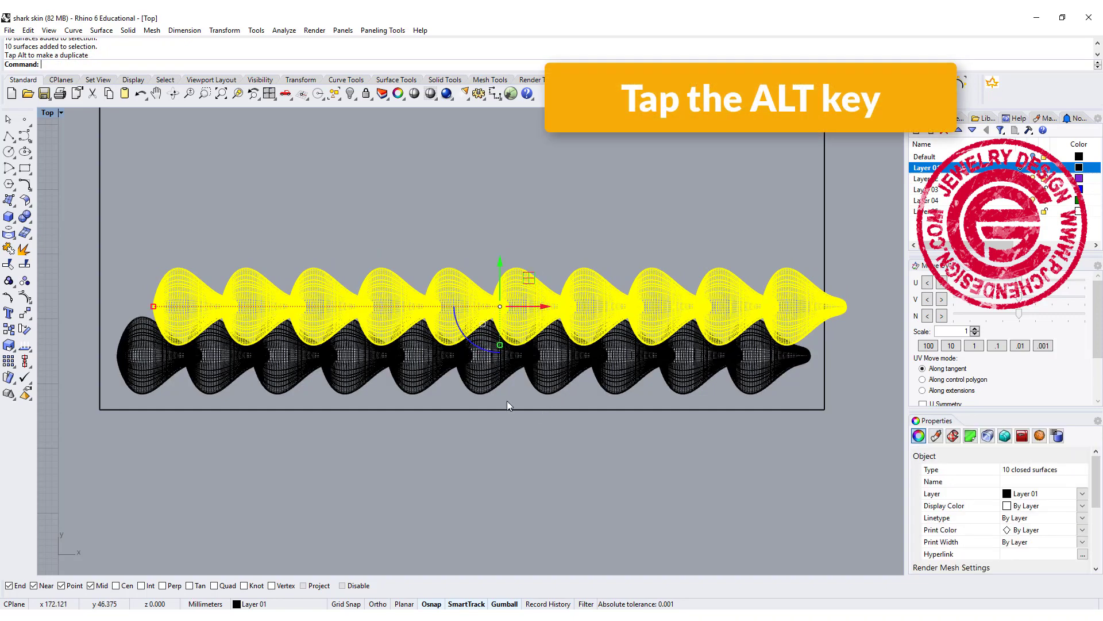
pyautogui.scroll(-3, 507, 401)
pyautogui.click(547, 422)
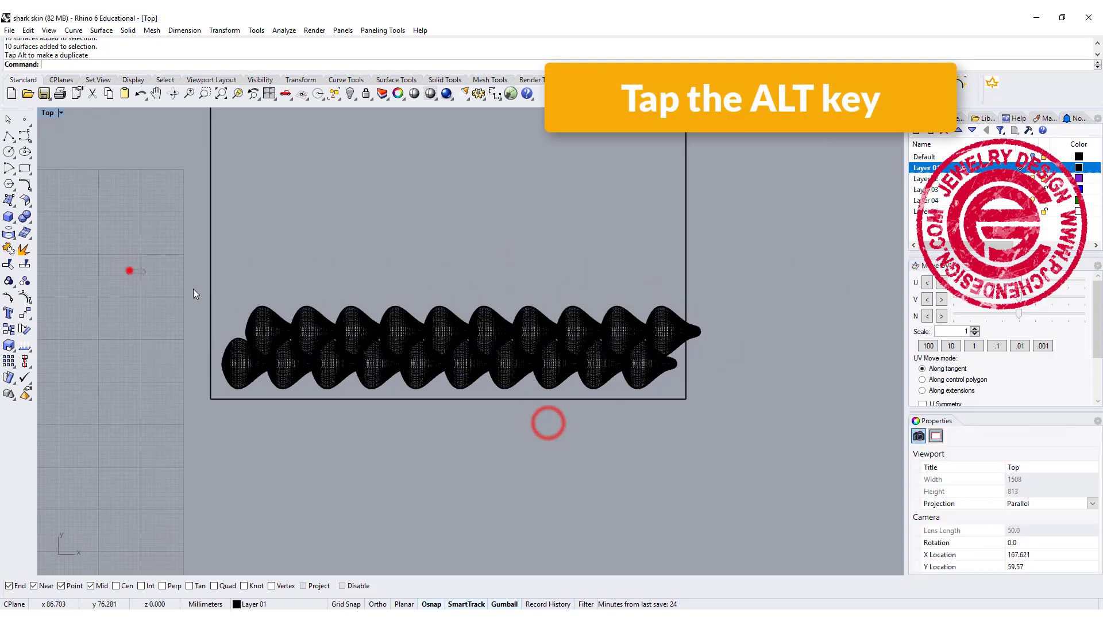
# - Duplicate both rows of scales straight up by about 15 mm to make four rows
pyautogui.moveTo(193, 293); pyautogui.dragTo(901, 460)
pyautogui.moveTo(450, 300); pyautogui.dragTo(464, 241)
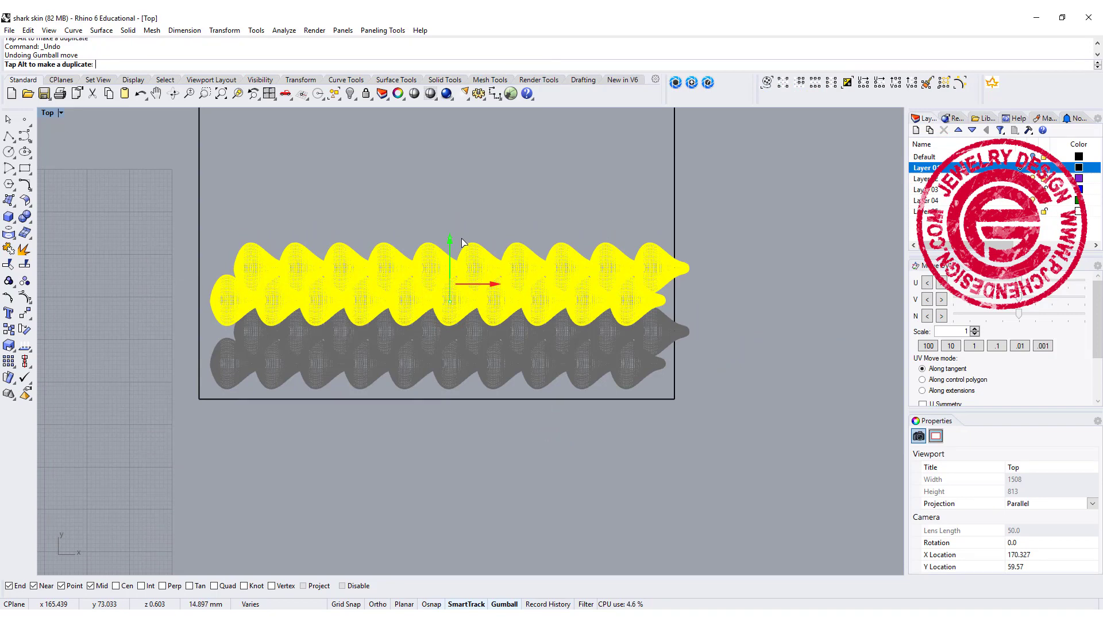
pyautogui.press('alt')
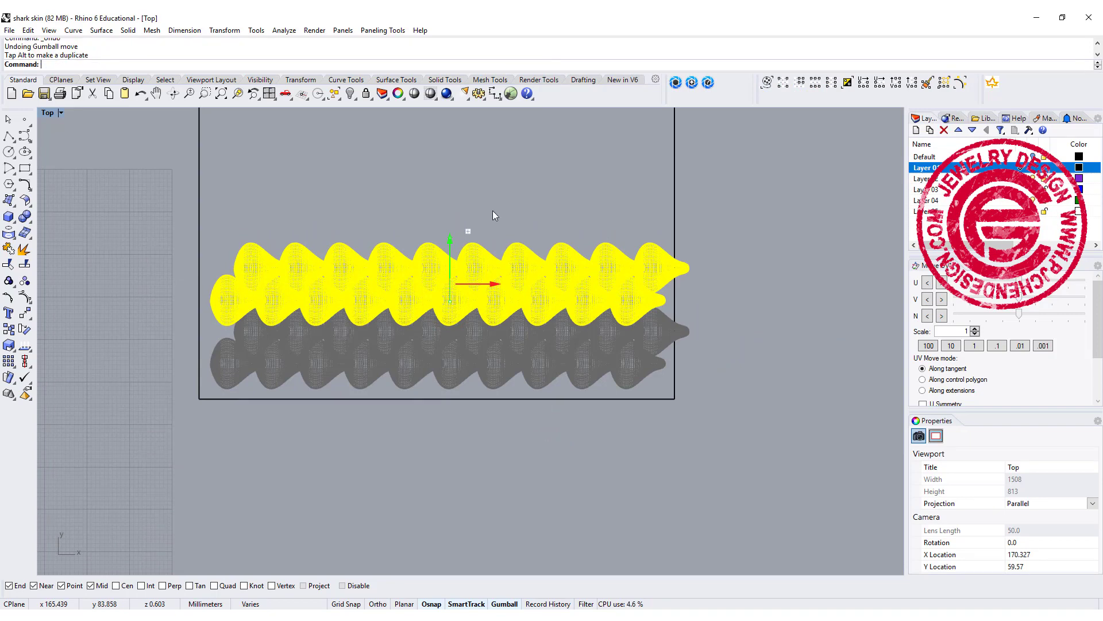
pyautogui.scroll(-2, 485, 209)
pyautogui.scroll(-1, 487, 215)
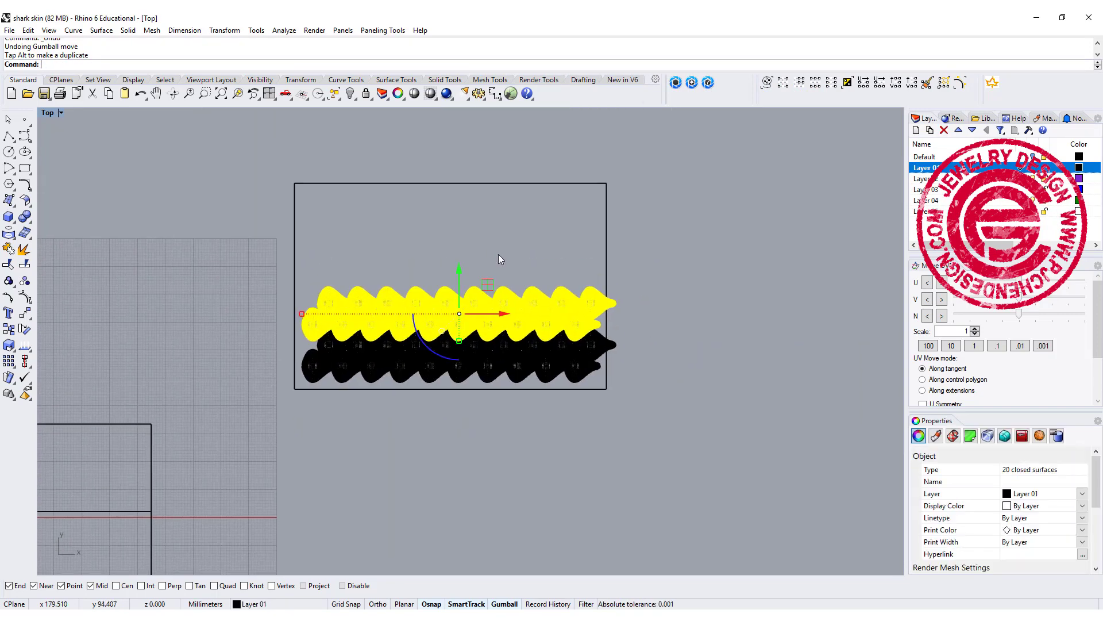
# - Duplicate the four rows of scales straight up so that eight rows cover the UV outline
pyautogui.click(219, 255)
pyautogui.hotkey('ctrl', 'a')
pyautogui.moveTo(459, 282); pyautogui.dragTo(476, 212)
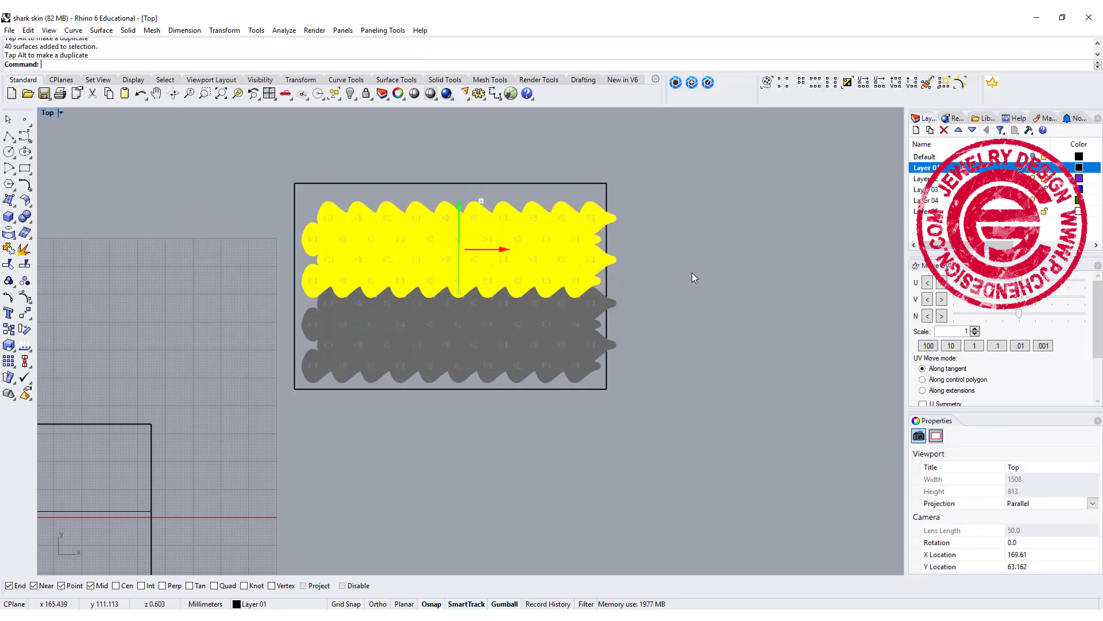
pyautogui.click(732, 274)
# - Move the UV outline and all the scales together slightly to the left and up
pyautogui.moveTo(255, 176); pyautogui.dragTo(670, 404)
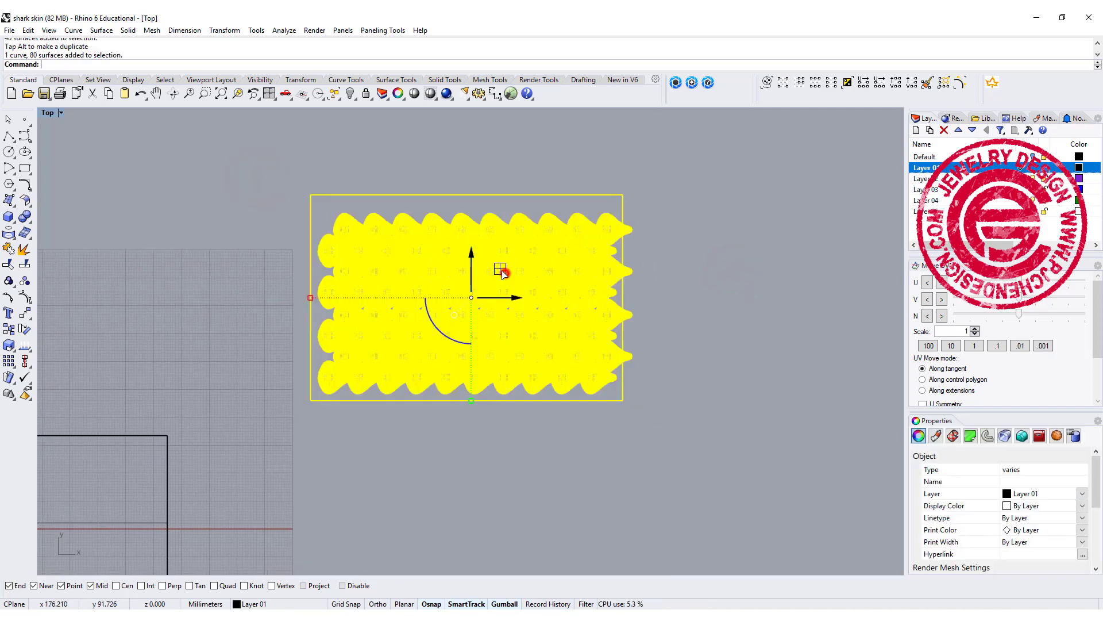
pyautogui.moveTo(505, 273); pyautogui.dragTo(497, 269)
pyautogui.click(743, 260)
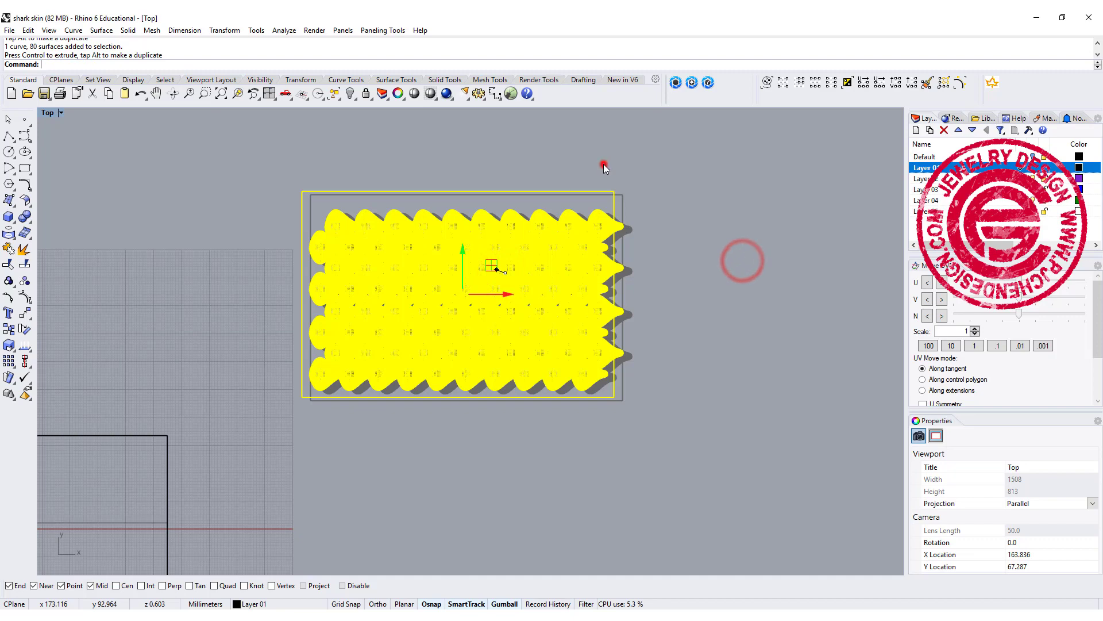
pyautogui.click(694, 188)
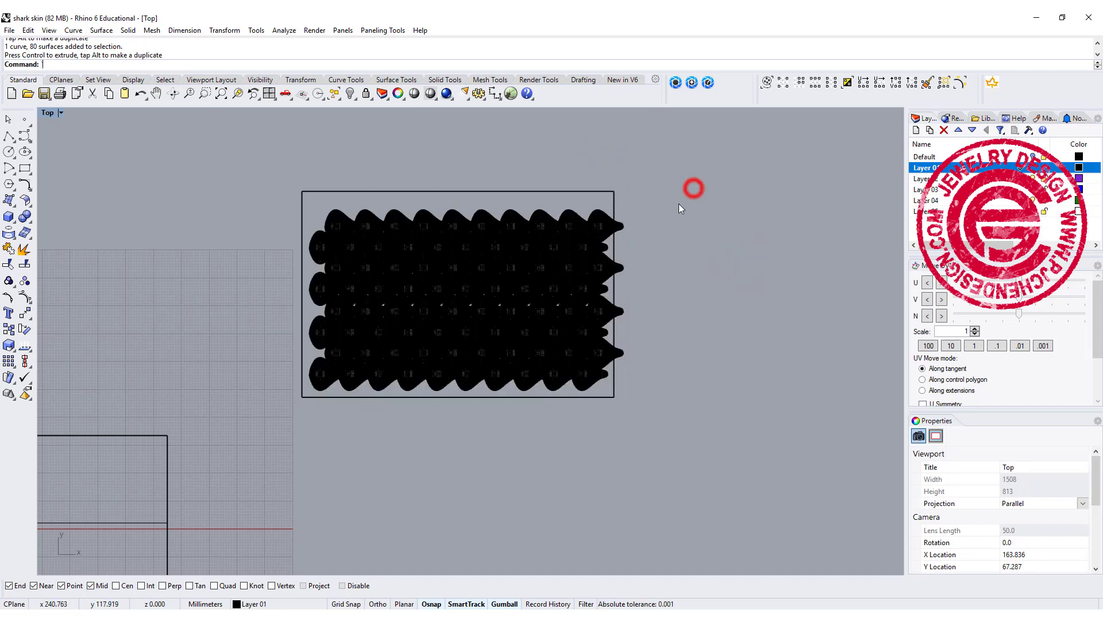
# - Enlarge the rectangular UV outline so it encloses all the scales with a margin, and restore the four-viewport layout
pyautogui.click(614, 195)
pyautogui.click(483, 267)
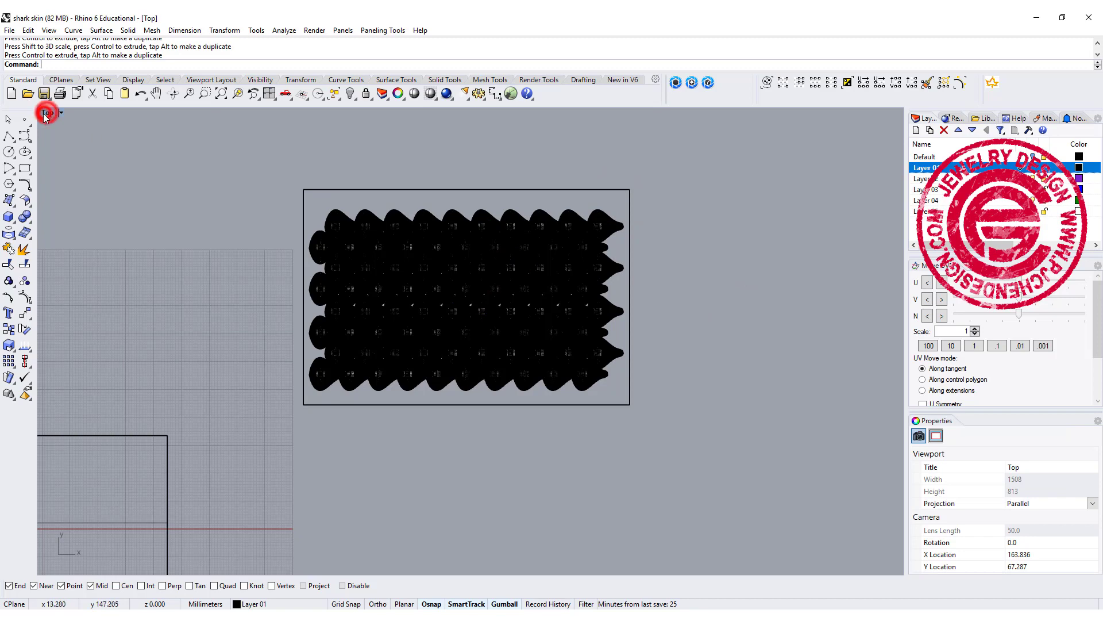
pyautogui.click(45, 113)
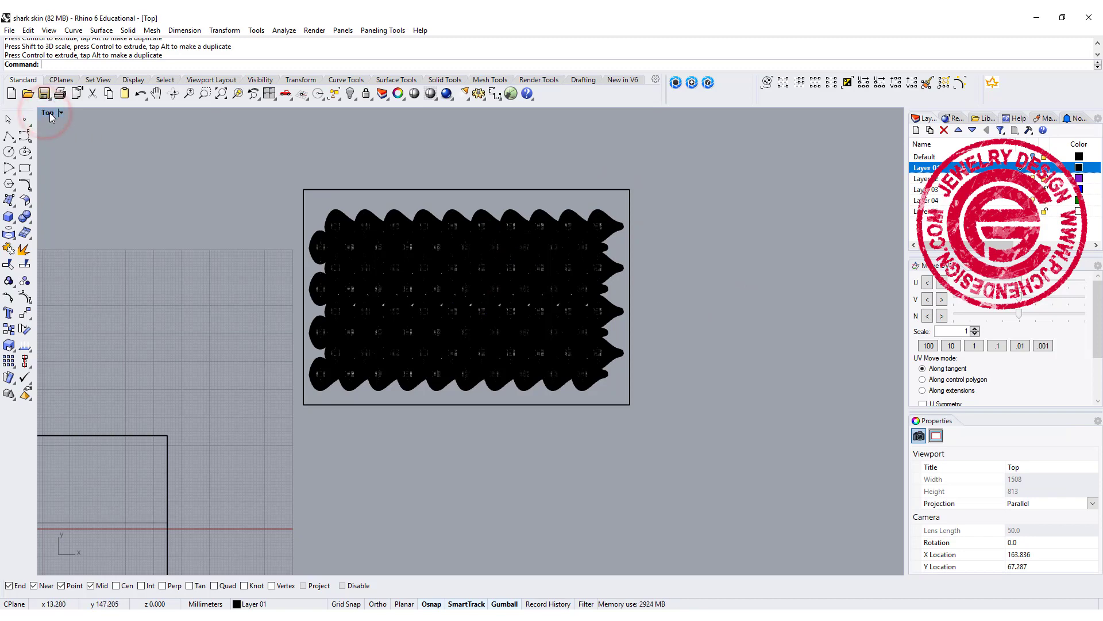
pyautogui.doubleClick(48, 112)
# - Create a surface from planar curves out of the rectangular outline around the scales
pyautogui.moveTo(677, 203); pyautogui.dragTo(684, 274, button='right')
pyautogui.click(706, 181)
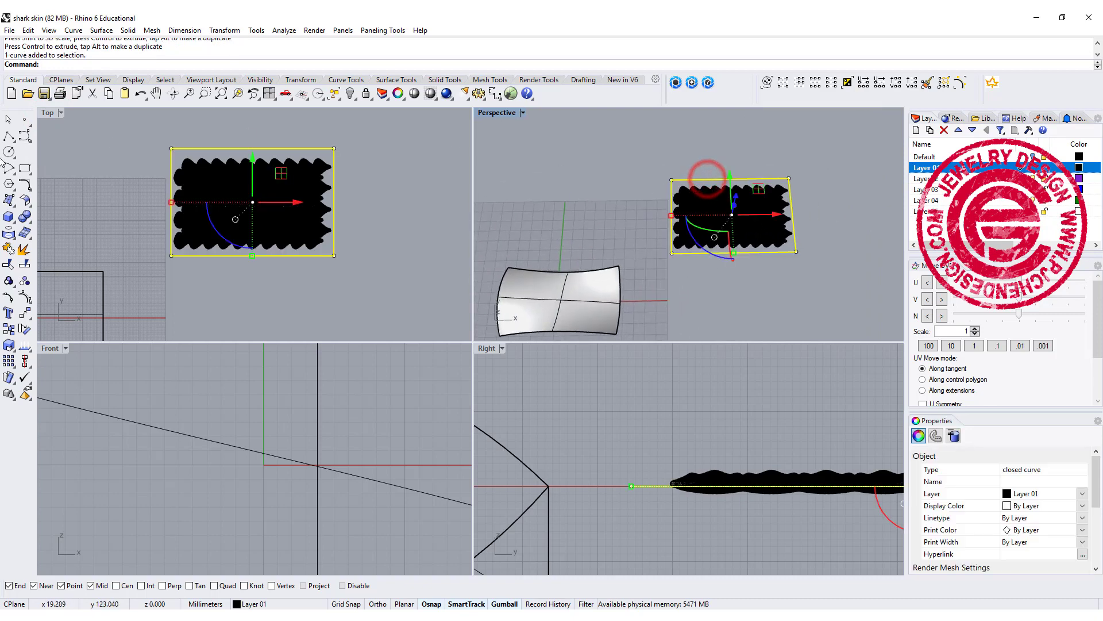
pyautogui.click(16, 206)
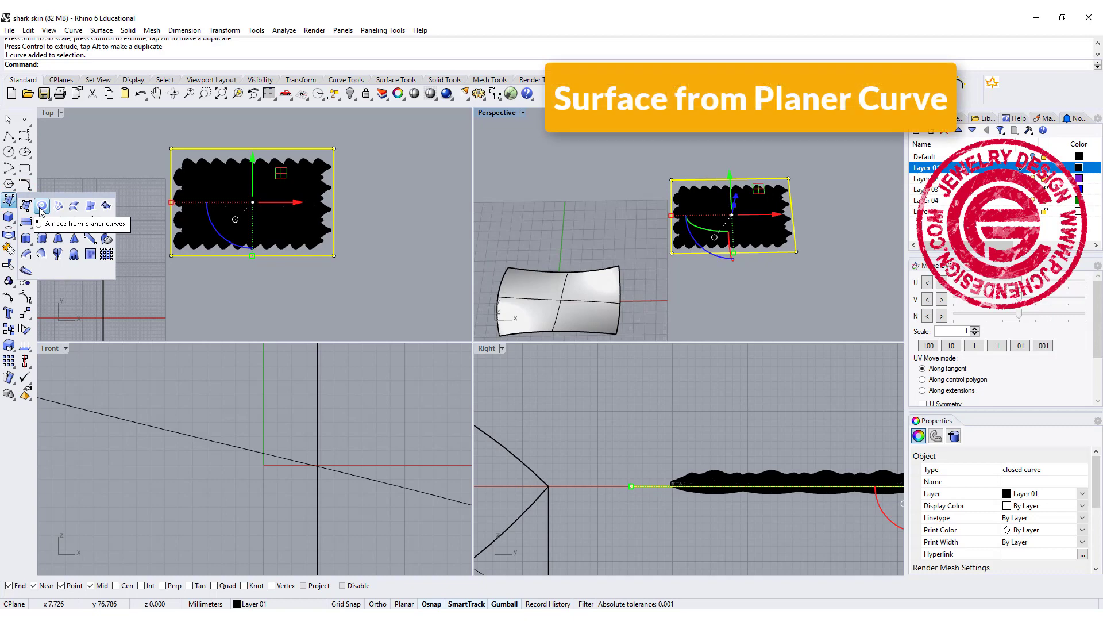
pyautogui.click(42, 206)
# - Examine from a low angle how the array of scales sits on the planar surface
pyautogui.moveTo(795, 301); pyautogui.dragTo(796, 298, button='right')
pyautogui.moveTo(709, 243); pyautogui.dragTo(722, 202, button='right')
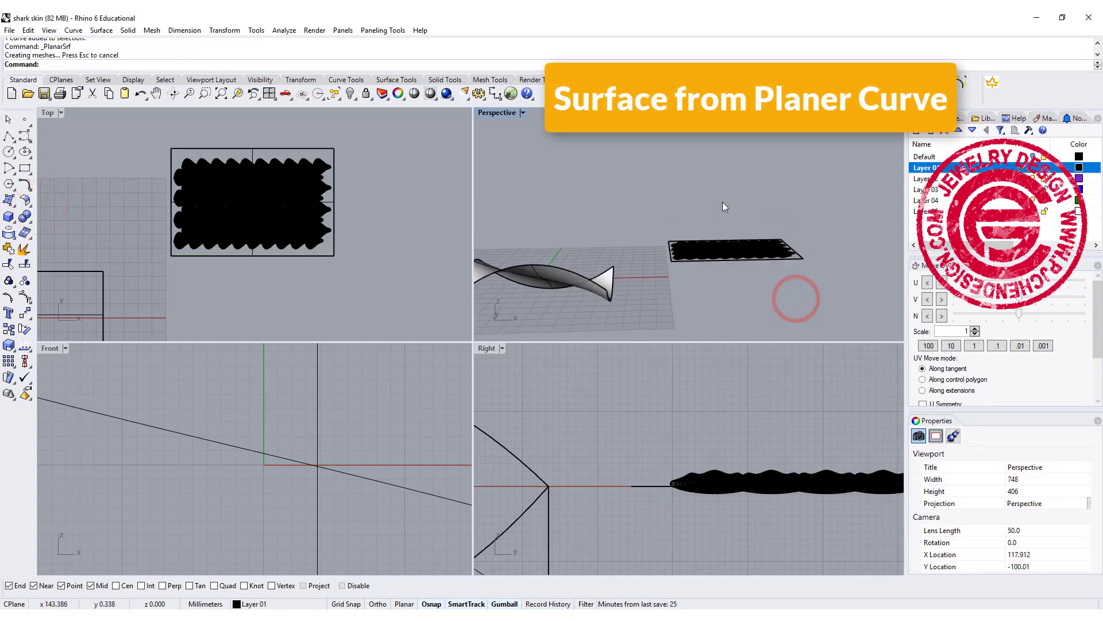
pyautogui.scroll(-6, 724, 454)
pyautogui.moveTo(717, 470); pyautogui.dragTo(689, 507, button='right')
pyautogui.moveTo(710, 275); pyautogui.dragTo(722, 198, button='right')
pyautogui.scroll(8, 678, 261)
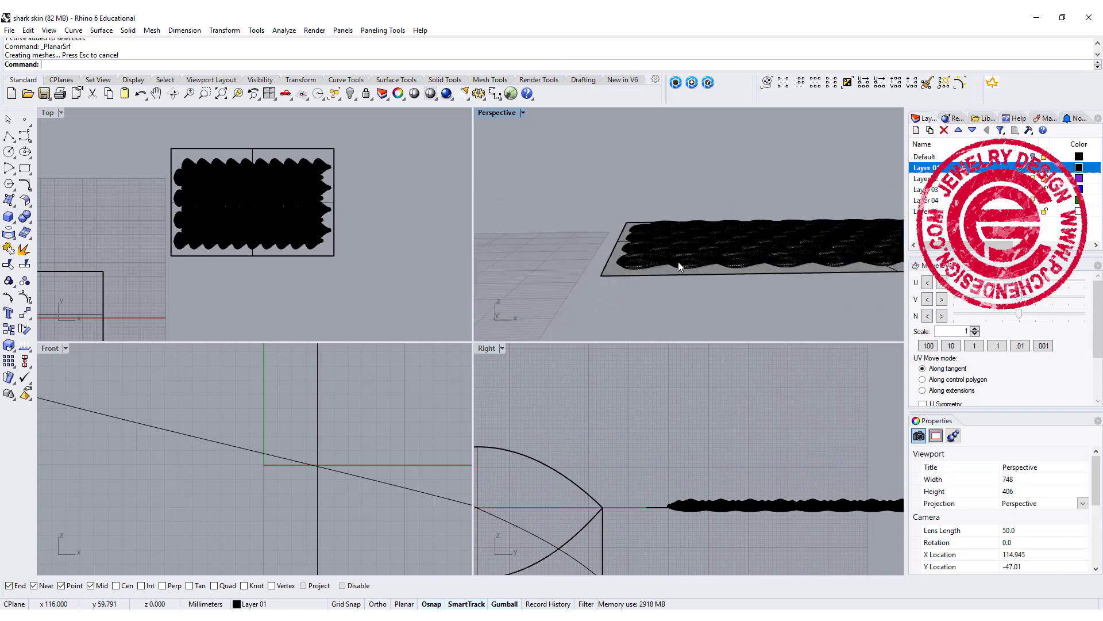
# - Examine the scale array on its planar surface in Rendered display, and return the perspective view to Ghosted display
pyautogui.moveTo(678, 261)
pyautogui.mouseDown(button='right')
pyautogui.moveTo(690, 283)
pyautogui.moveTo(697, 261)
pyautogui.mouseUp(button='right')
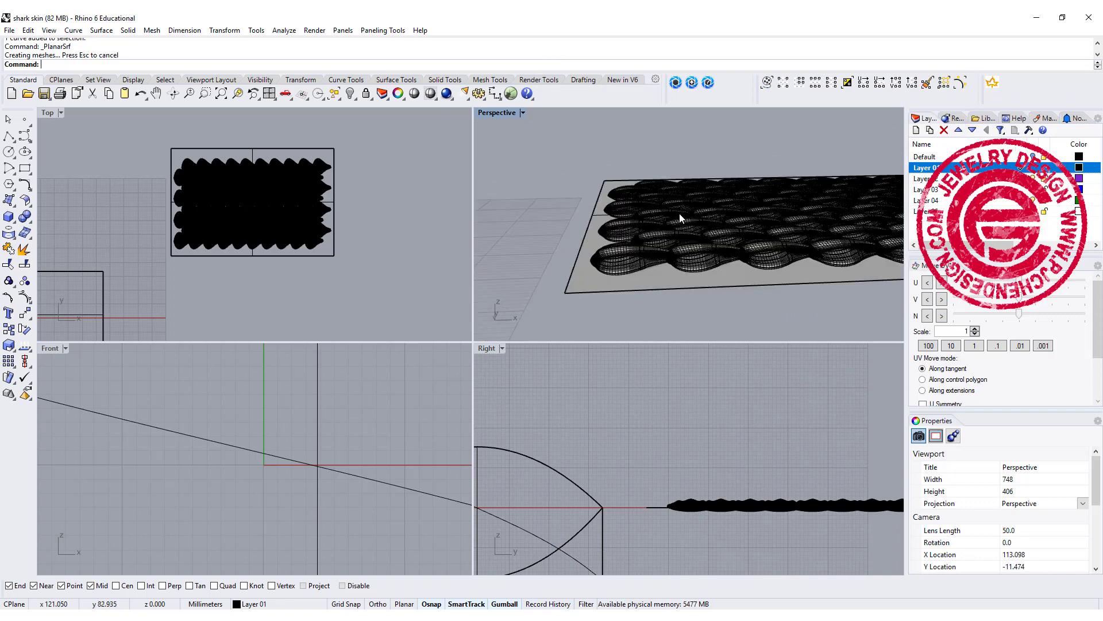
pyautogui.scroll(-2, 630, 202)
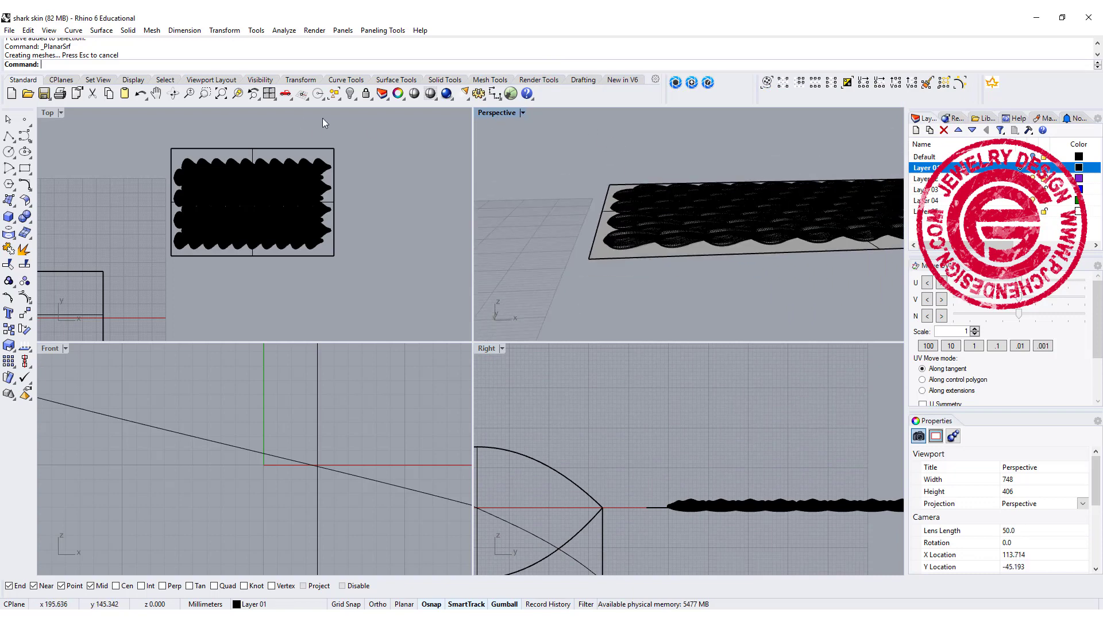
pyautogui.click(522, 114)
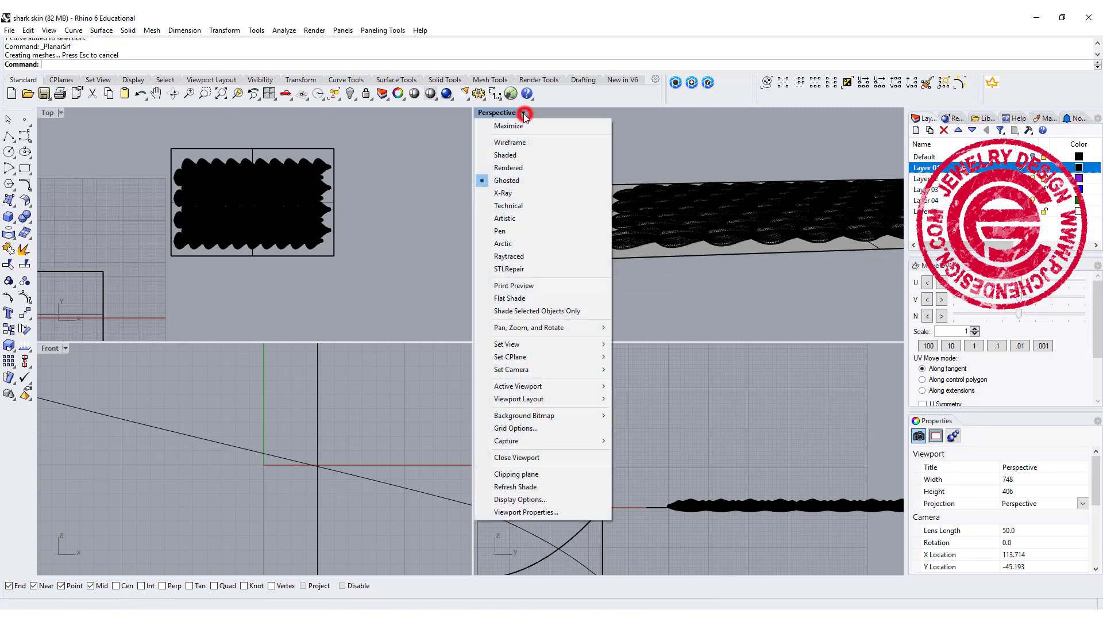
pyautogui.click(517, 165)
pyautogui.moveTo(666, 205); pyautogui.dragTo(701, 211, button='right')
pyautogui.scroll(-7, 709, 288)
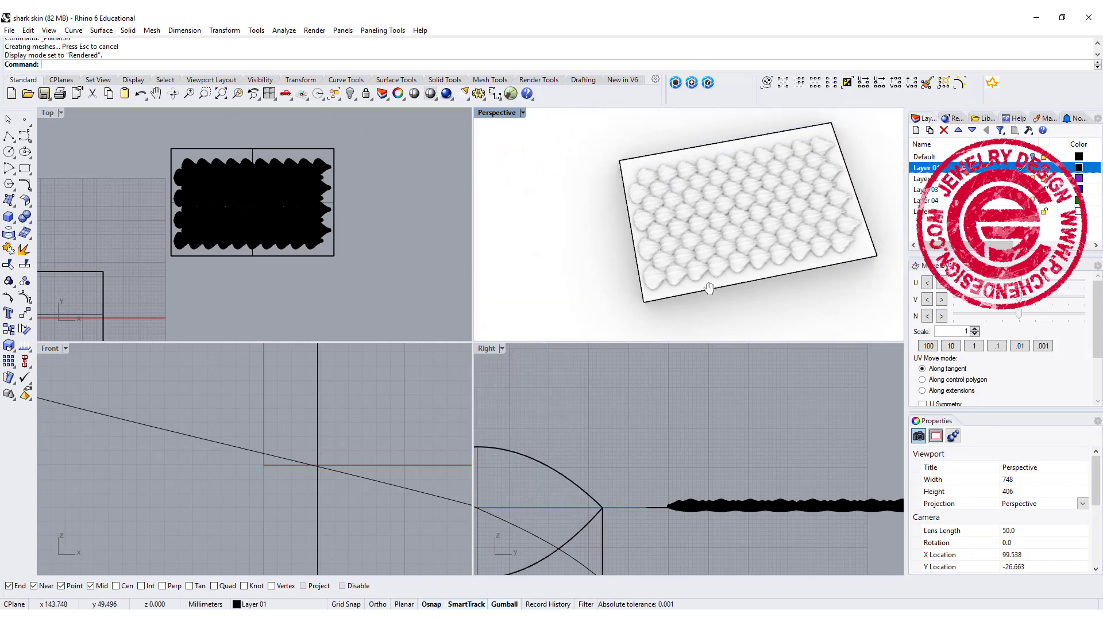
pyautogui.scroll(7, 725, 228)
pyautogui.scroll(-3, 726, 230)
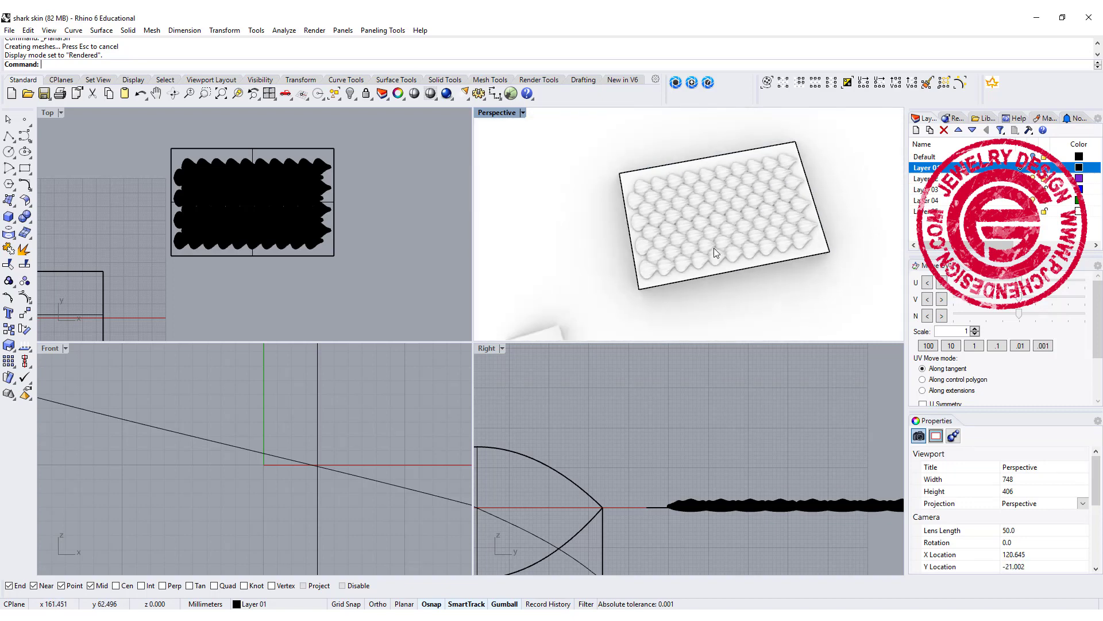
pyautogui.moveTo(714, 247); pyautogui.dragTo(593, 143, button='right')
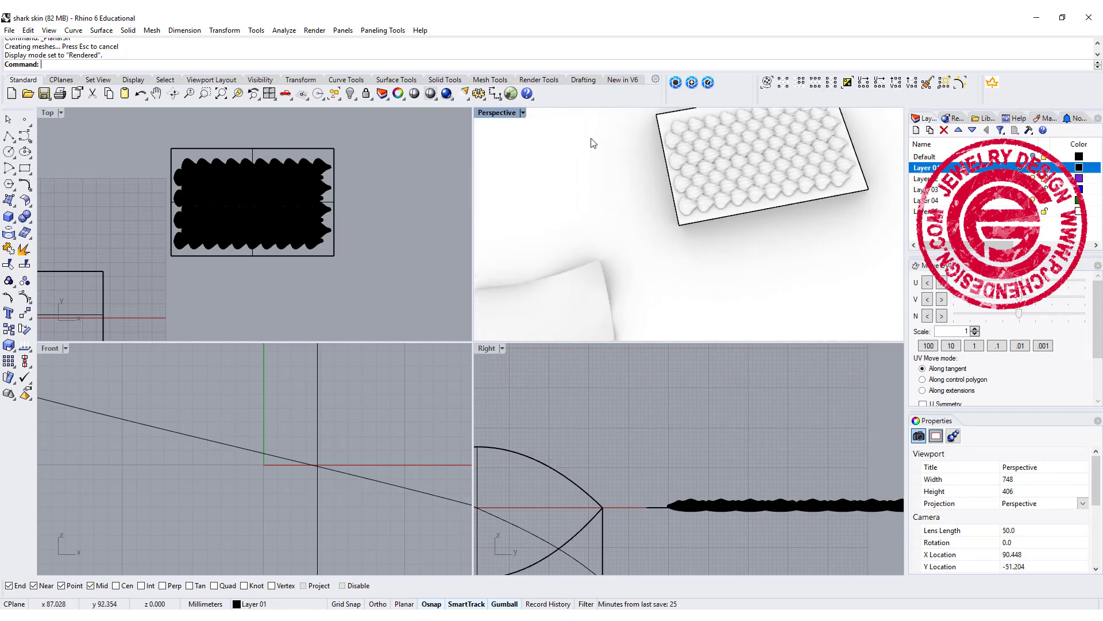
pyautogui.click(523, 113)
pyautogui.click(521, 179)
# - Flow all the scales along the curved surface with FlowAlongSrf, using the planar surface as base and matching the front-left corners
pyautogui.moveTo(638, 204); pyautogui.dragTo(594, 216, button='right')
pyautogui.write('FlowAlongSrf')
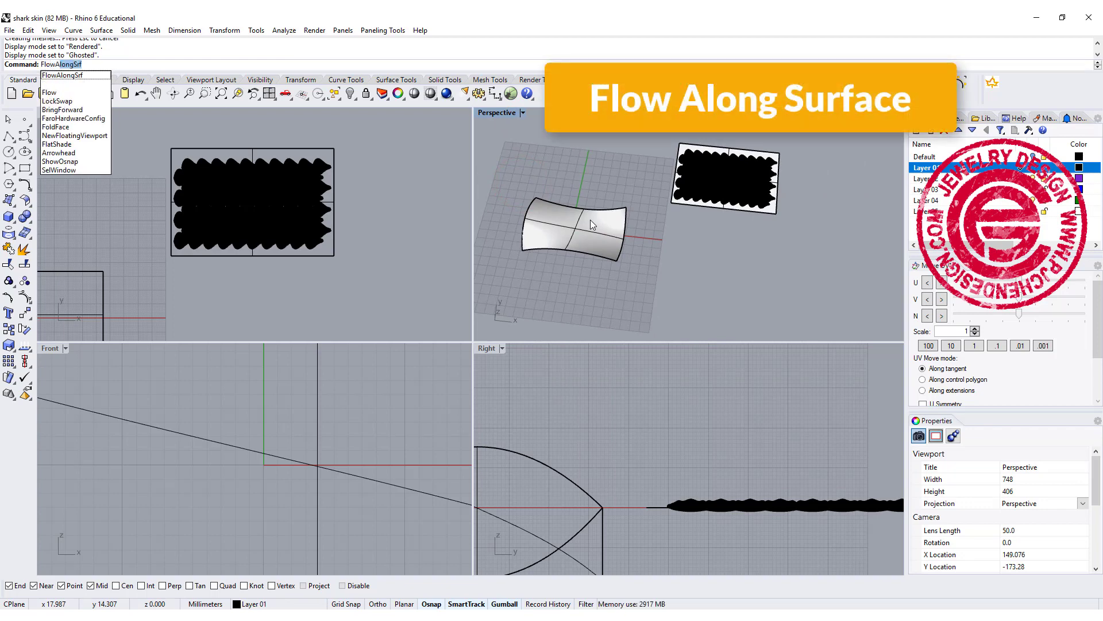
pyautogui.press('Return')
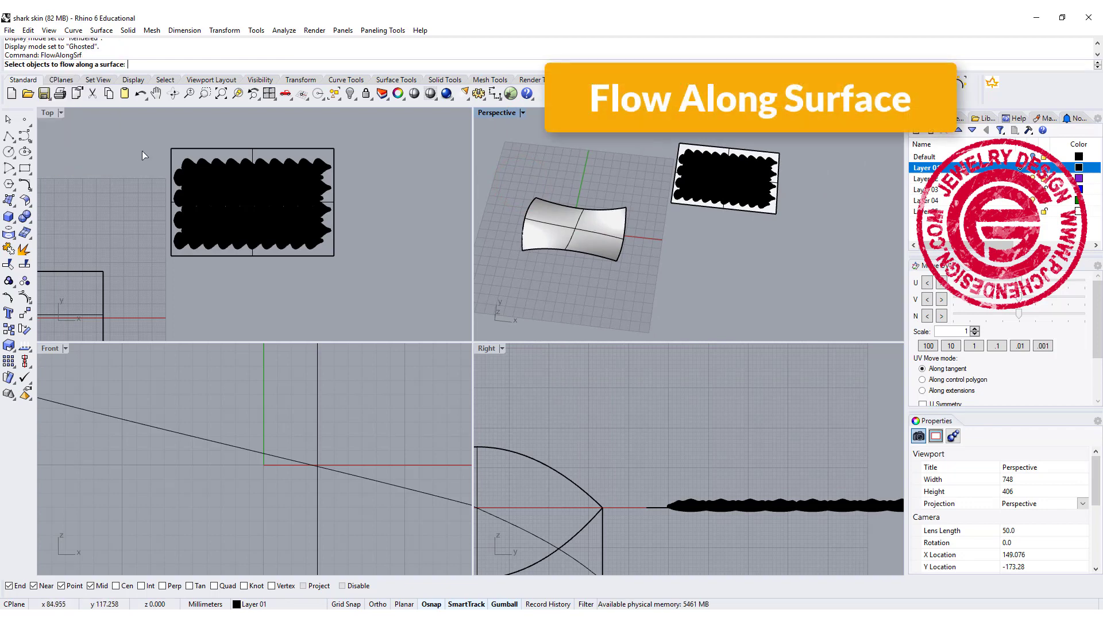
pyautogui.moveTo(141, 149); pyautogui.dragTo(348, 252)
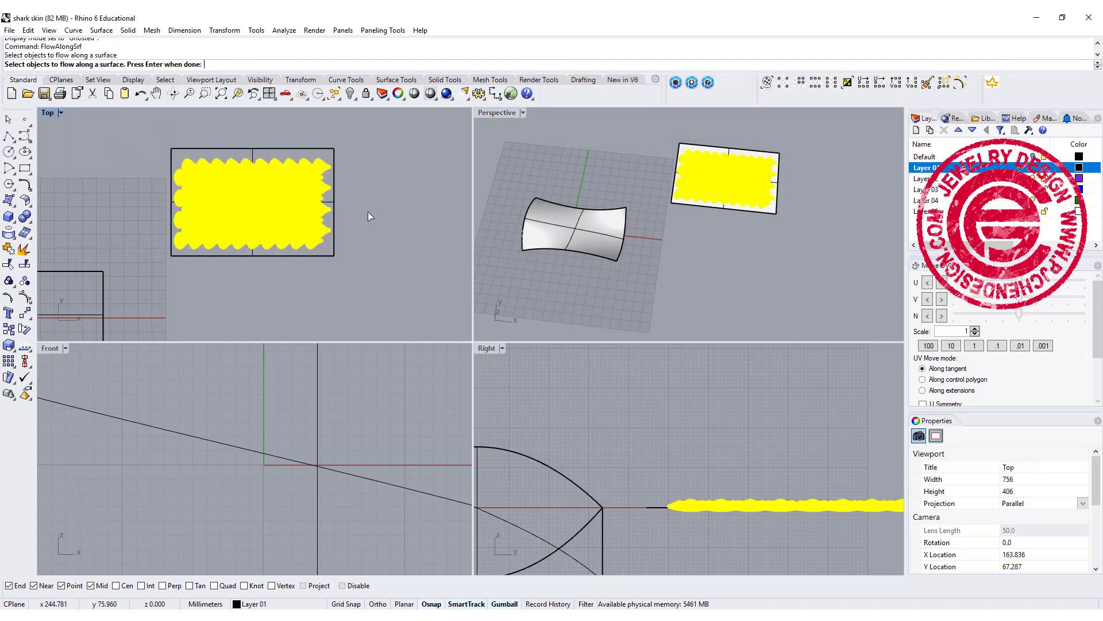
pyautogui.press('Return')
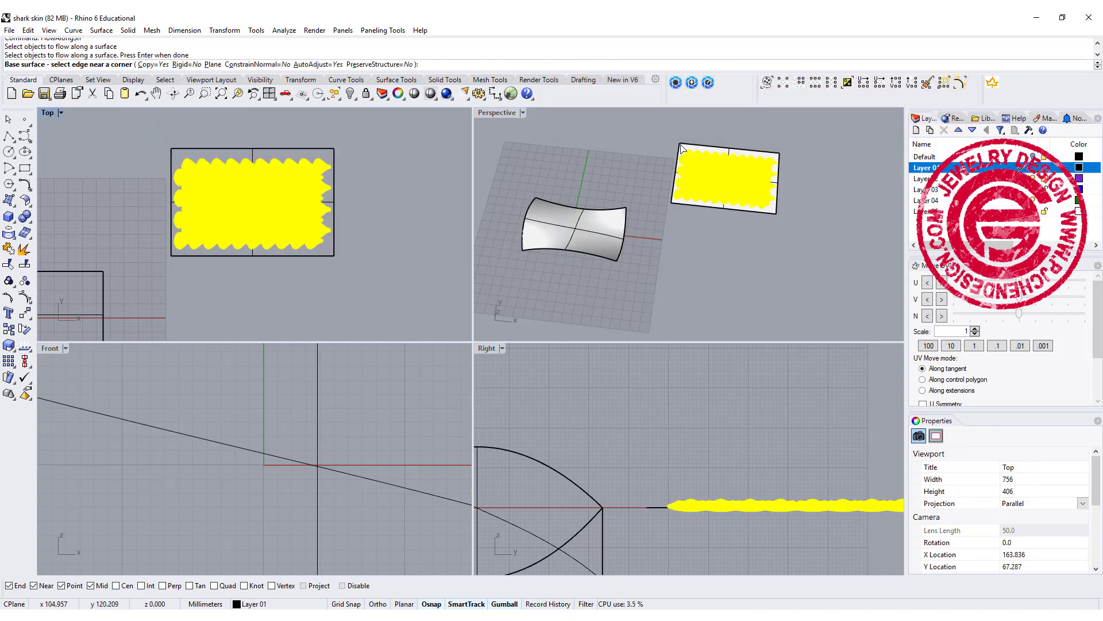
pyautogui.scroll(5, 671, 203)
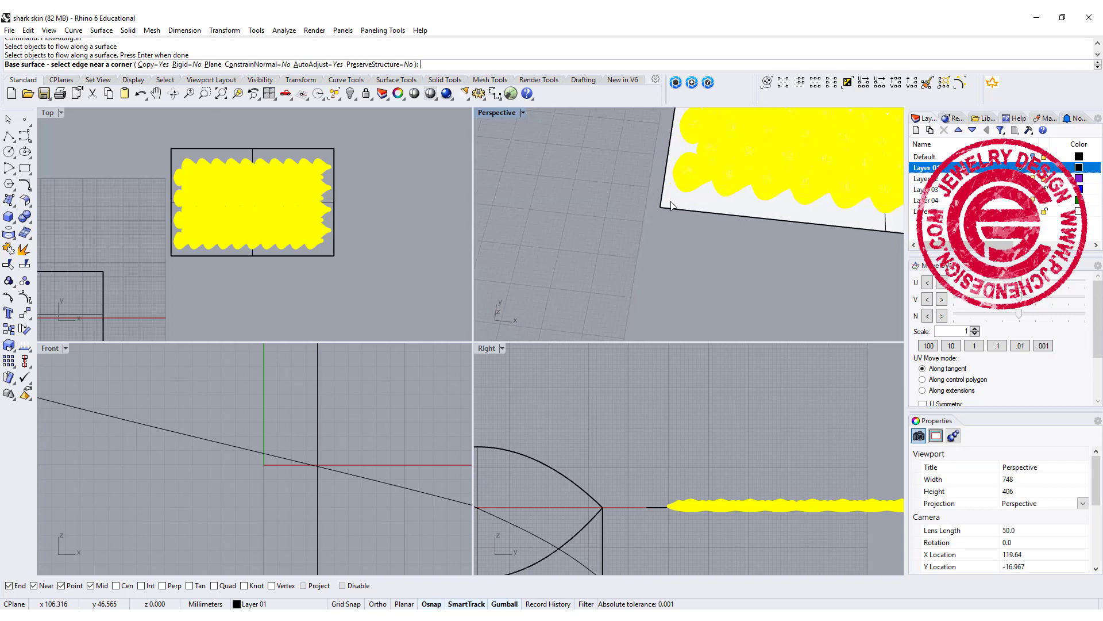
pyautogui.click(671, 204)
pyautogui.scroll(-8, 671, 204)
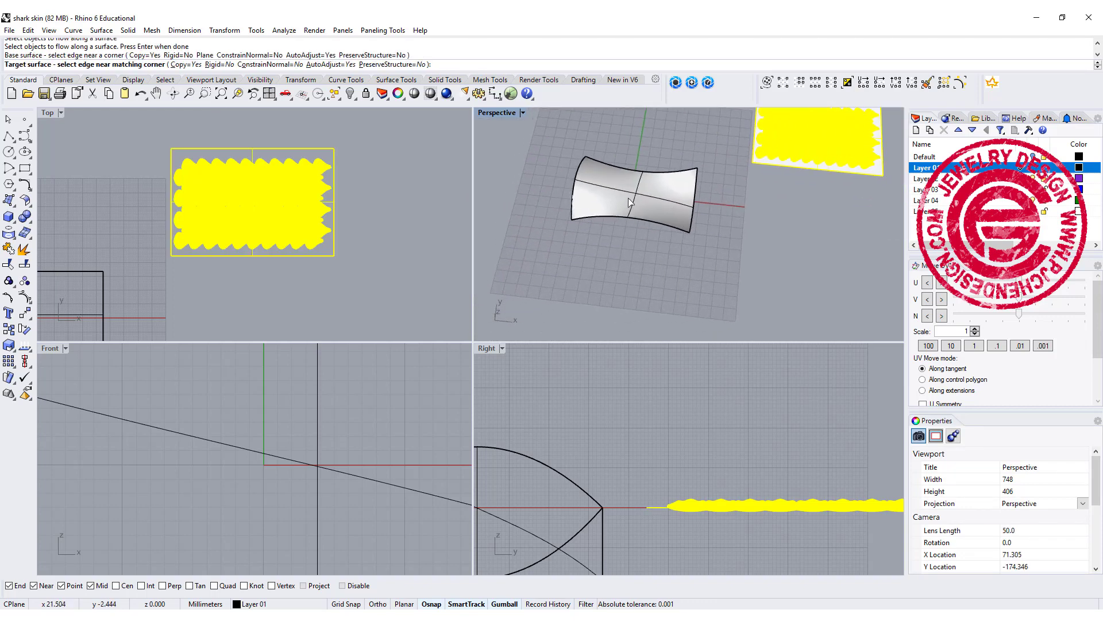
pyautogui.click(574, 218)
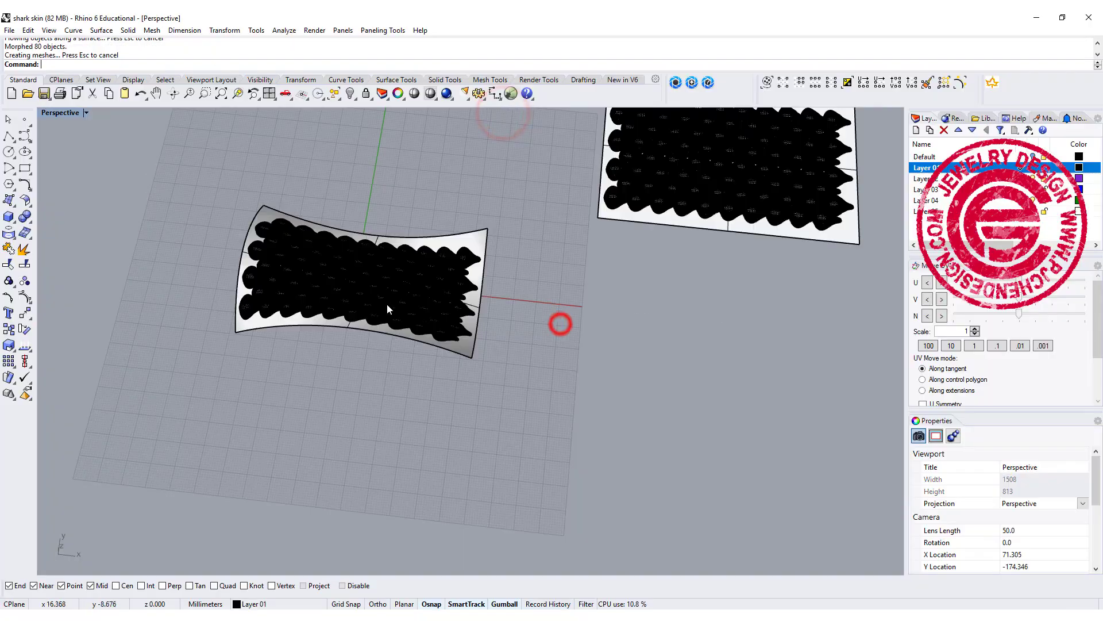
# - Inspect the scales on the curved surface up close from several angles, changing the perspective view to Rendered display
pyautogui.scroll(15, 423, 299)
pyautogui.moveTo(458, 293); pyautogui.dragTo(540, 278, button='right')
pyautogui.scroll(-8, 433, 278)
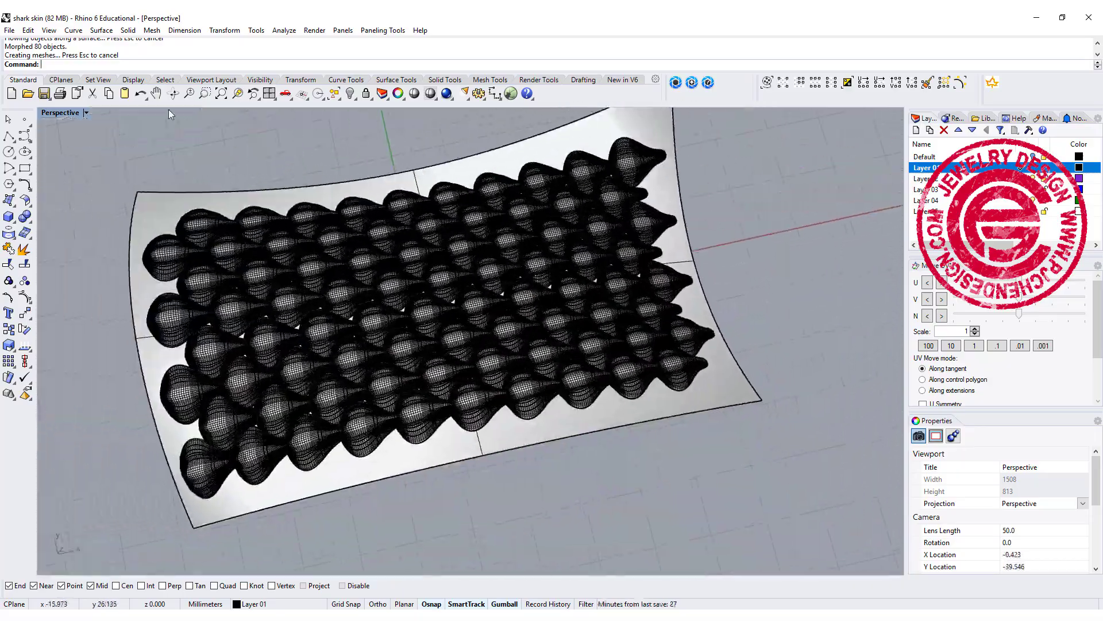
pyautogui.click(86, 113)
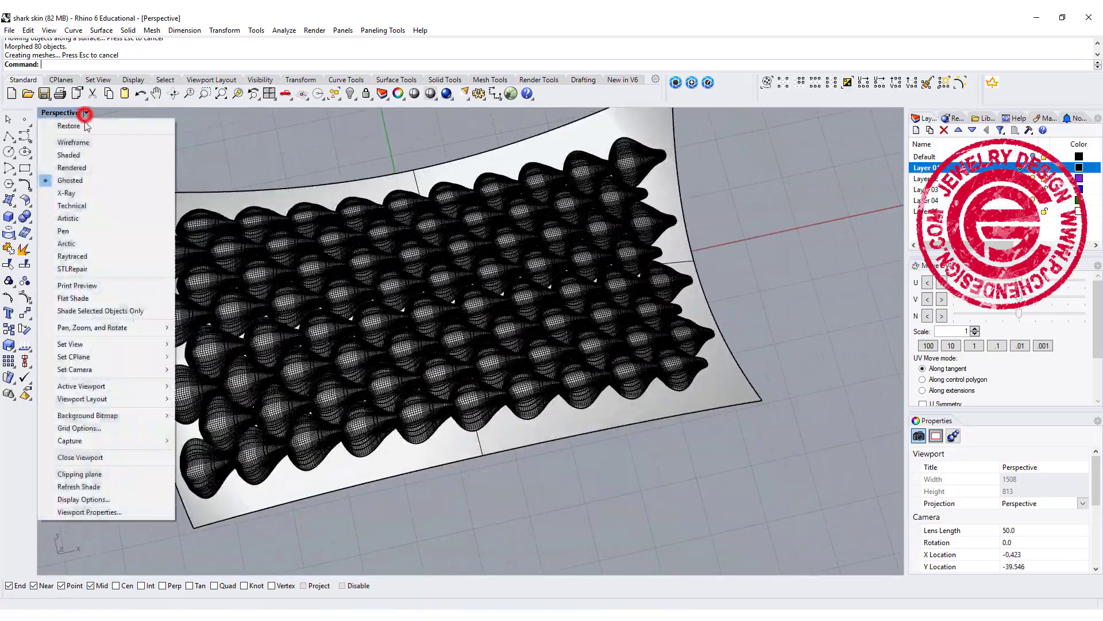
pyautogui.click(89, 169)
pyautogui.moveTo(414, 364); pyautogui.dragTo(598, 382, button='right')
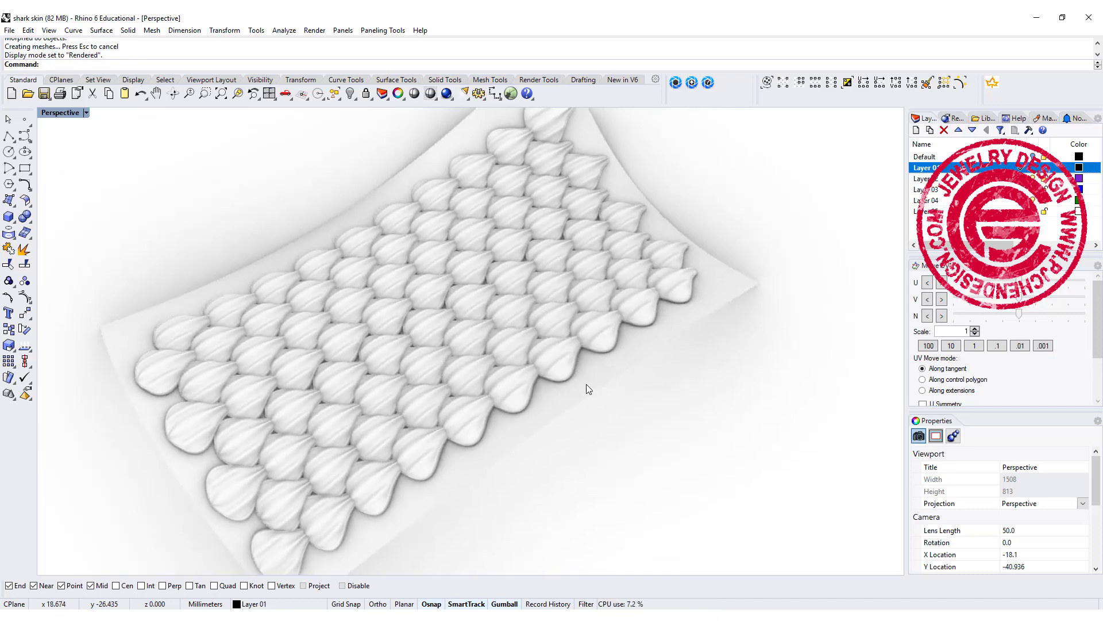
pyautogui.moveTo(586, 386); pyautogui.dragTo(712, 340, button='right')
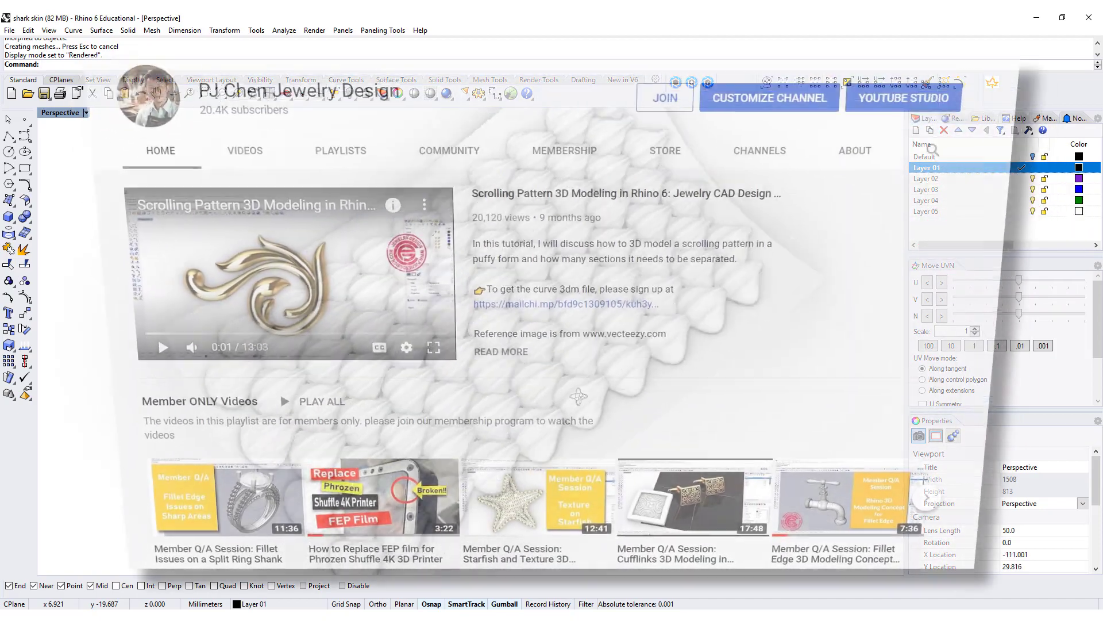